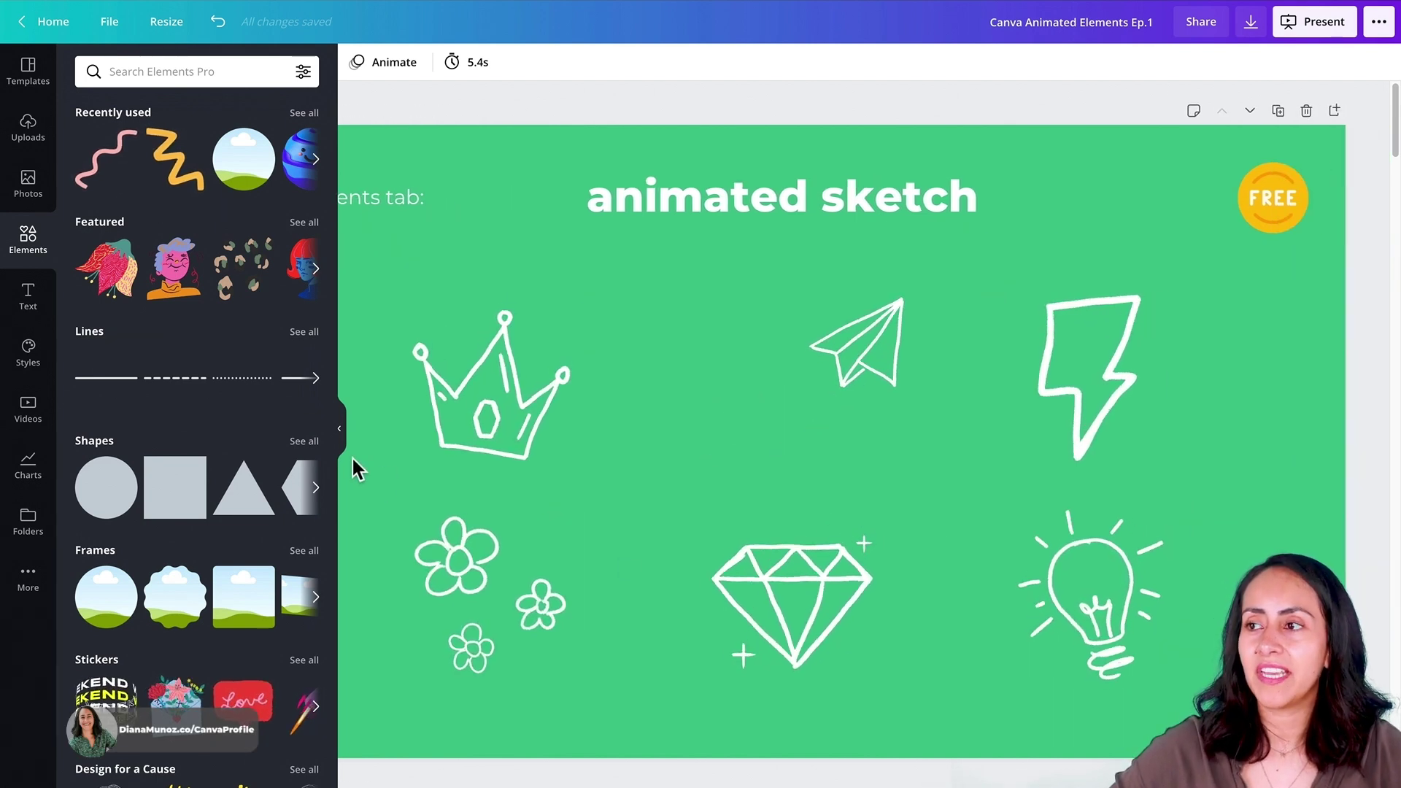
left_click(349, 448)
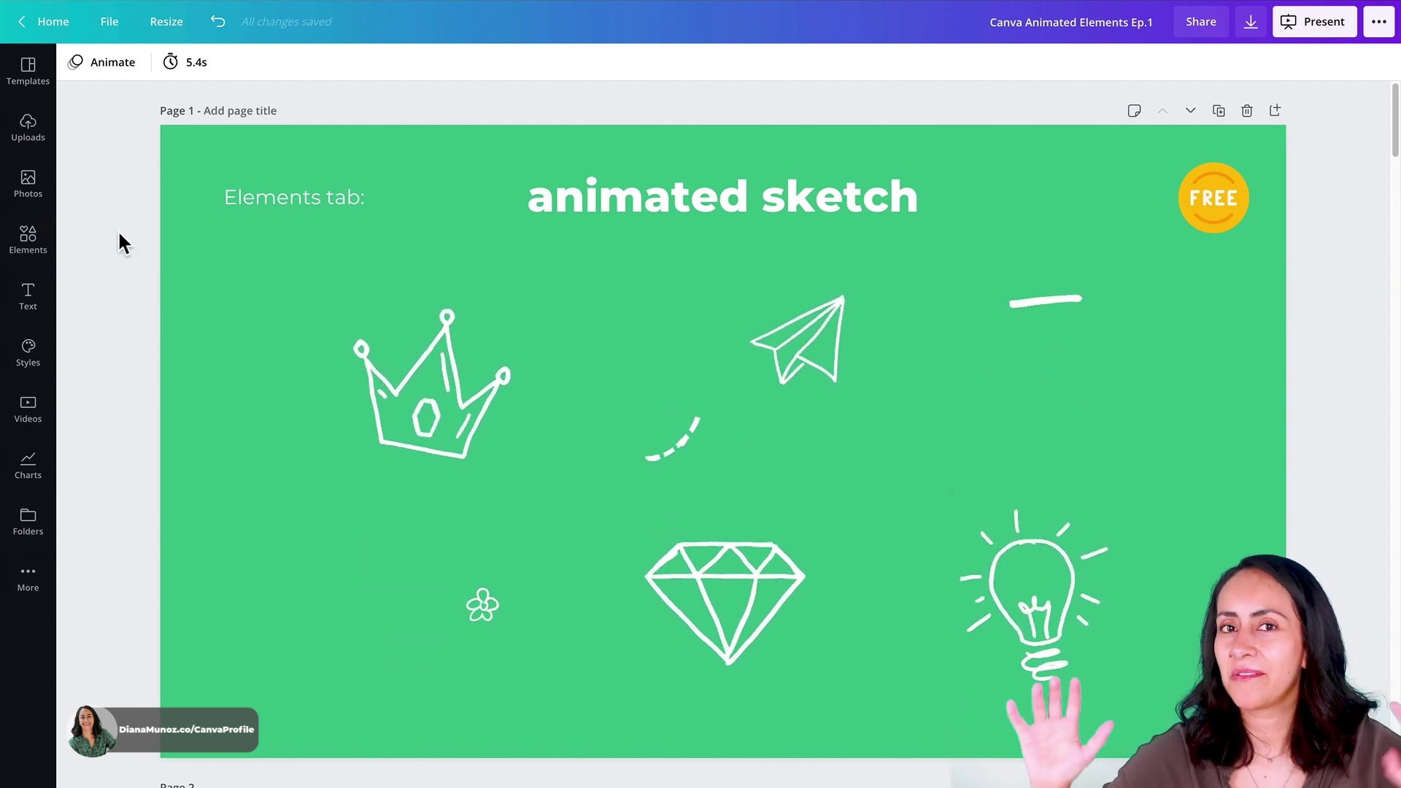
left_click(18, 256)
left_click(340, 429)
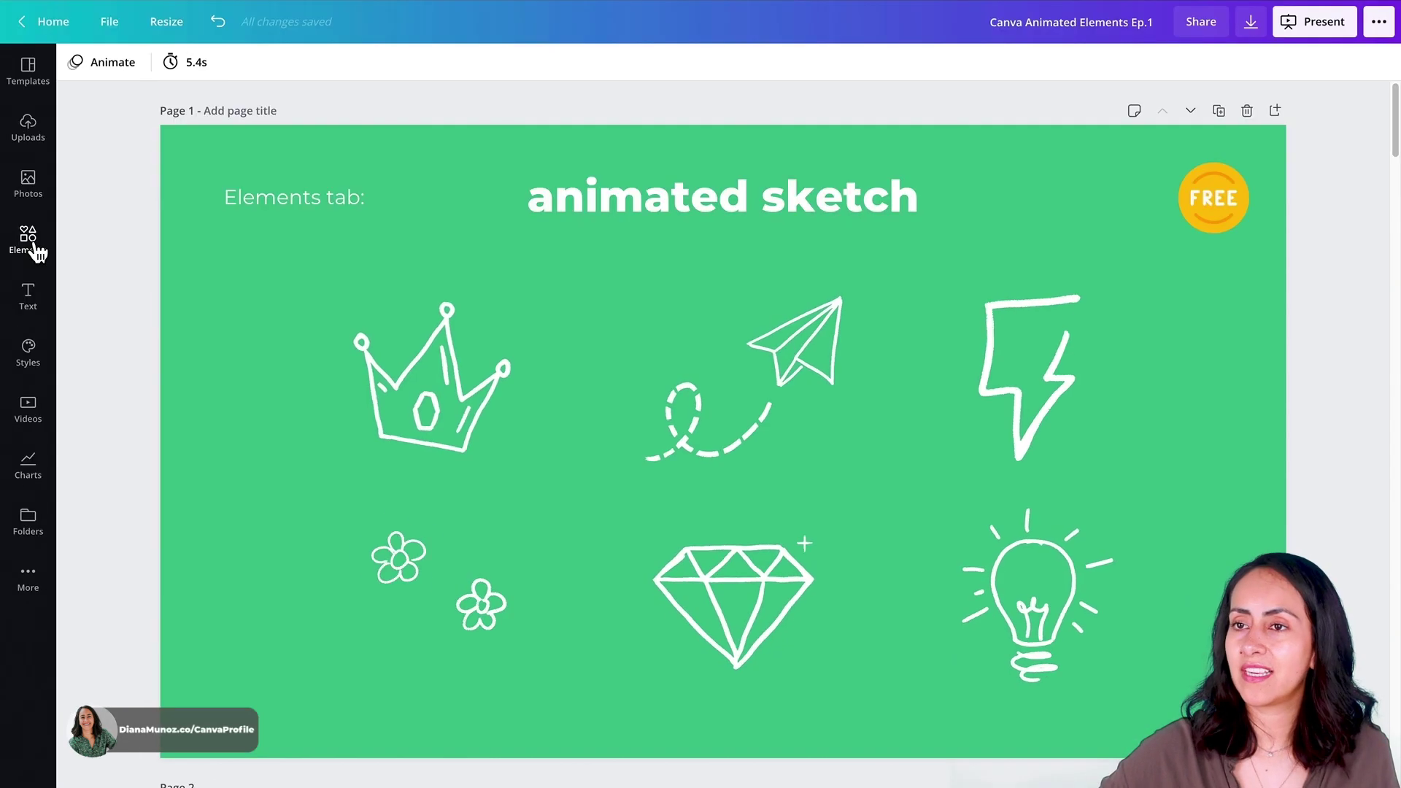
Search the elements library for "animated sketch" and browse the animated hand-drawn graphics
left_click(82, 314)
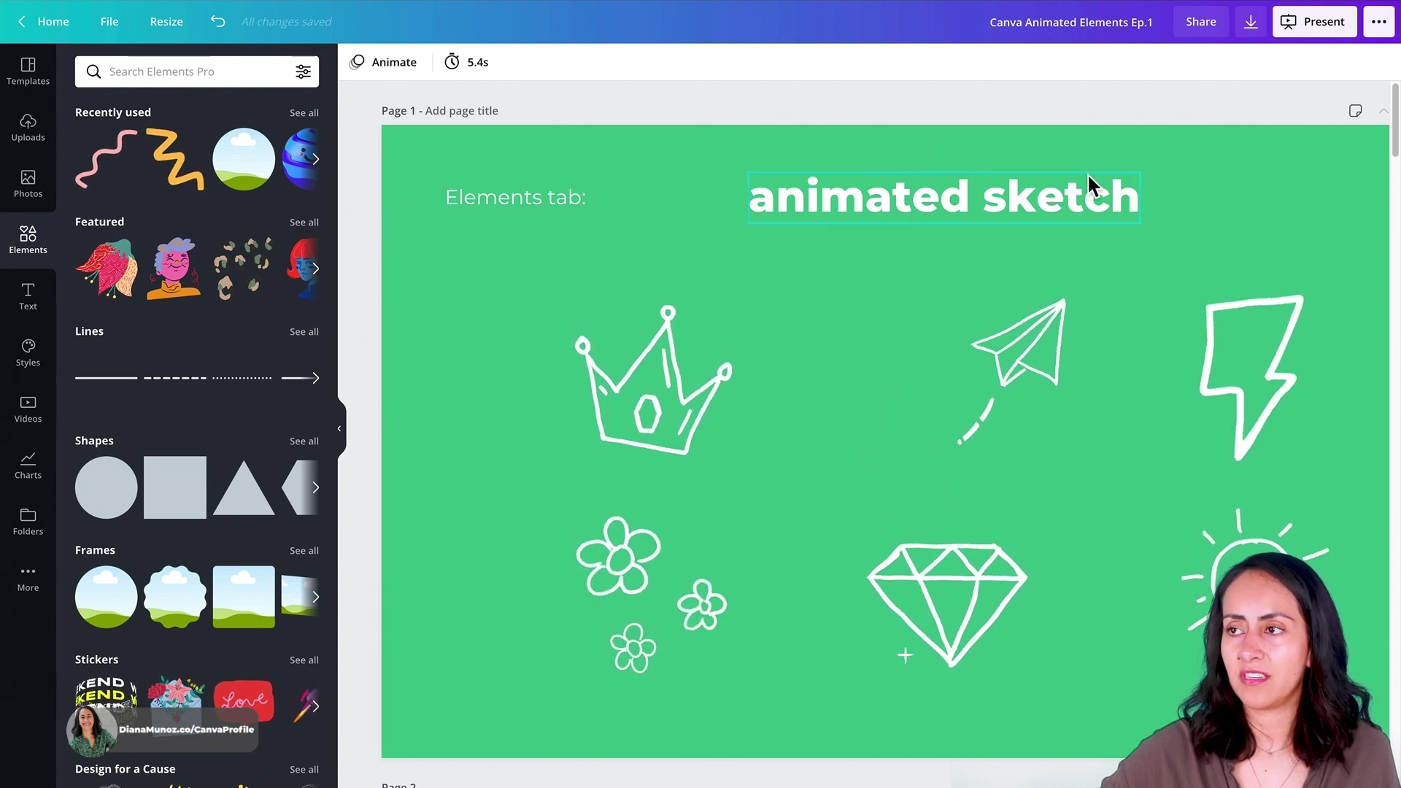
left_click(249, 82)
type("animated sketch")
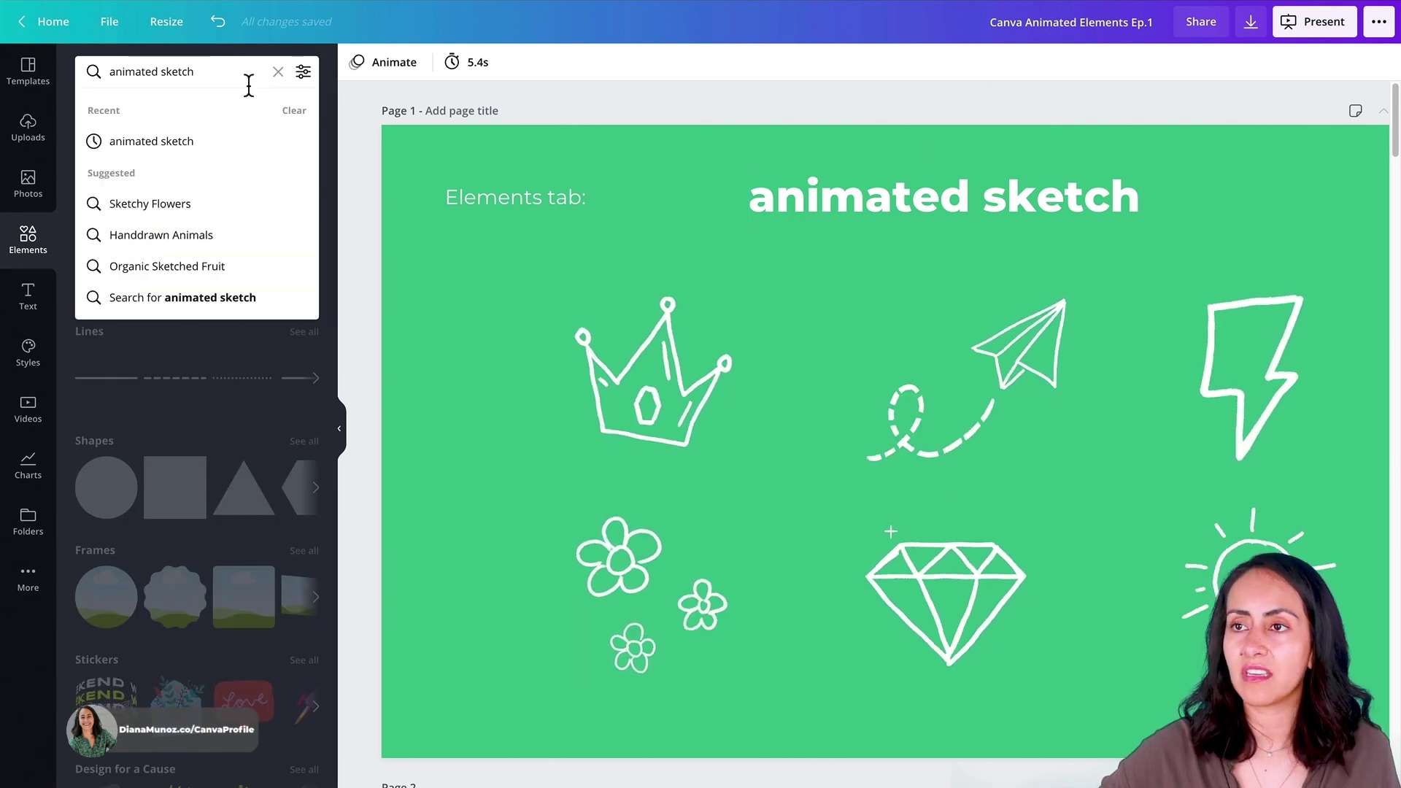
key("Return")
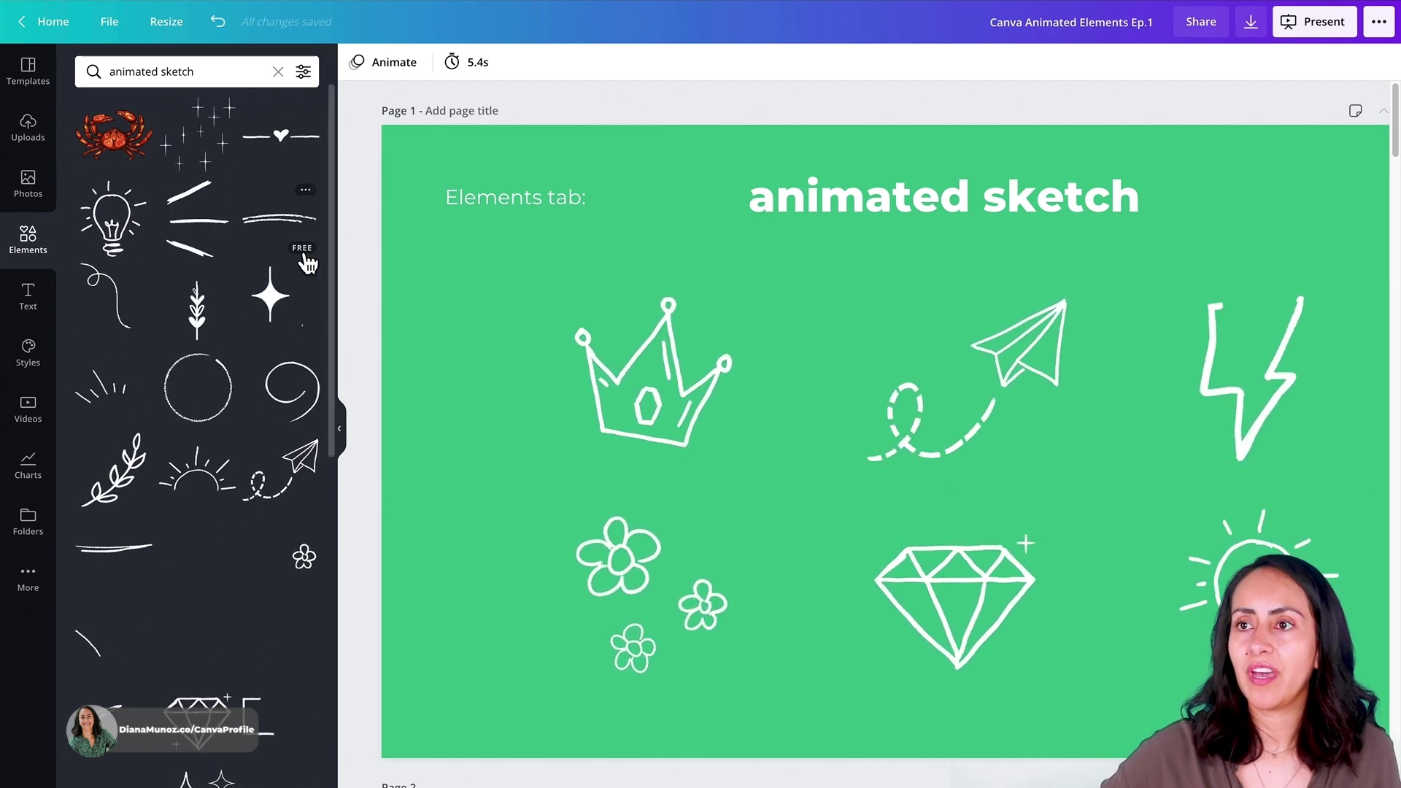
scroll(307, 263, "down", 1)
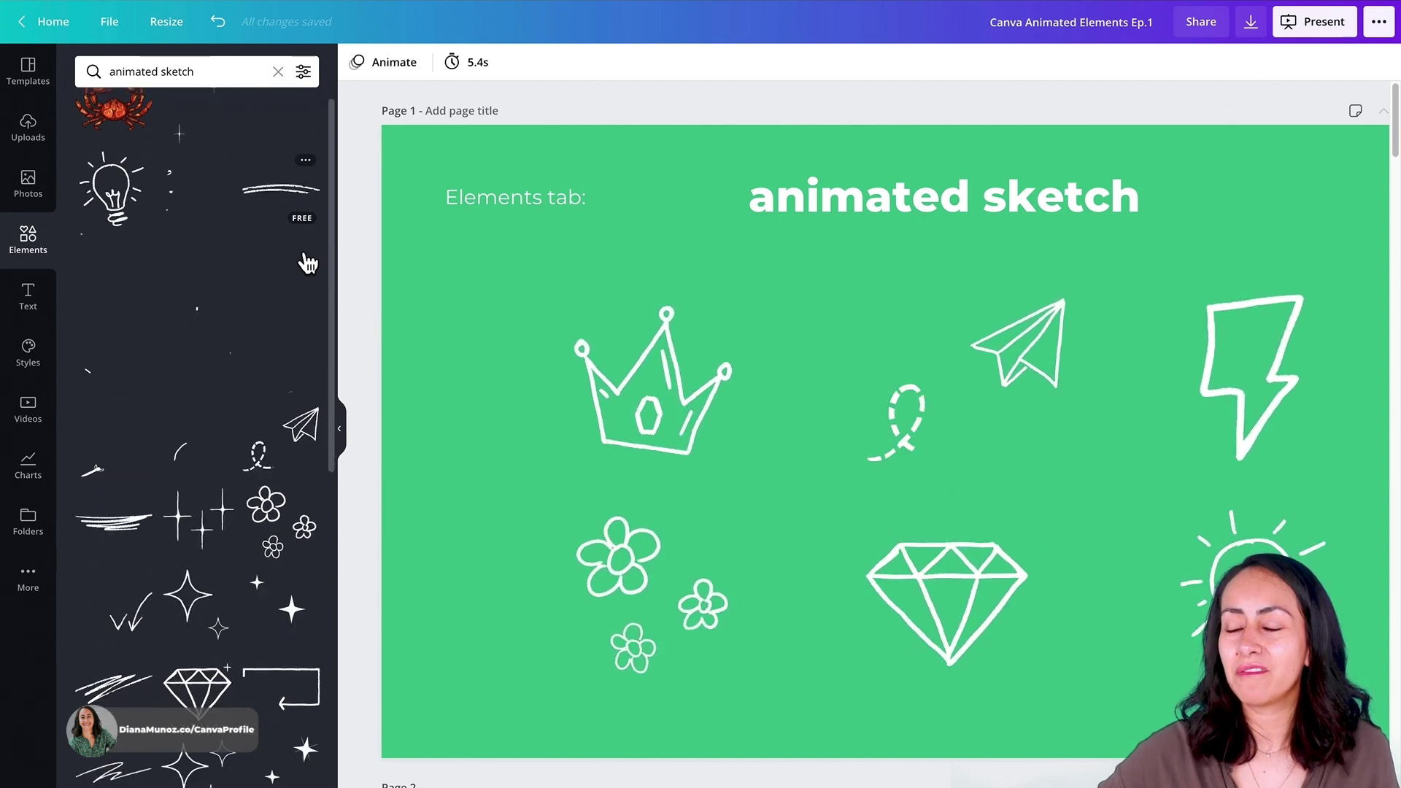
scroll(308, 263, "down", 1)
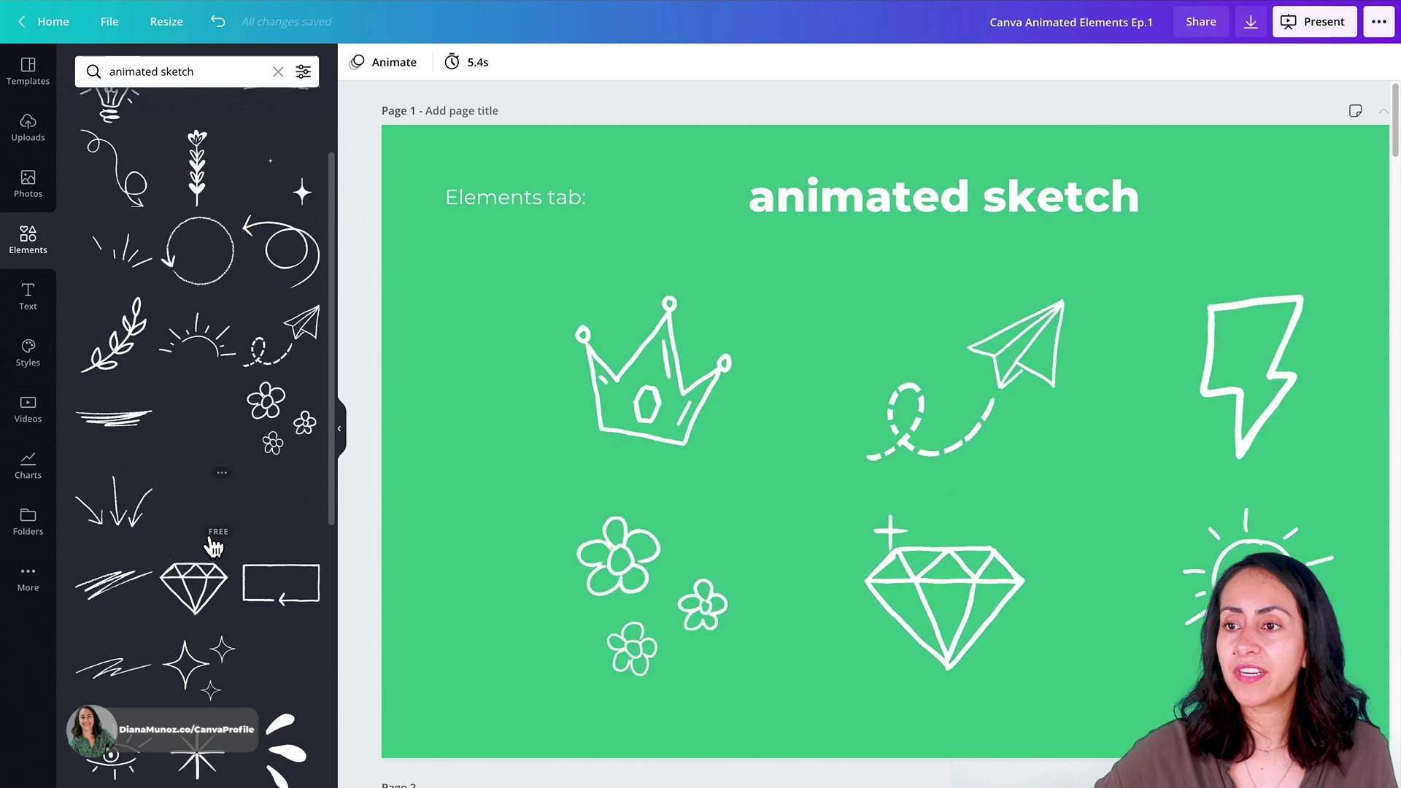
scroll(213, 546, "down", 2)
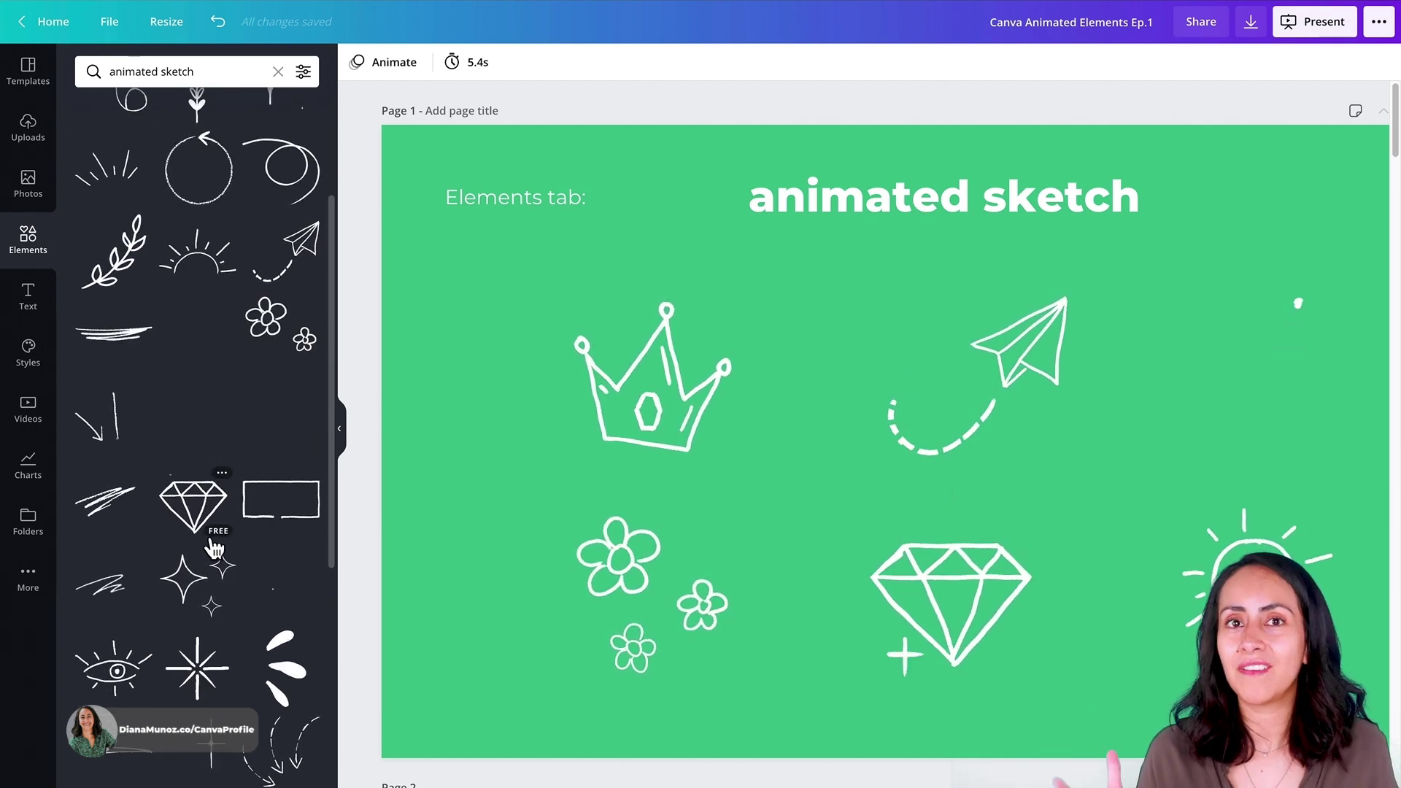
scroll(214, 546, "down", 5)
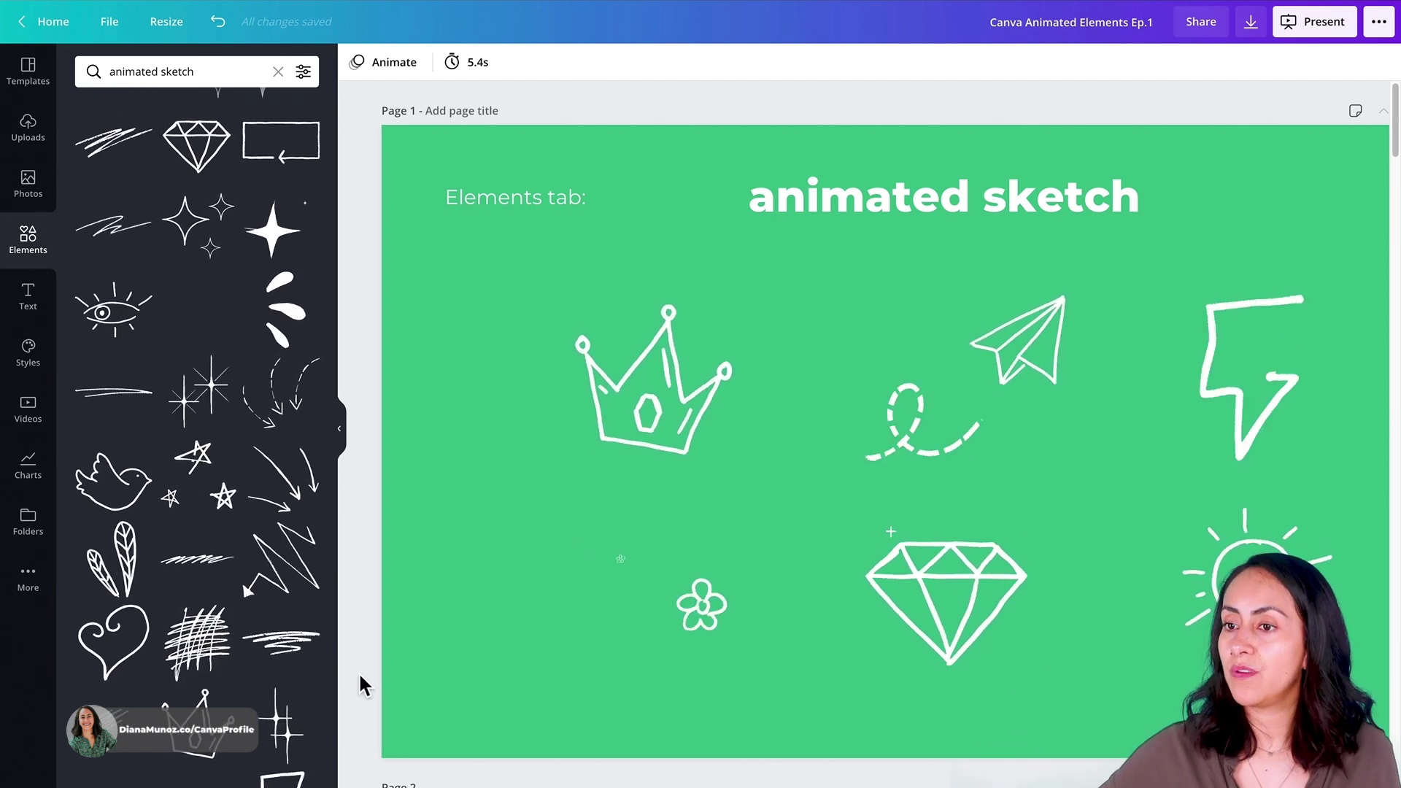
mouse_move(296, 624)
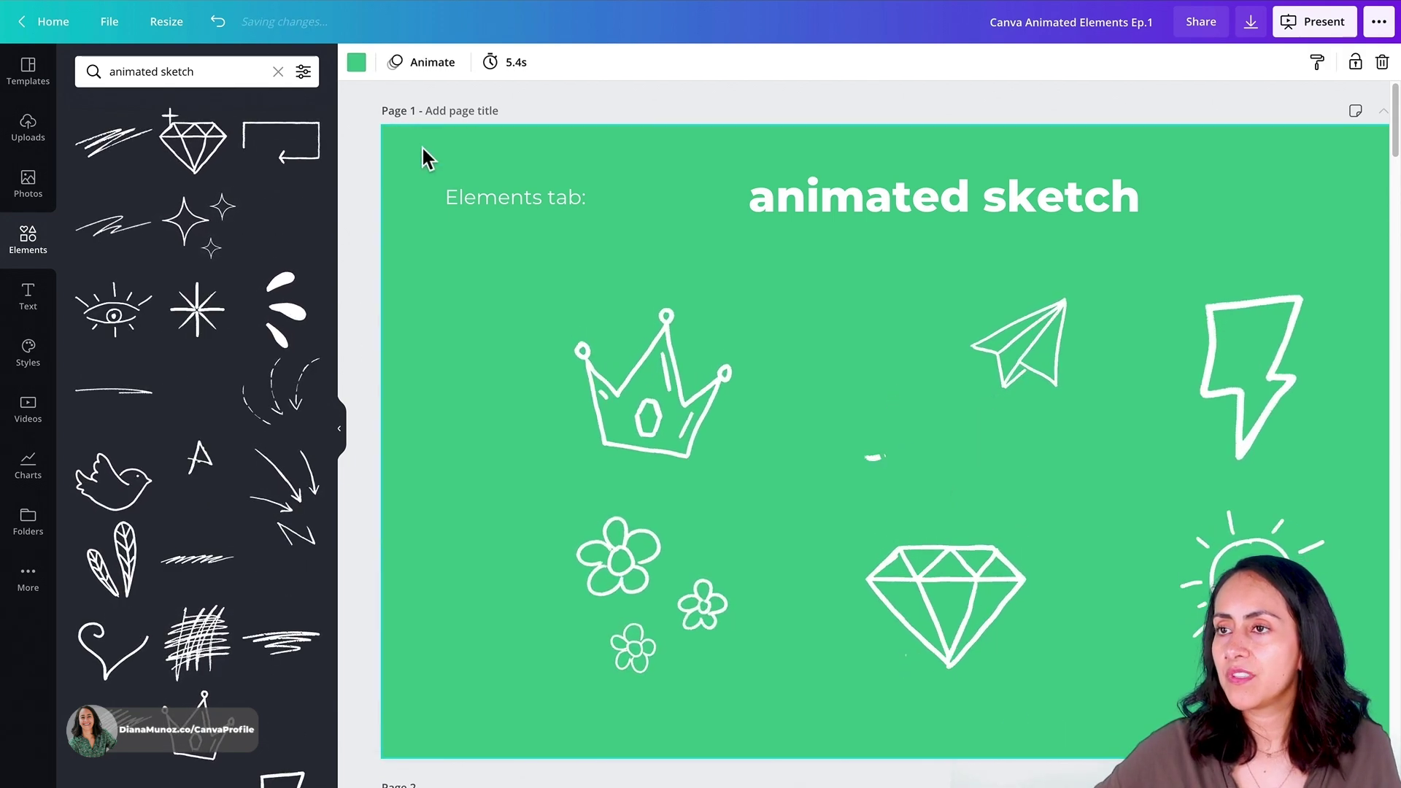
Try a white and a light grey background on page 1, and undo both colour changes
left_click(357, 71)
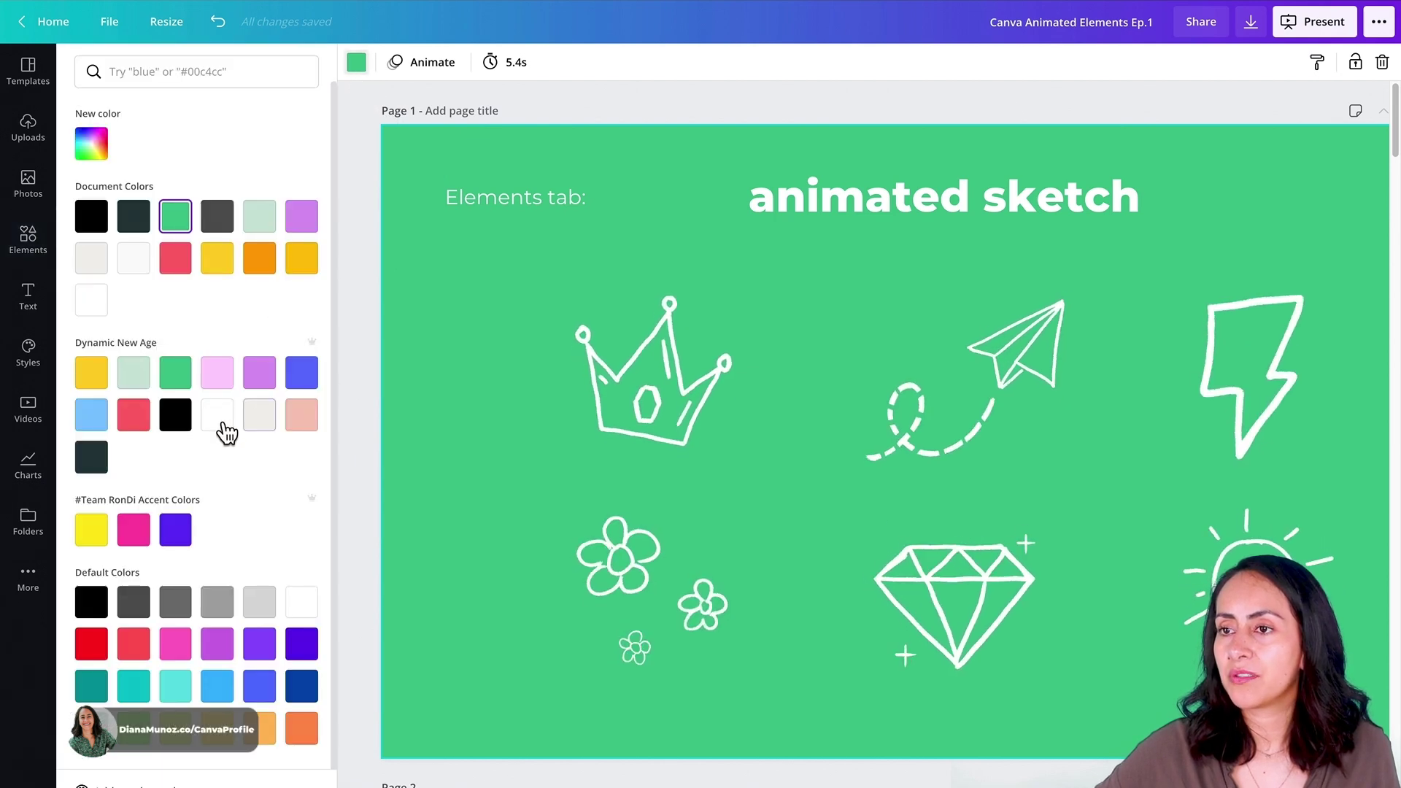
left_click(218, 415)
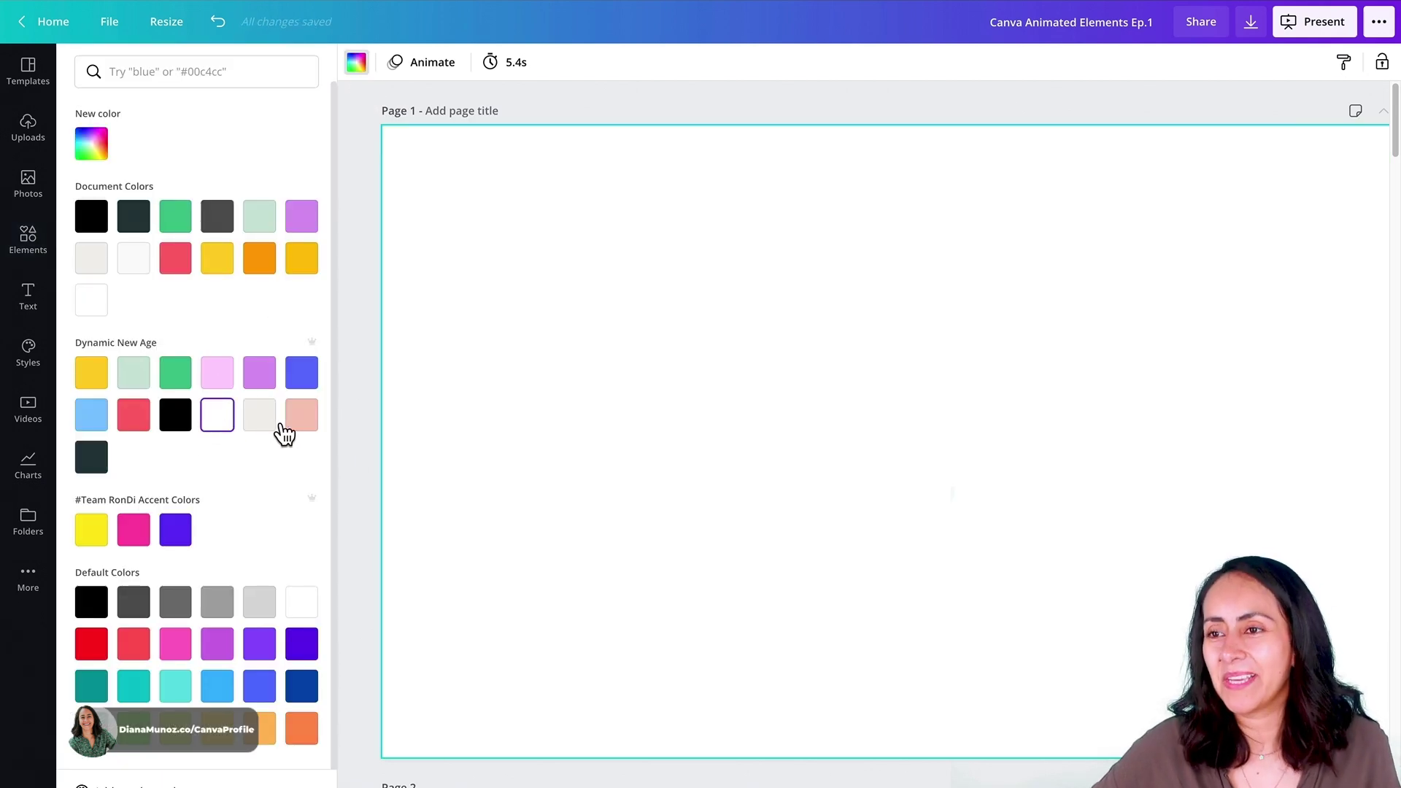
left_click(277, 423)
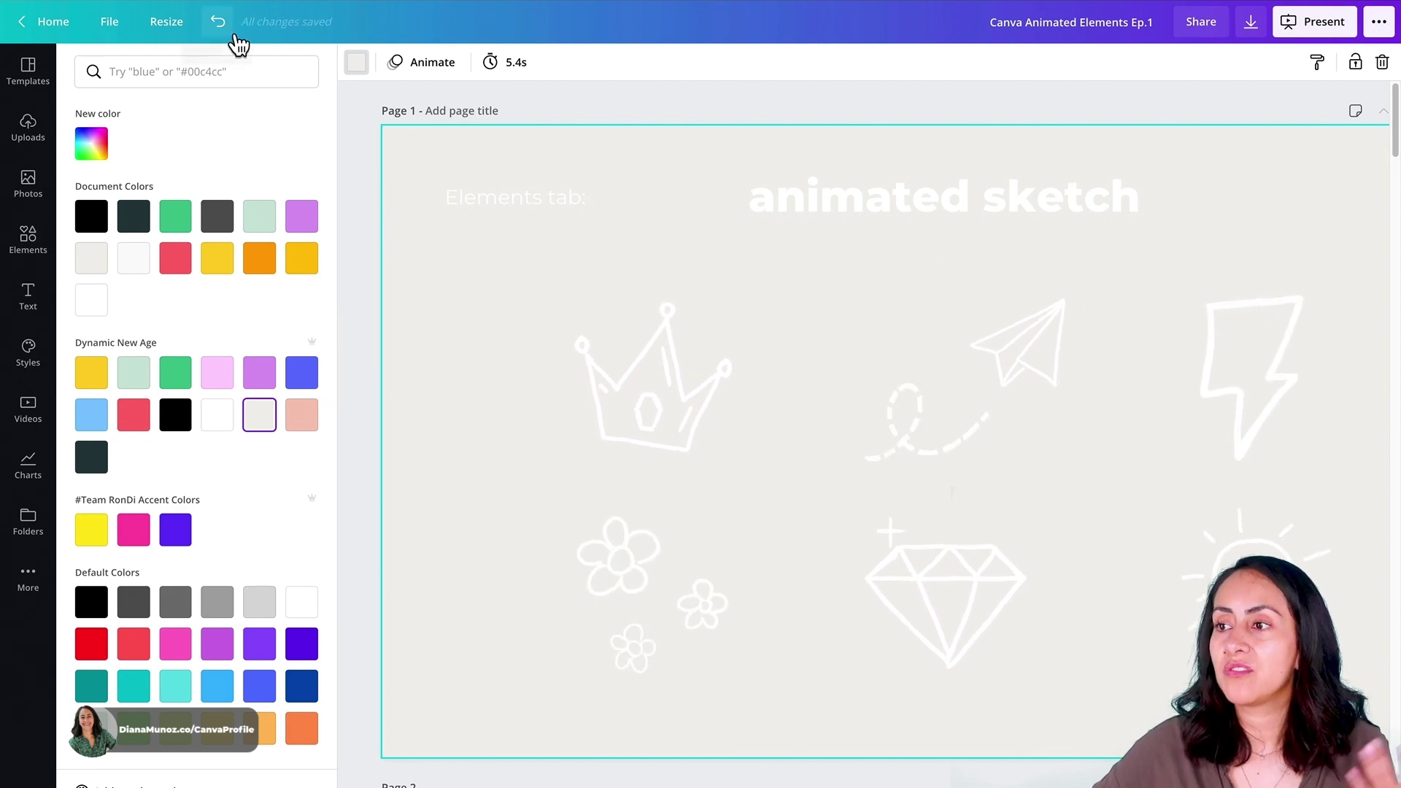
left_click(234, 34)
left_click(233, 34)
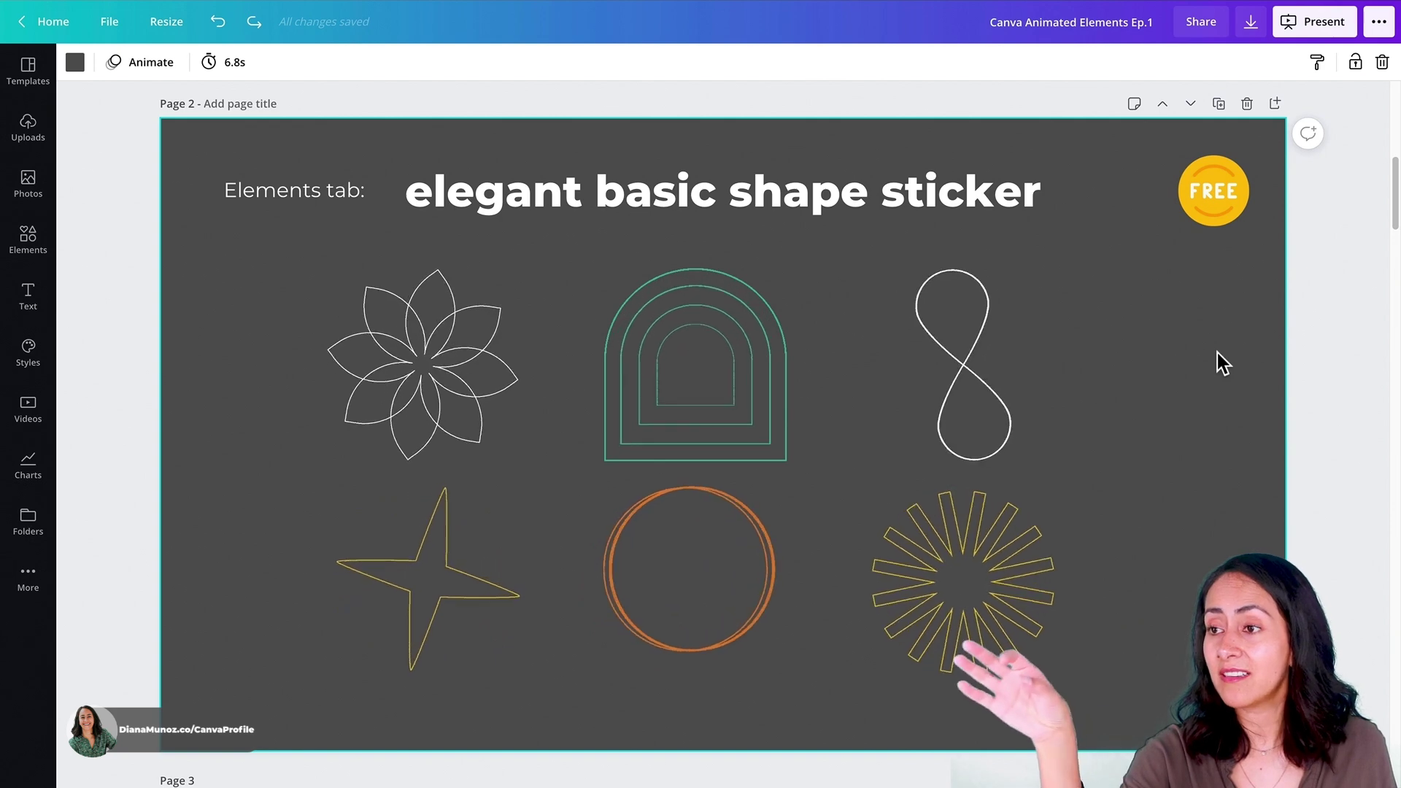
Search the elements library for "elegant basic shape sticker" to look over the animated line shapes for page 2
scroll(1217, 353, "up", 1)
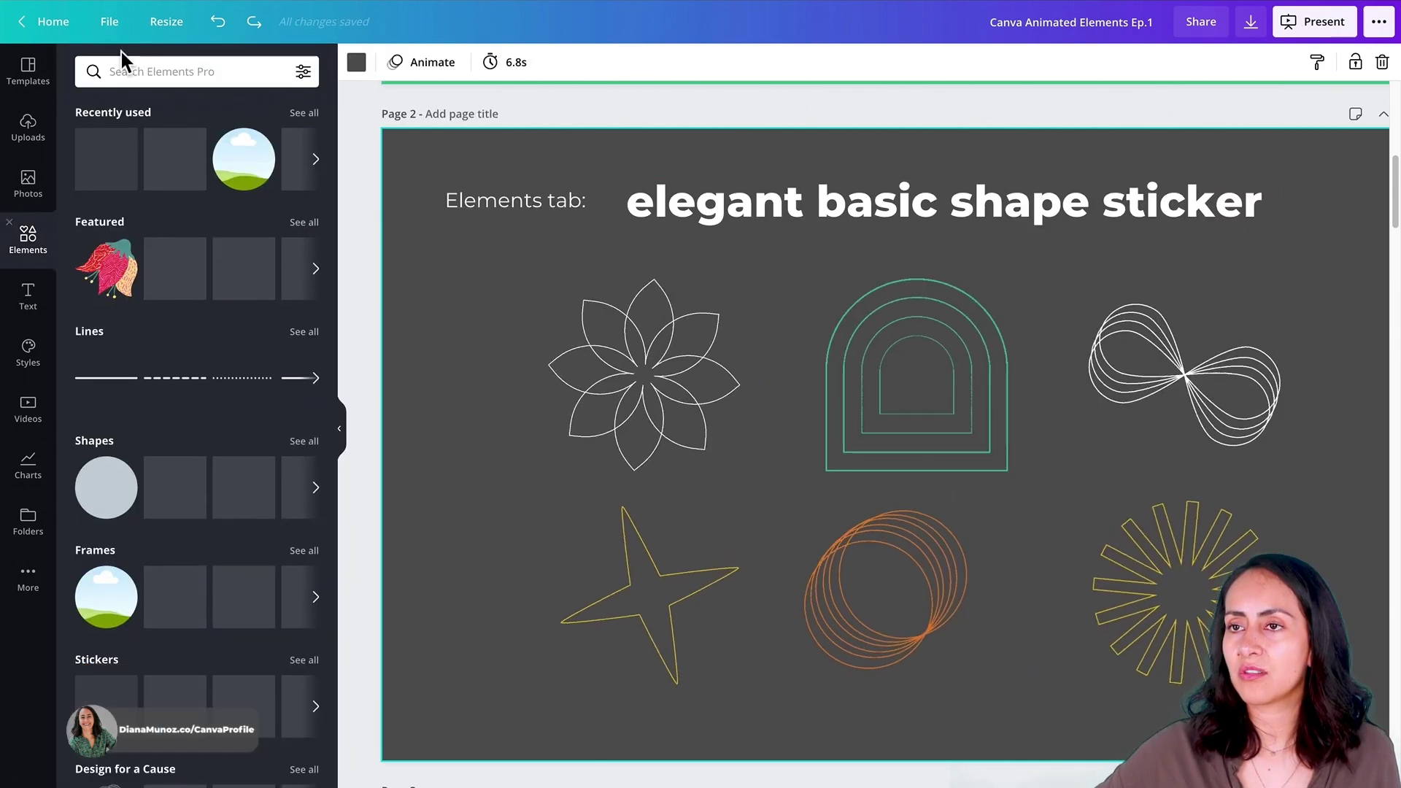
left_click(146, 68)
type("elegant basic shape sticker")
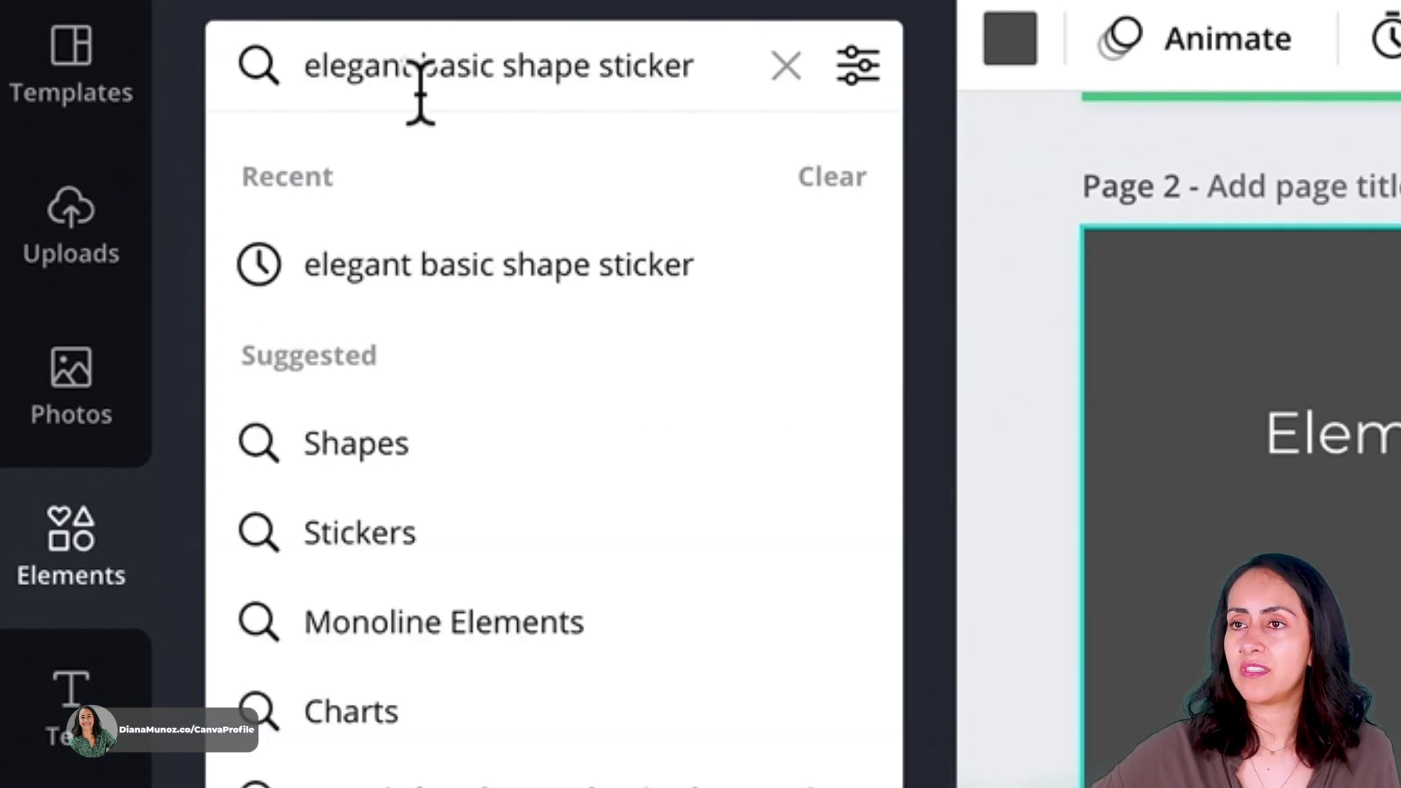
key("Return")
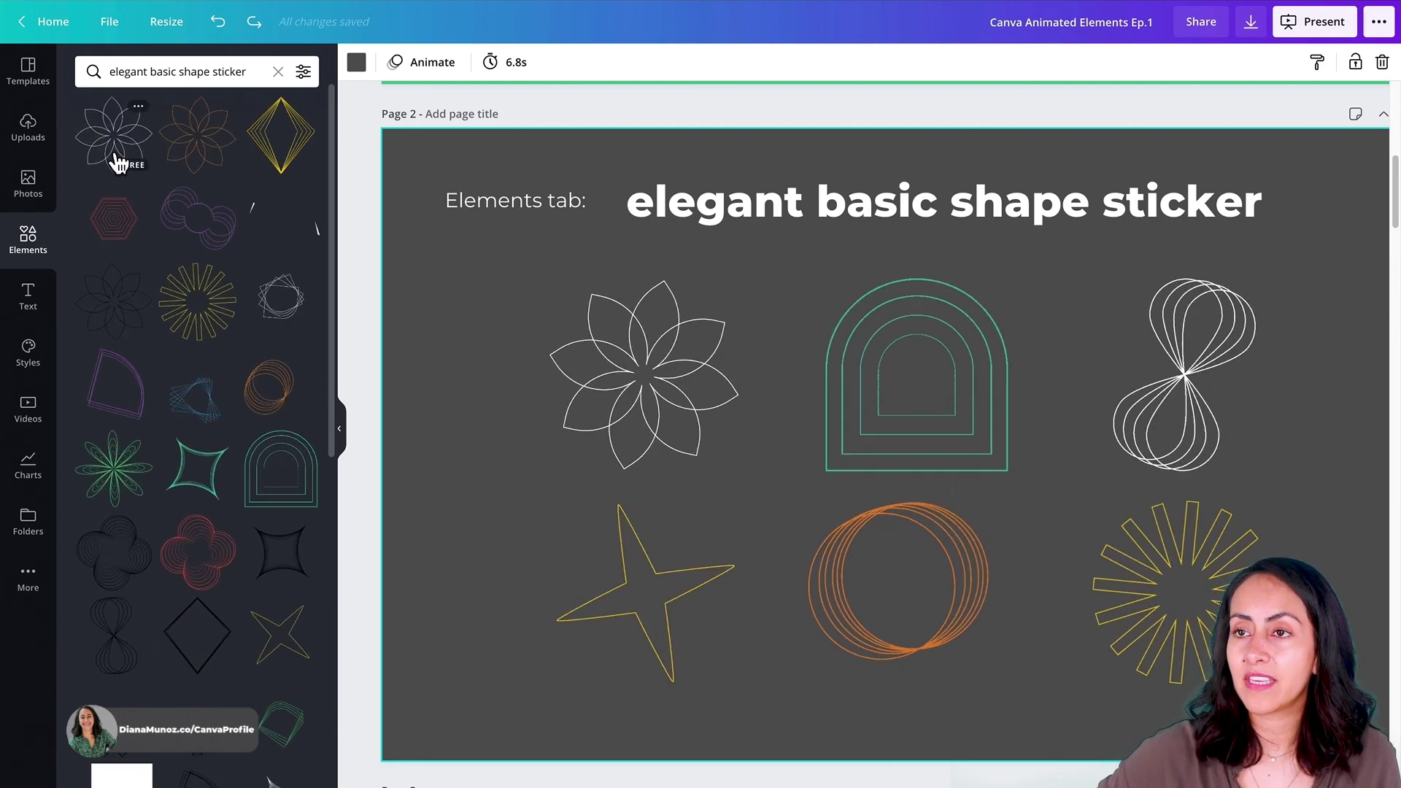
left_click(679, 309)
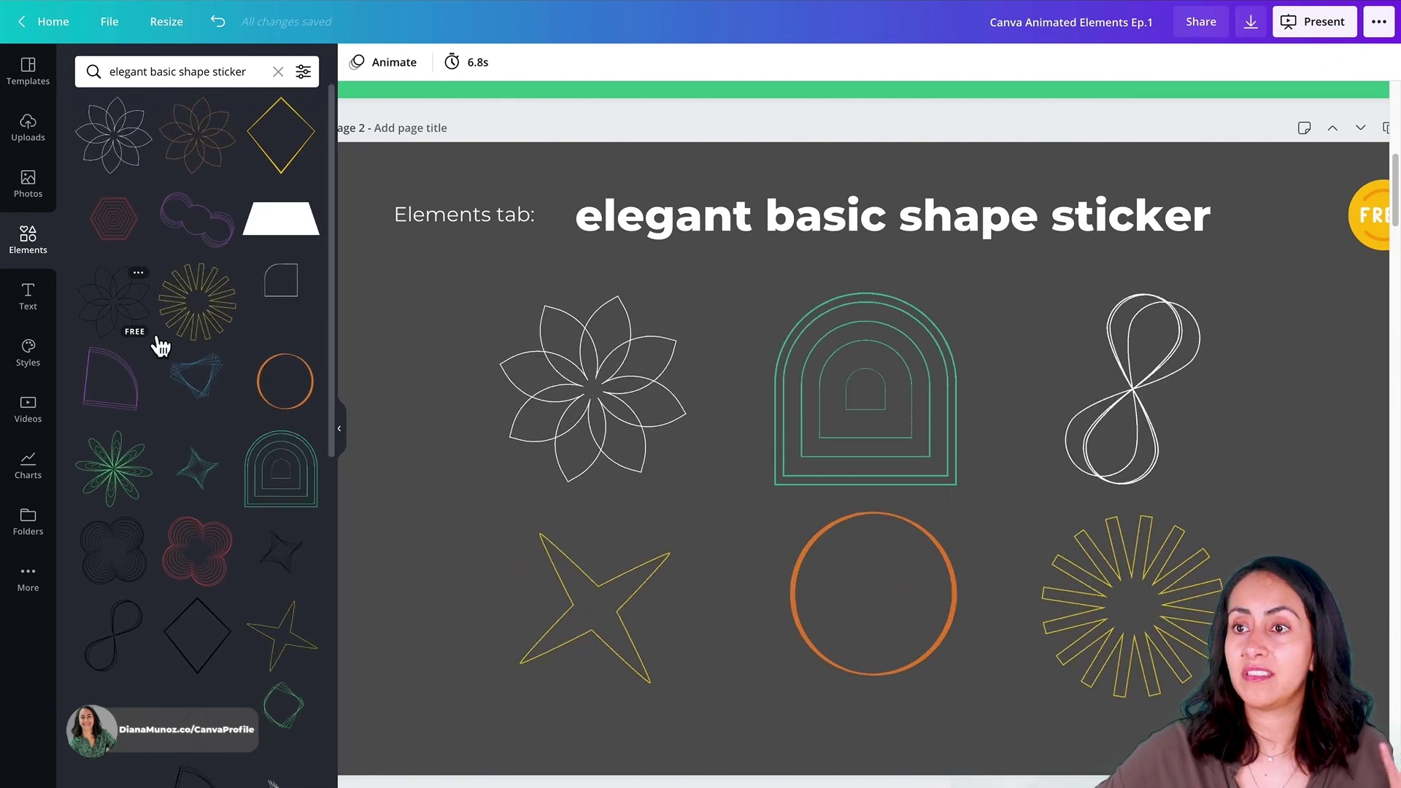
Add the black outline flower sticker to page 2, scaled down and placed beside the white flower on its left
left_click(129, 308)
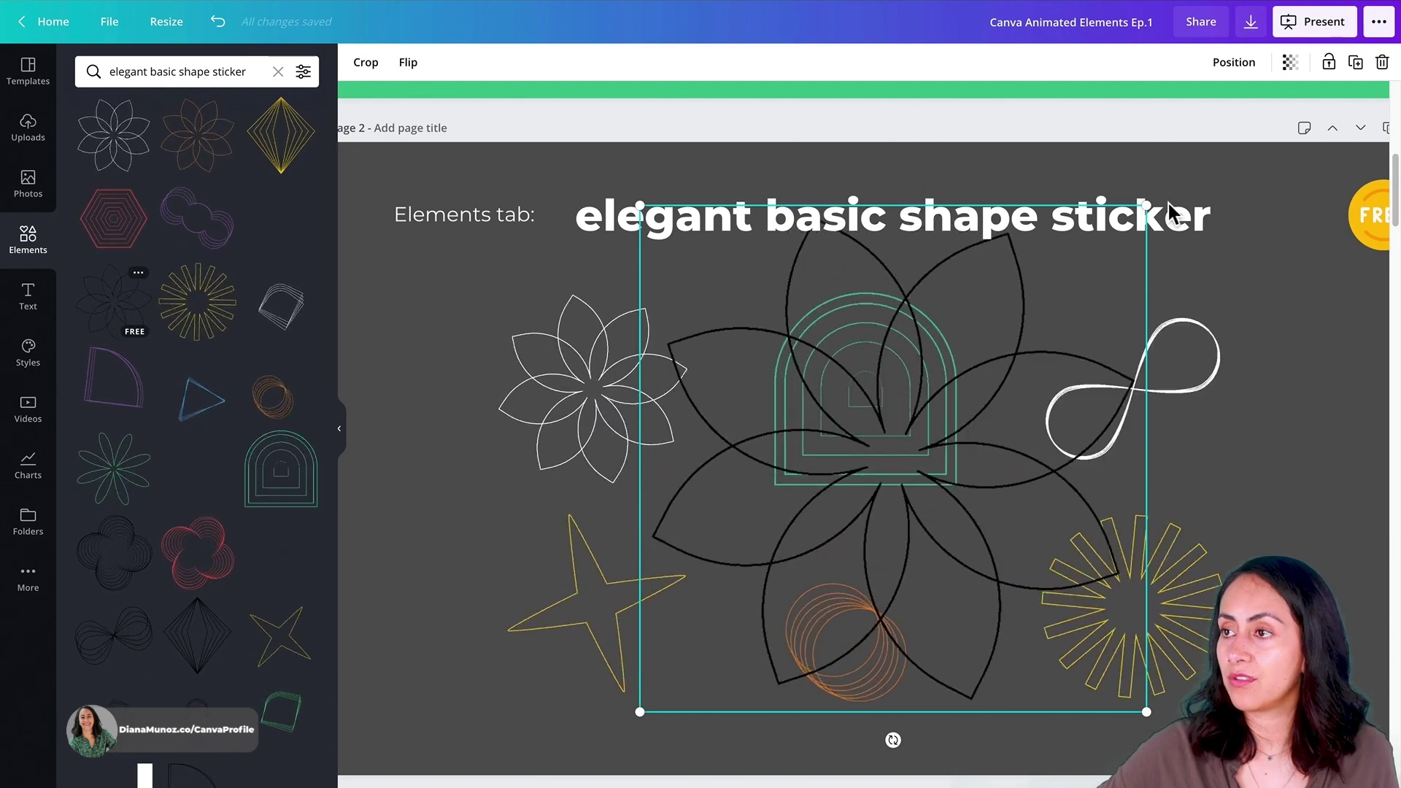
left_click_drag(1146, 206, 908, 441)
left_click_drag(773, 557, 676, 513)
left_click_drag(484, 385, 482, 379)
left_click(472, 560)
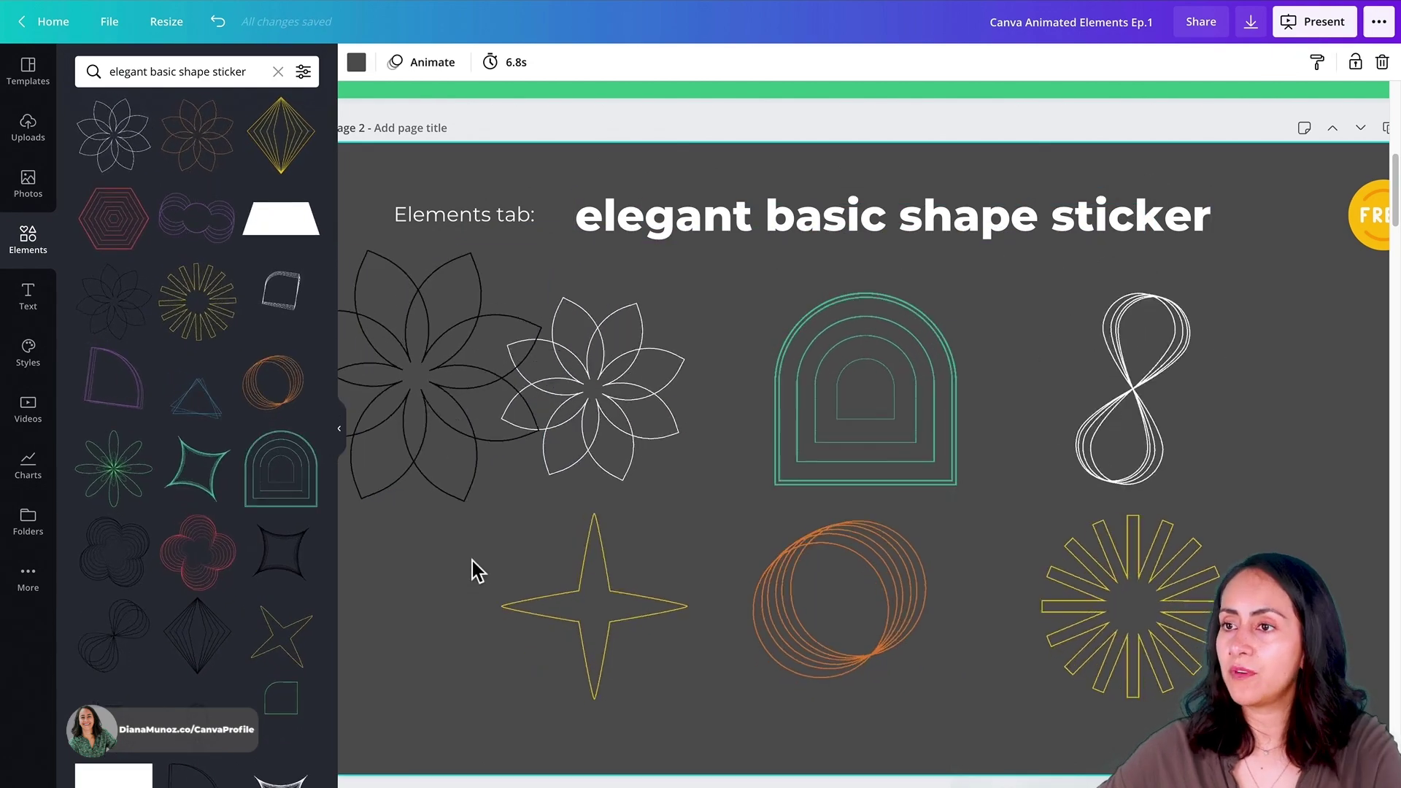
left_click(462, 410)
left_click_drag(540, 266, 510, 283)
left_click(429, 587)
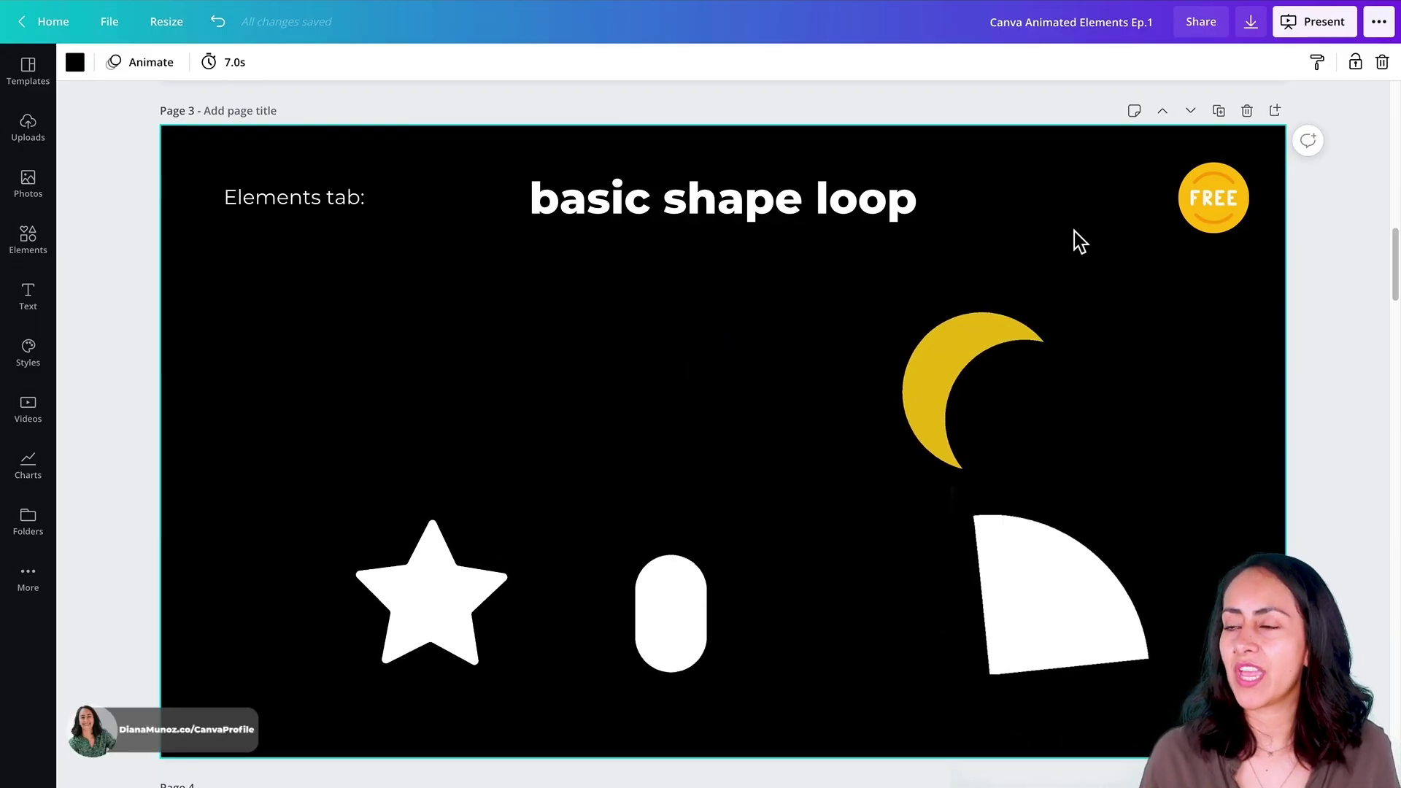
Search the elements library for "basic shape loop" and browse the looping animated shapes
left_click(28, 240)
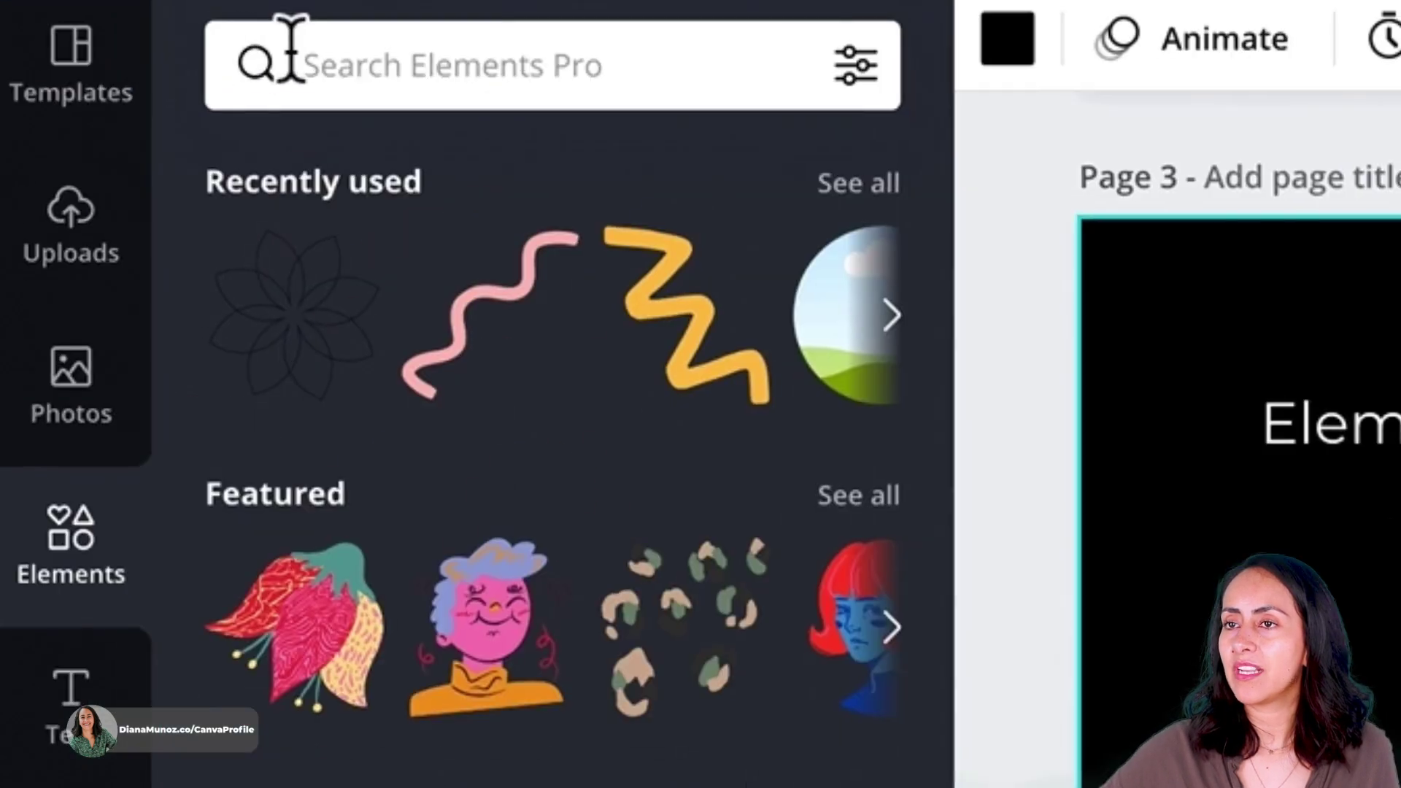
left_click(105, 67)
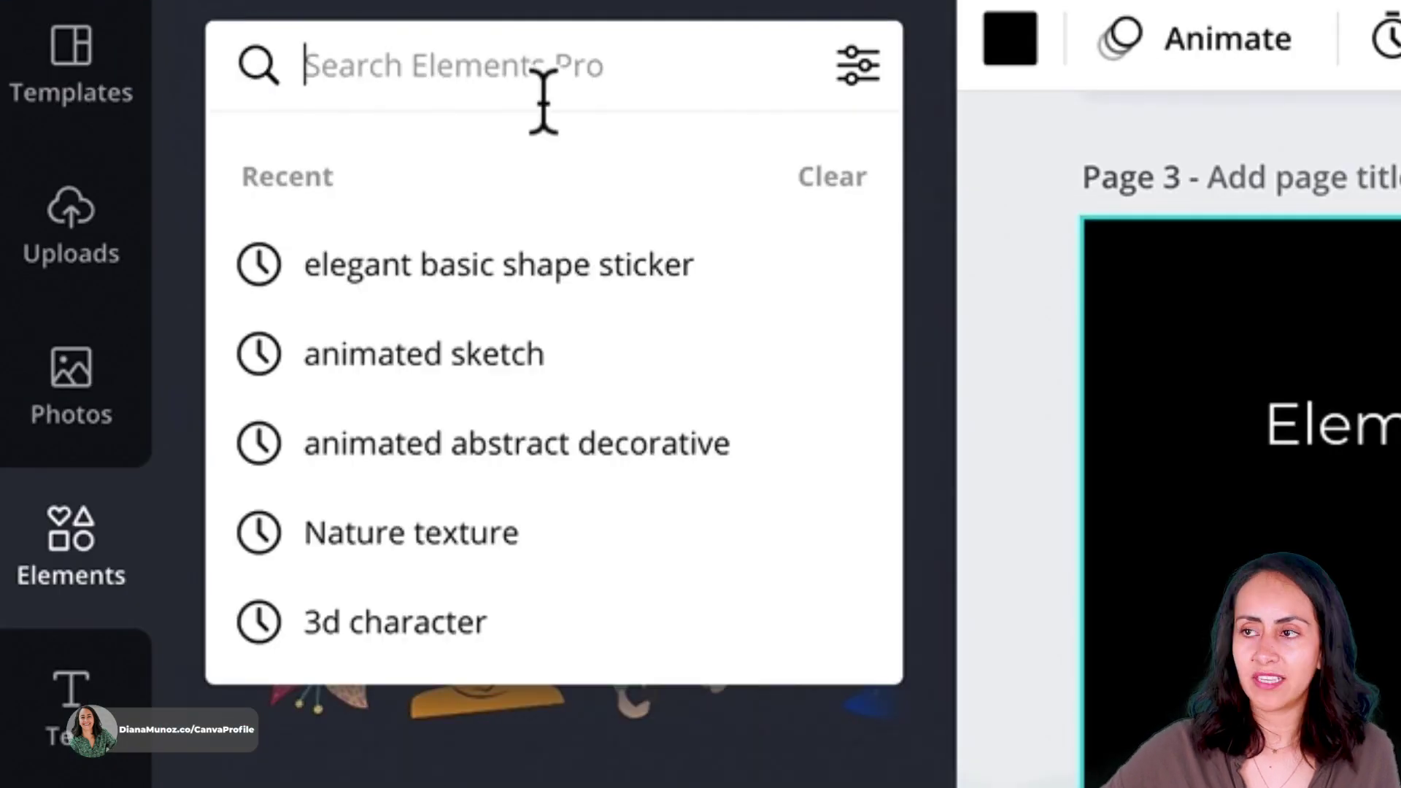
type("basic shape loop")
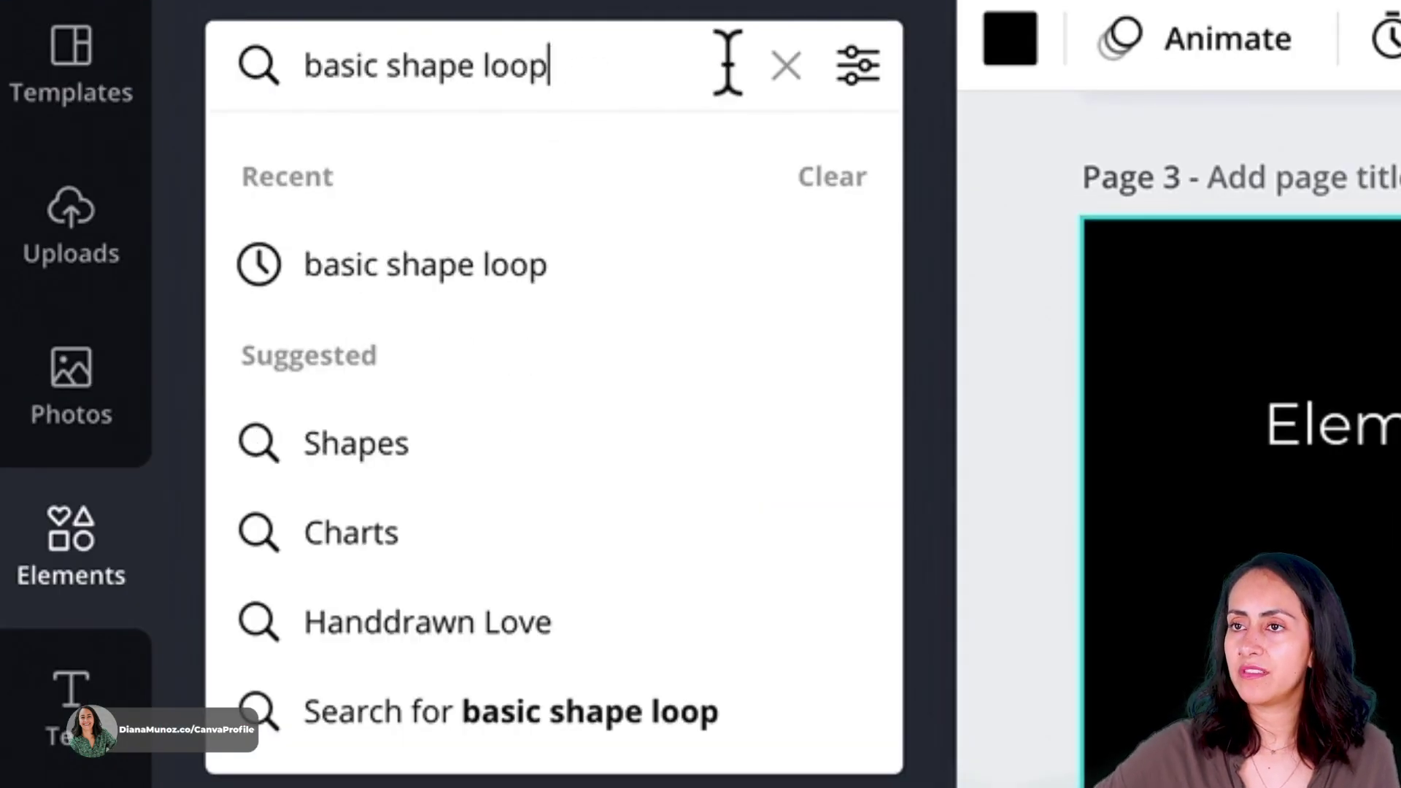
key("Return")
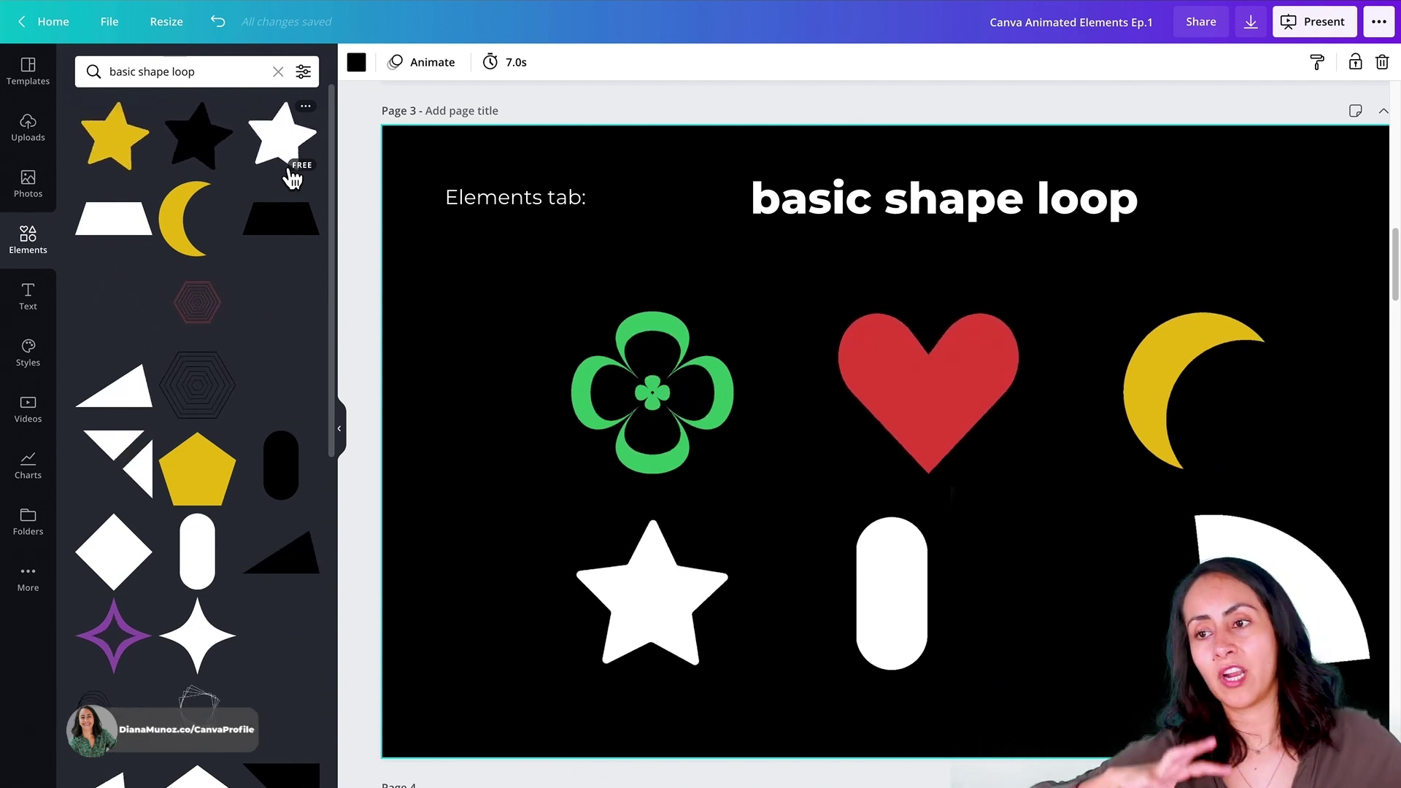
scroll(291, 288, "down", 5)
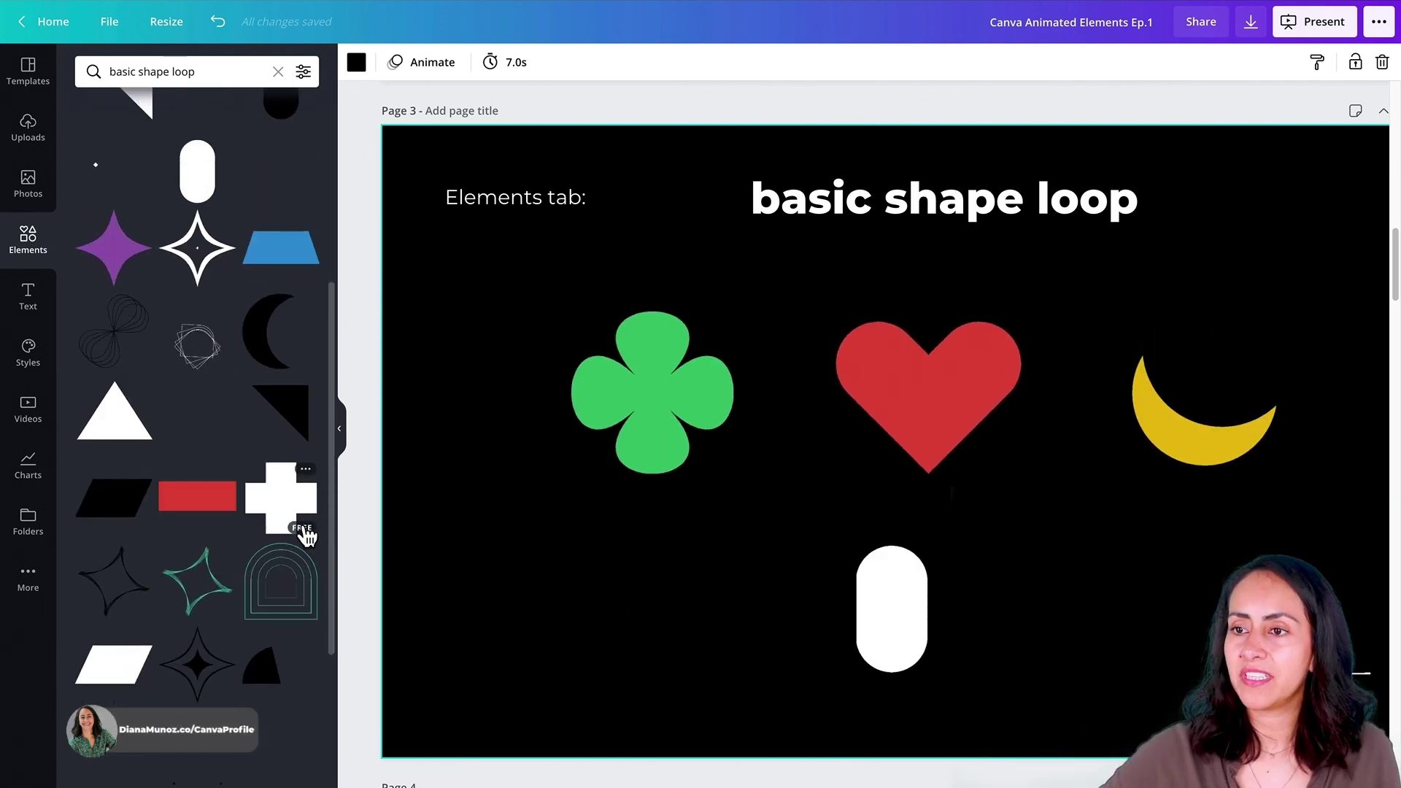
scroll(304, 562, "down", 2)
scroll(328, 720, "down", 4)
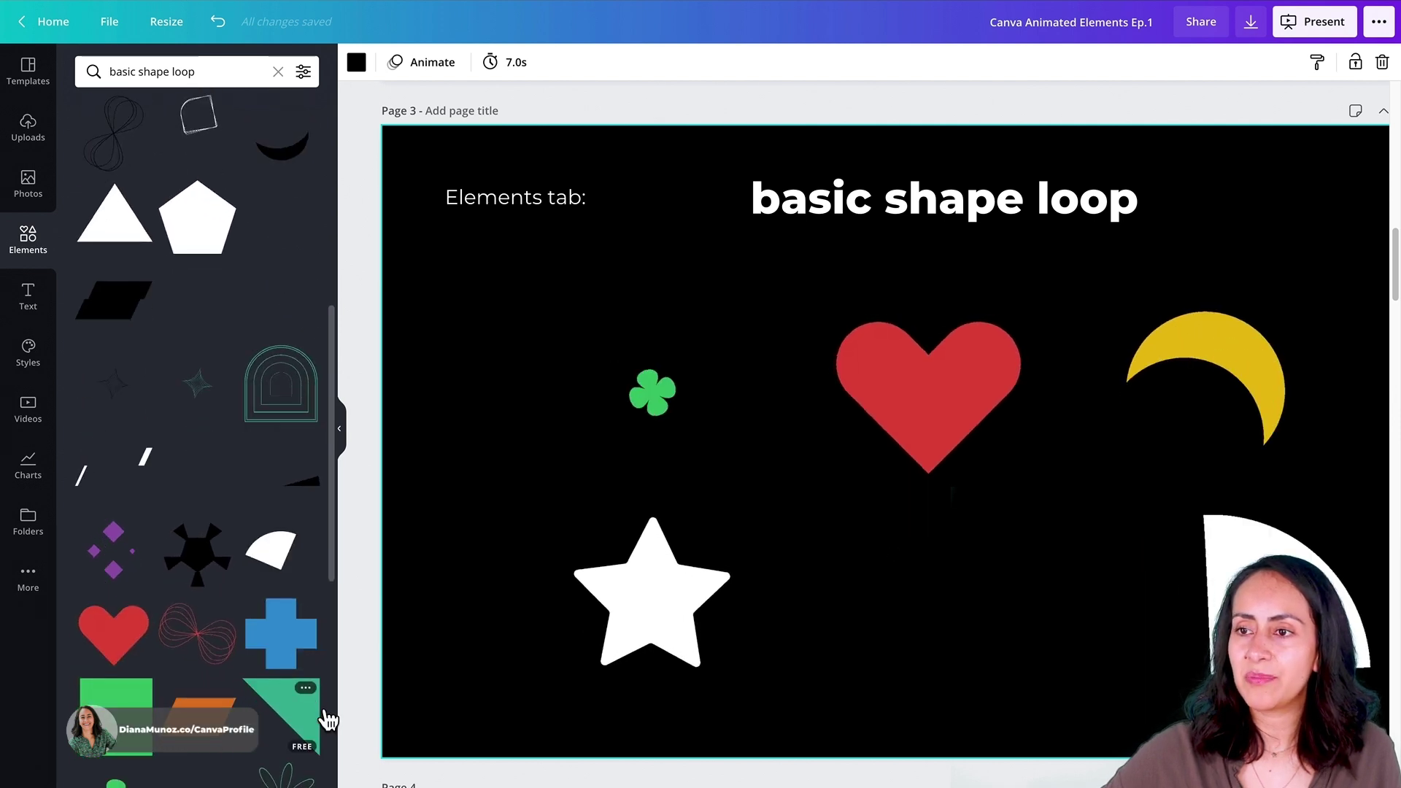
scroll(328, 720, "down", 2)
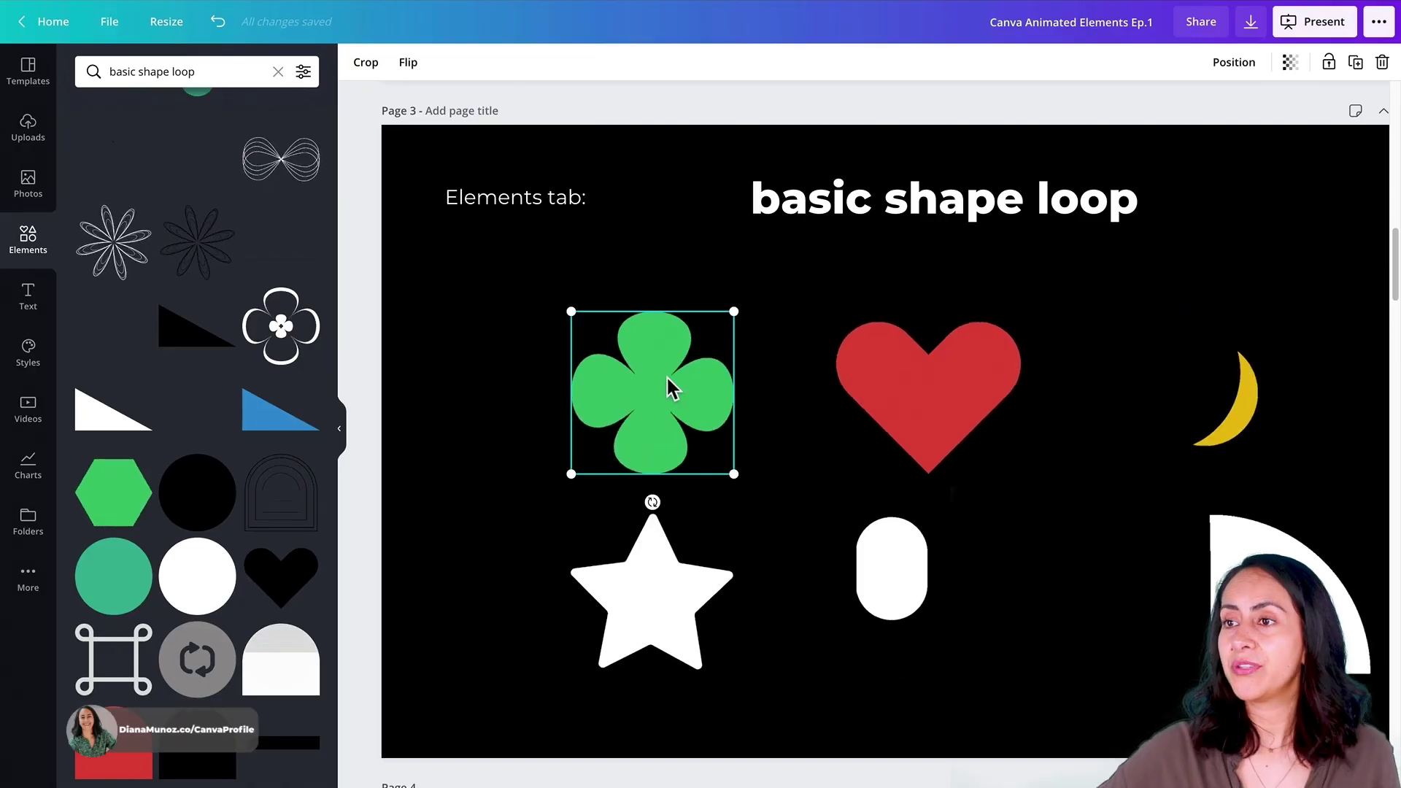
Enlarge the white star on page 3 to about 907 × 904 at the page's left edge and reduce its opacity
left_click_drag(741, 683, 212, 156)
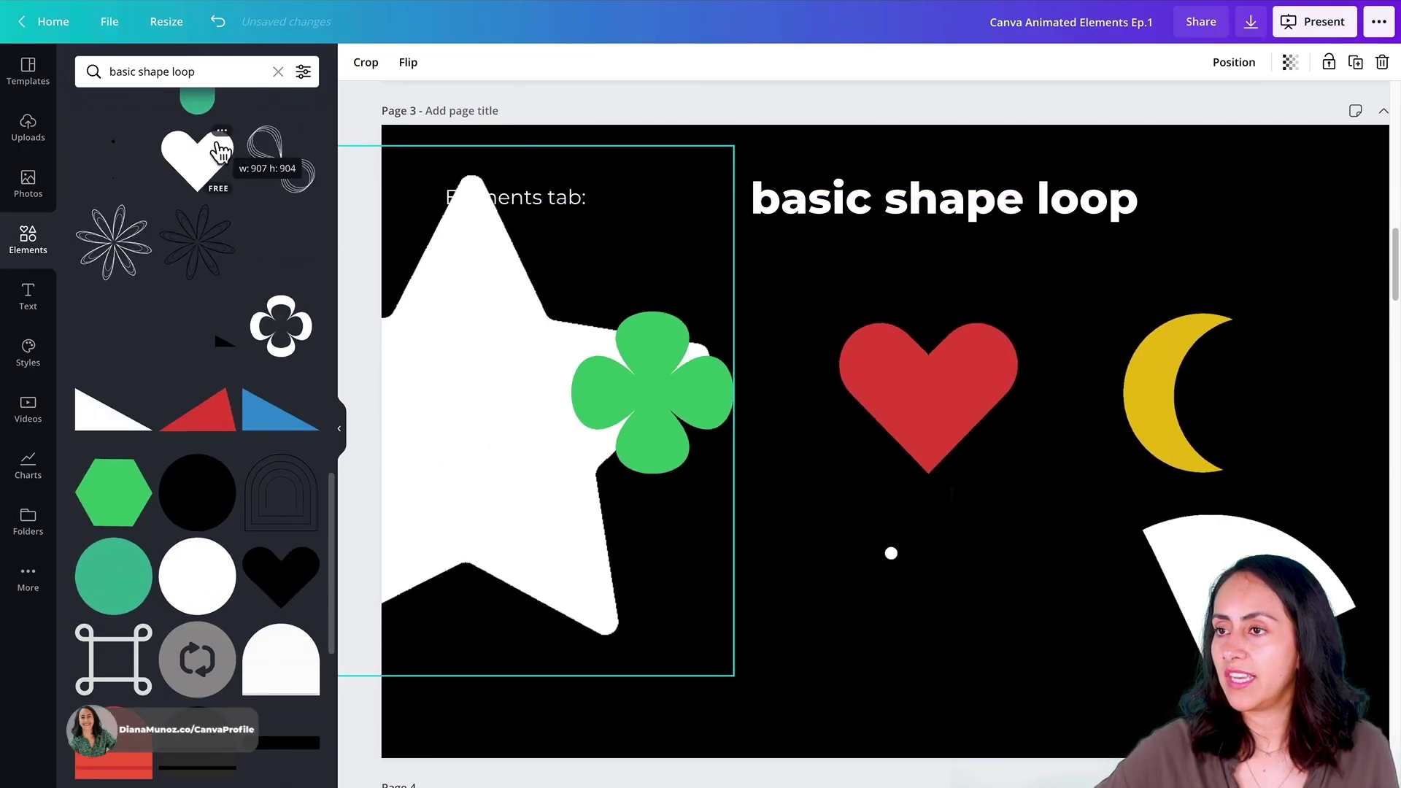
left_click_drag(538, 475, 510, 538)
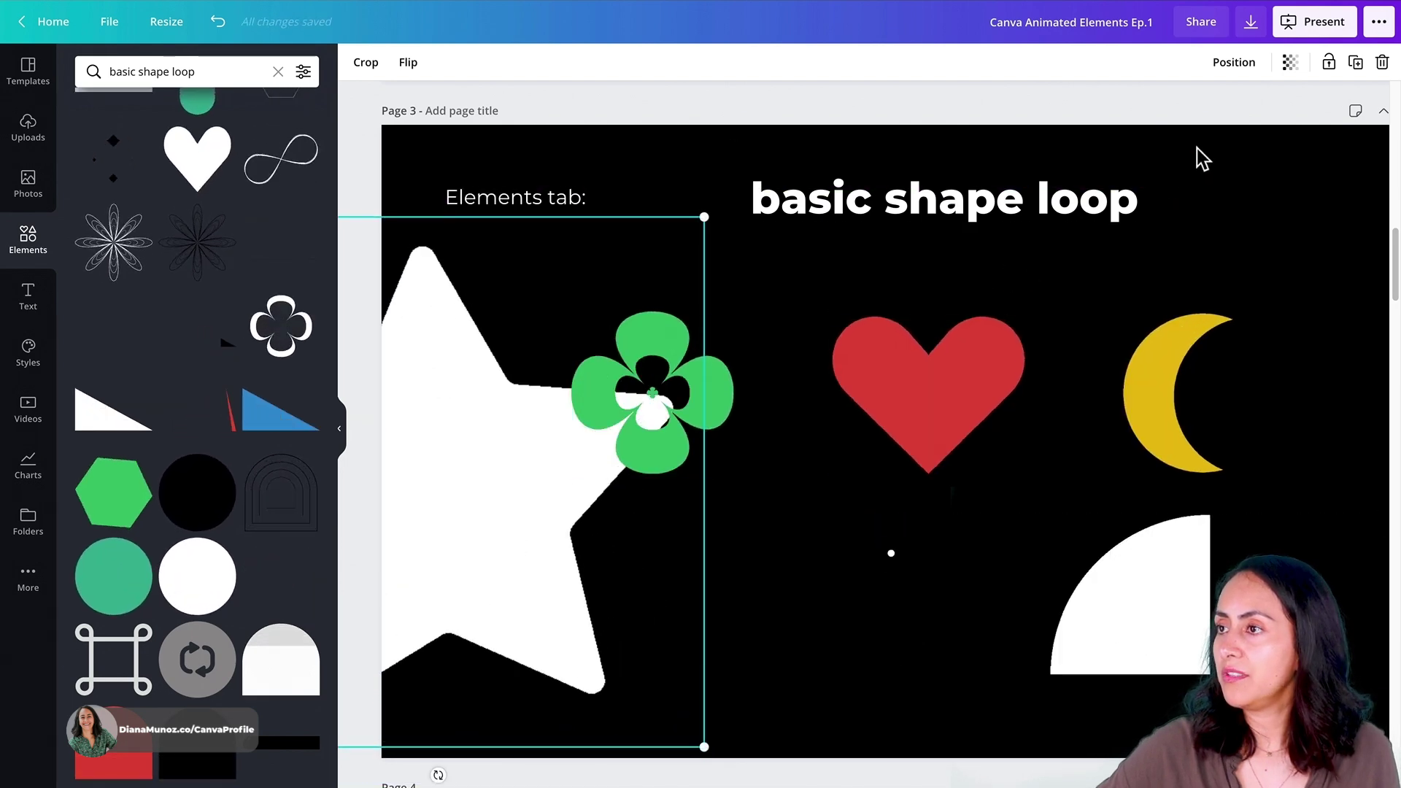
left_click(1291, 62)
left_click_drag(1260, 127, 1156, 136)
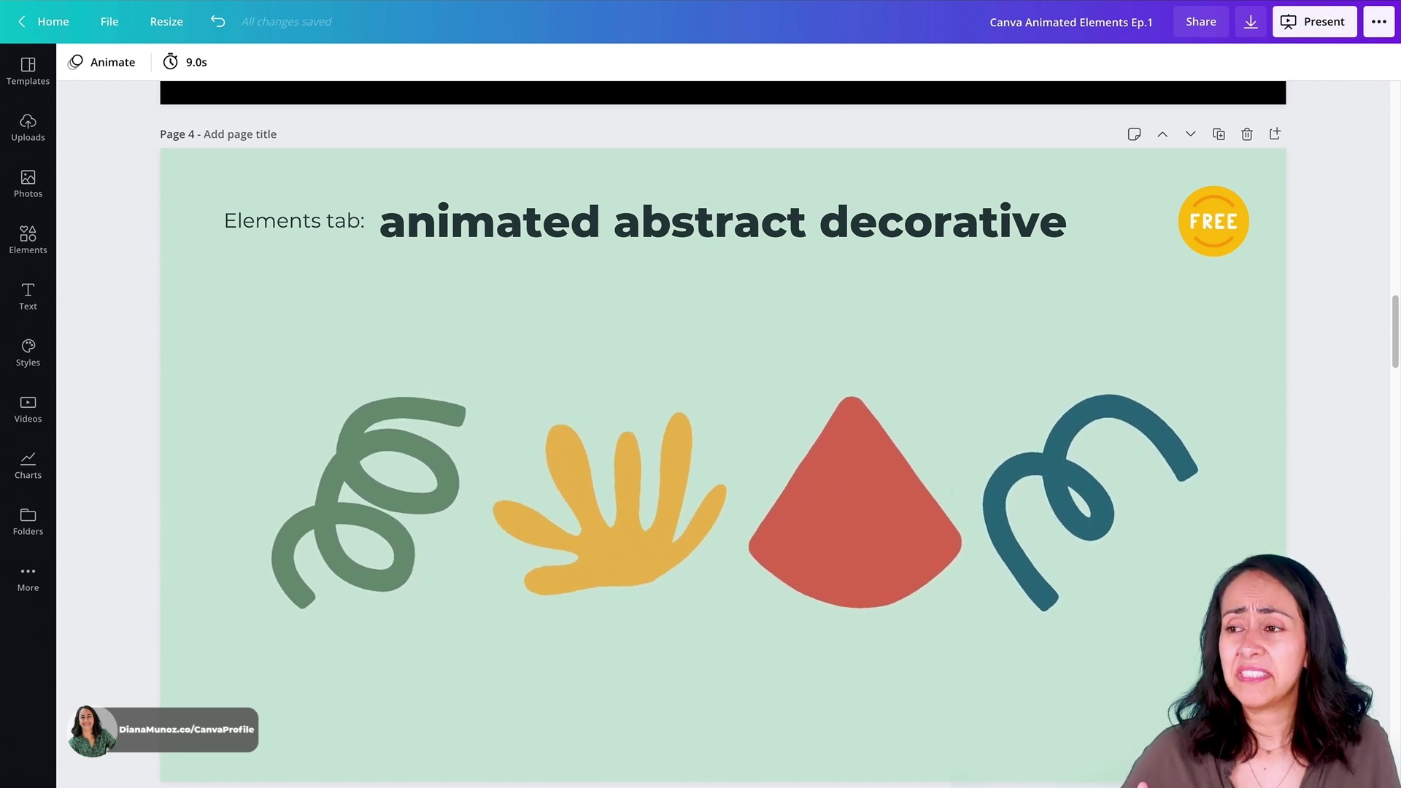
Search the elements library for "animated abstract decorative" and browse the animated abstract graphics
left_click(30, 247)
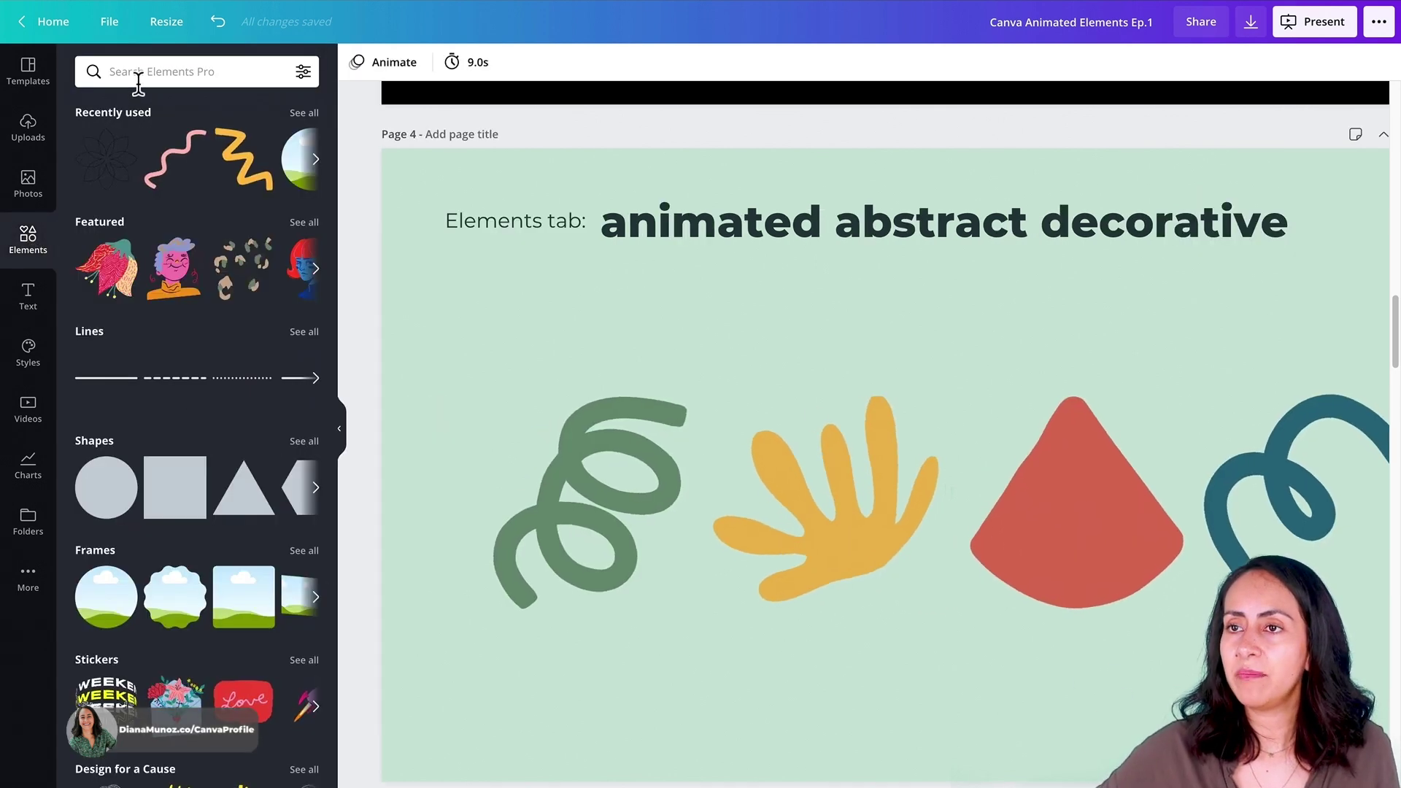
left_click(135, 78)
type("animated abstract decorative")
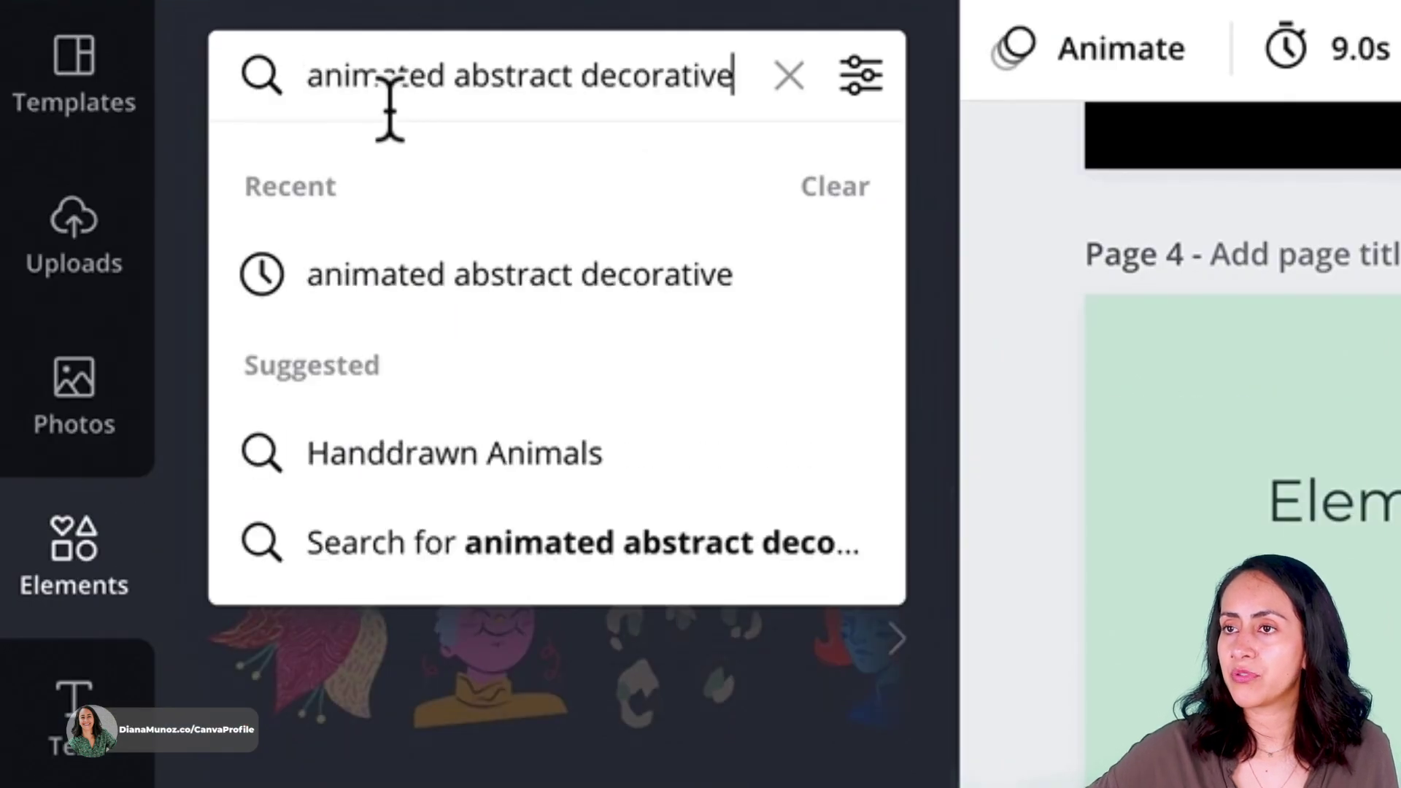
key("Return")
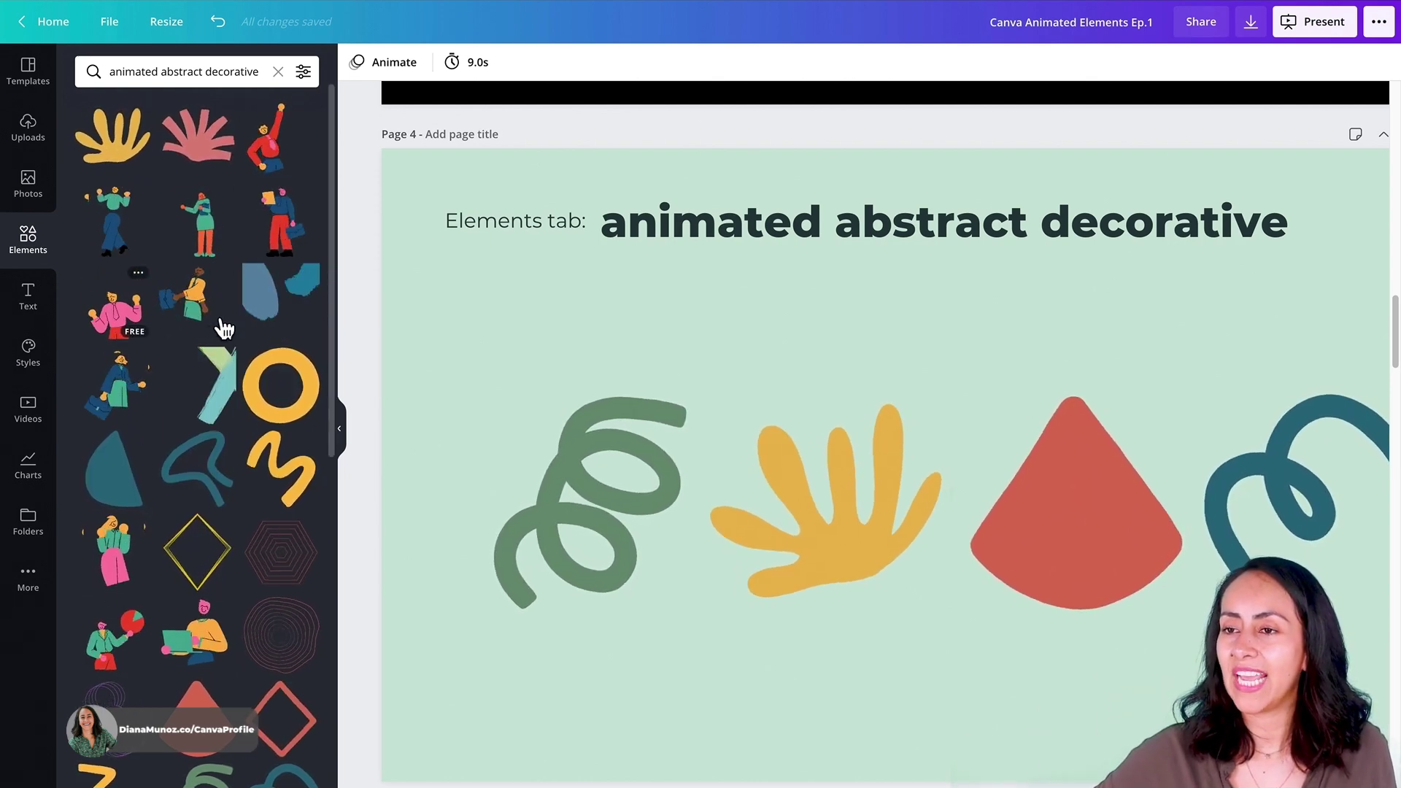
scroll(285, 504, "down", 2)
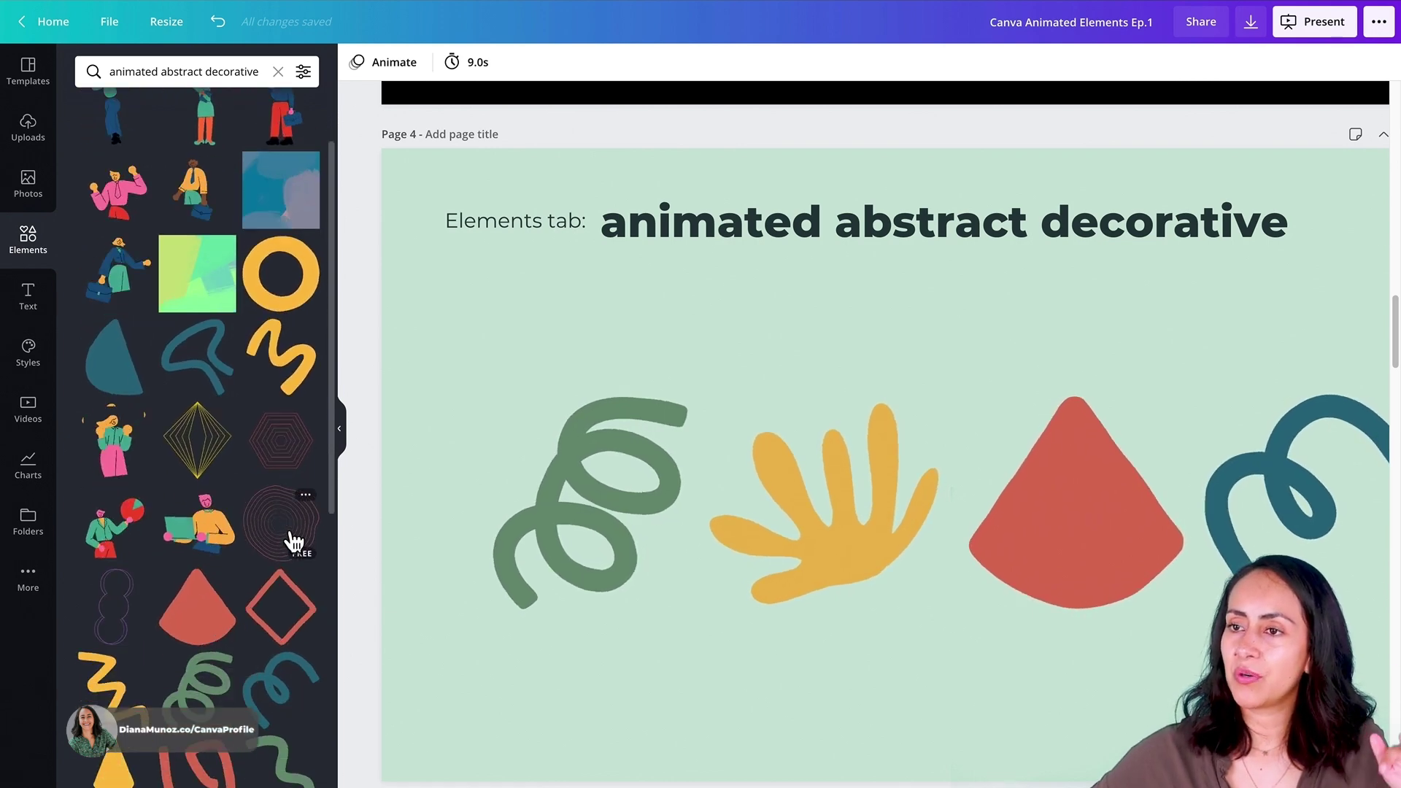
Look through more of the animated abstract decorative graphics in the search results
scroll(292, 540, "down", 6)
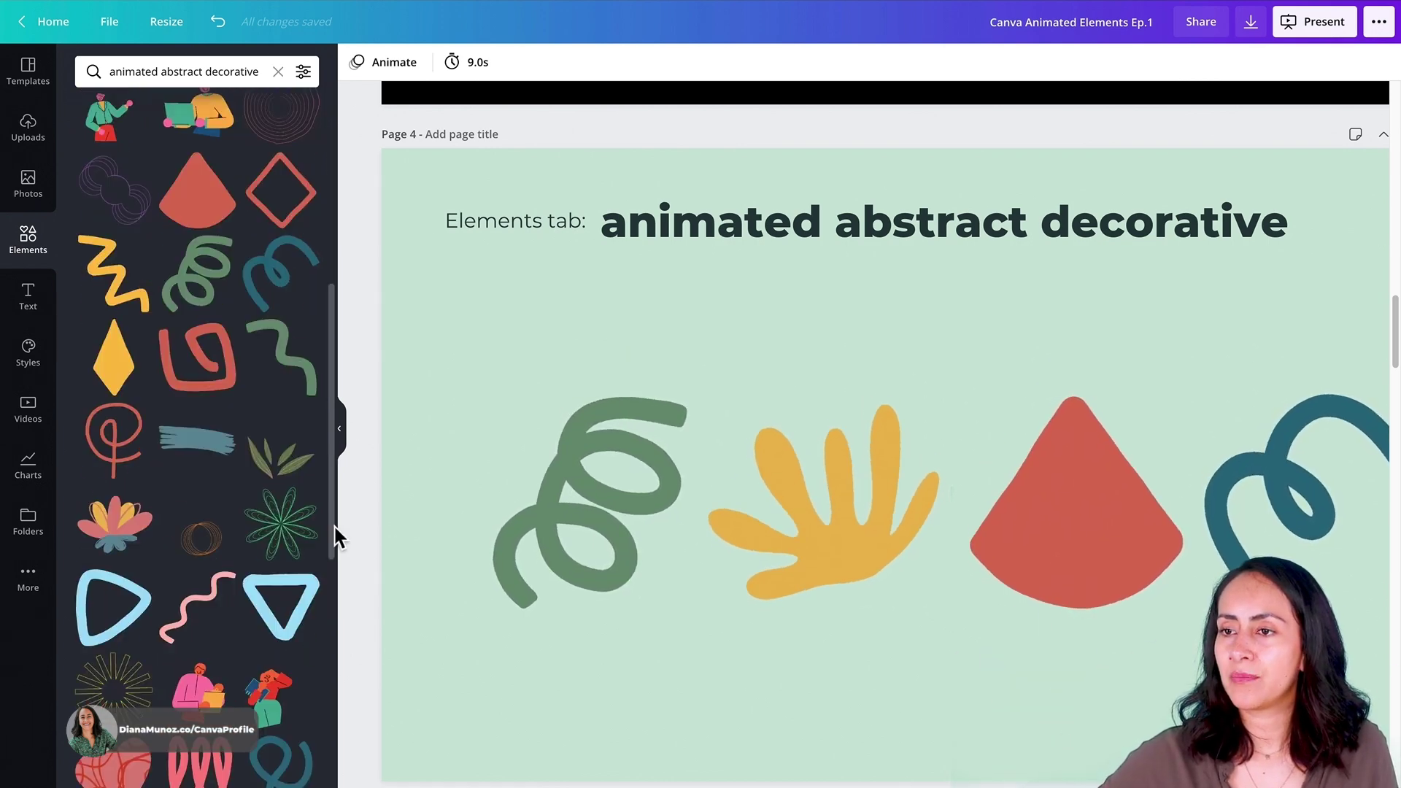
scroll(339, 567, "down", 2)
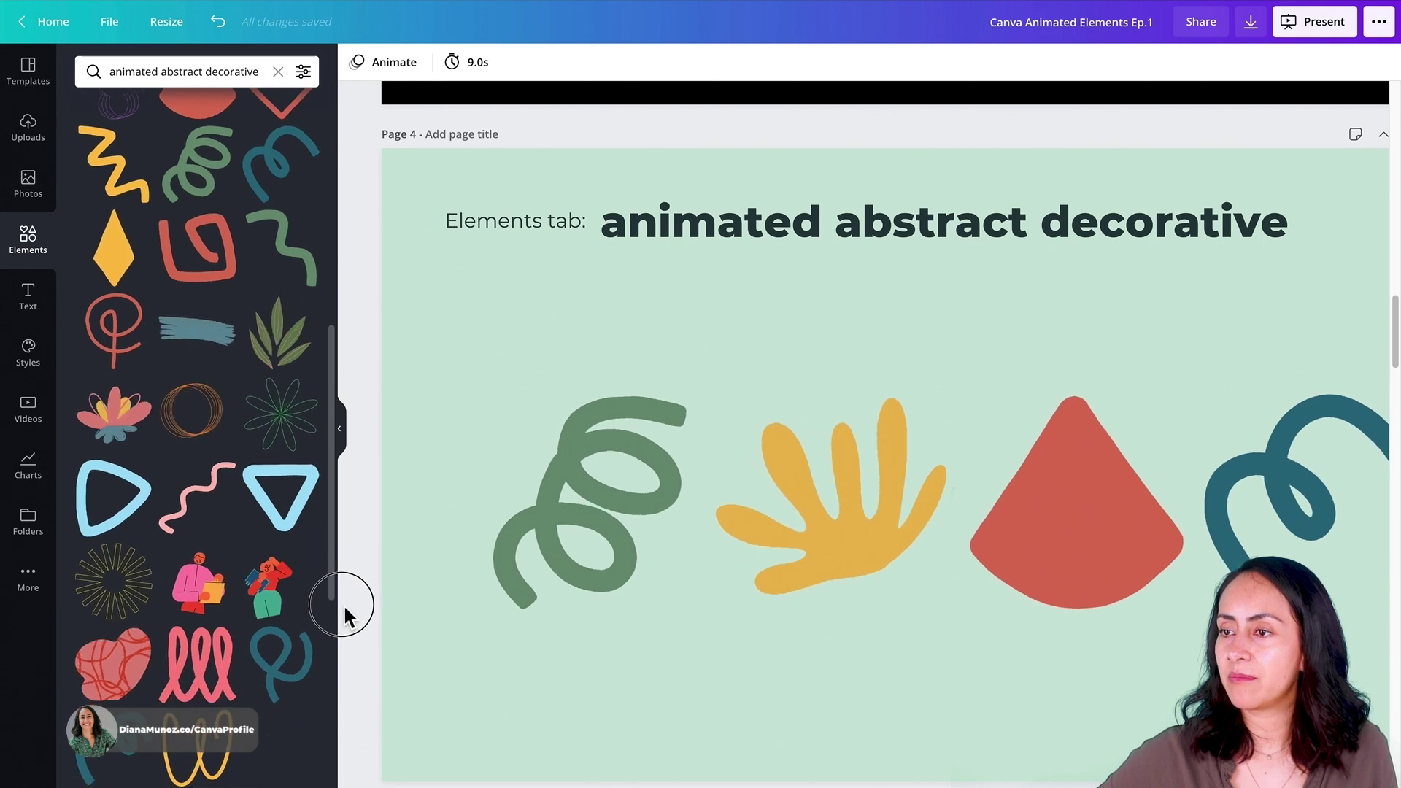
scroll(344, 641, "down", 3)
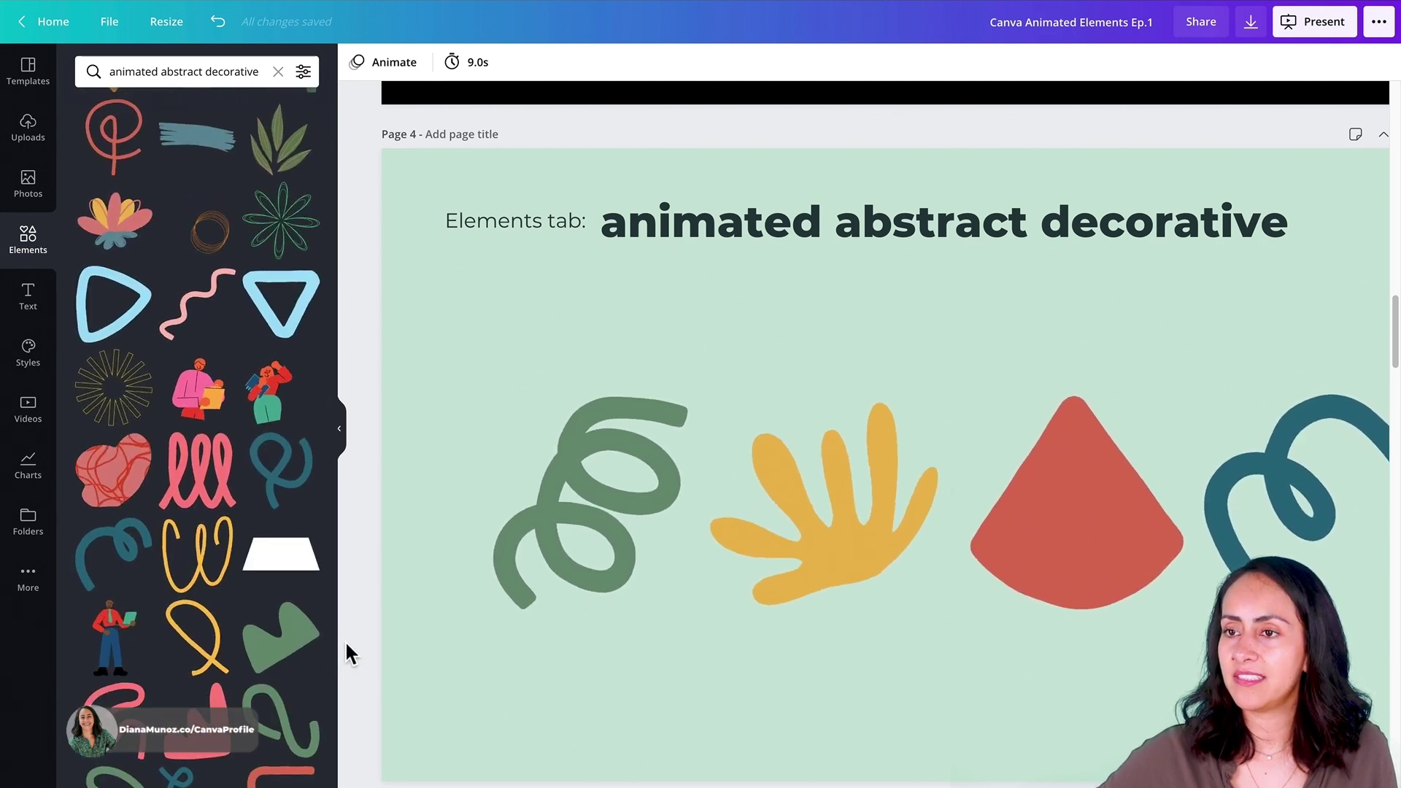
scroll(344, 640, "up", 5)
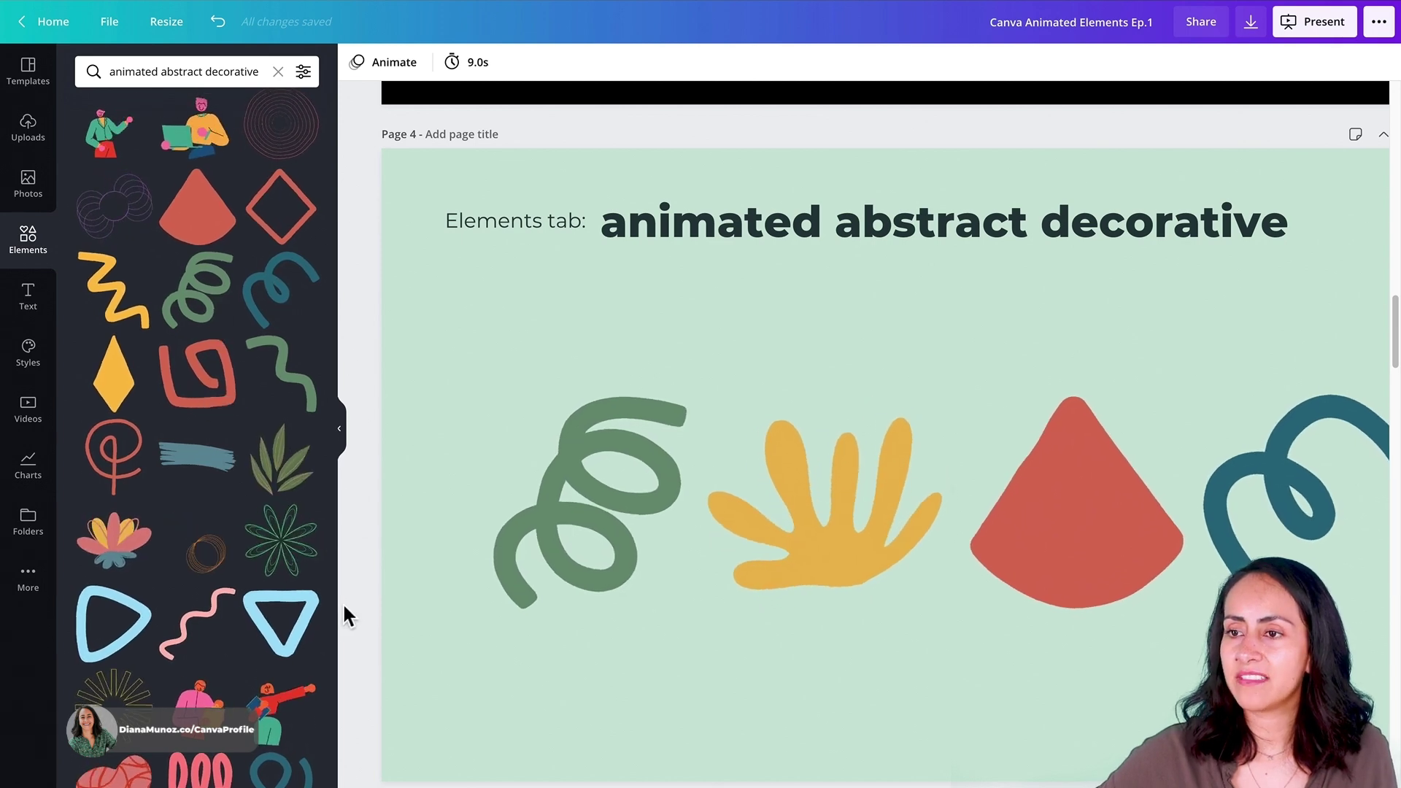
scroll(204, 569, "down", 1)
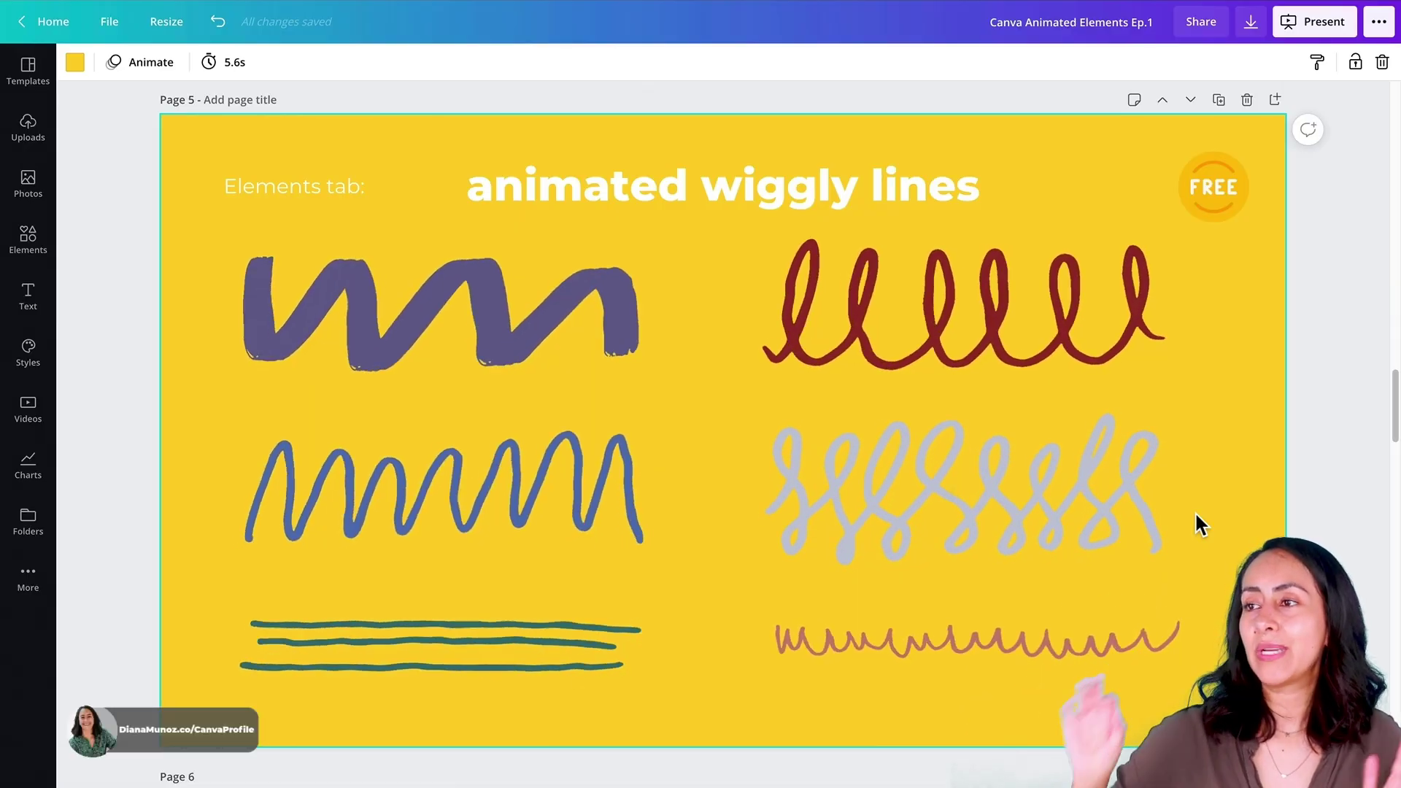
Search the elements library for "animated wiggly lines" and browse past the product illustrations to the wiggly line graphics
left_click(32, 261)
left_click(149, 75)
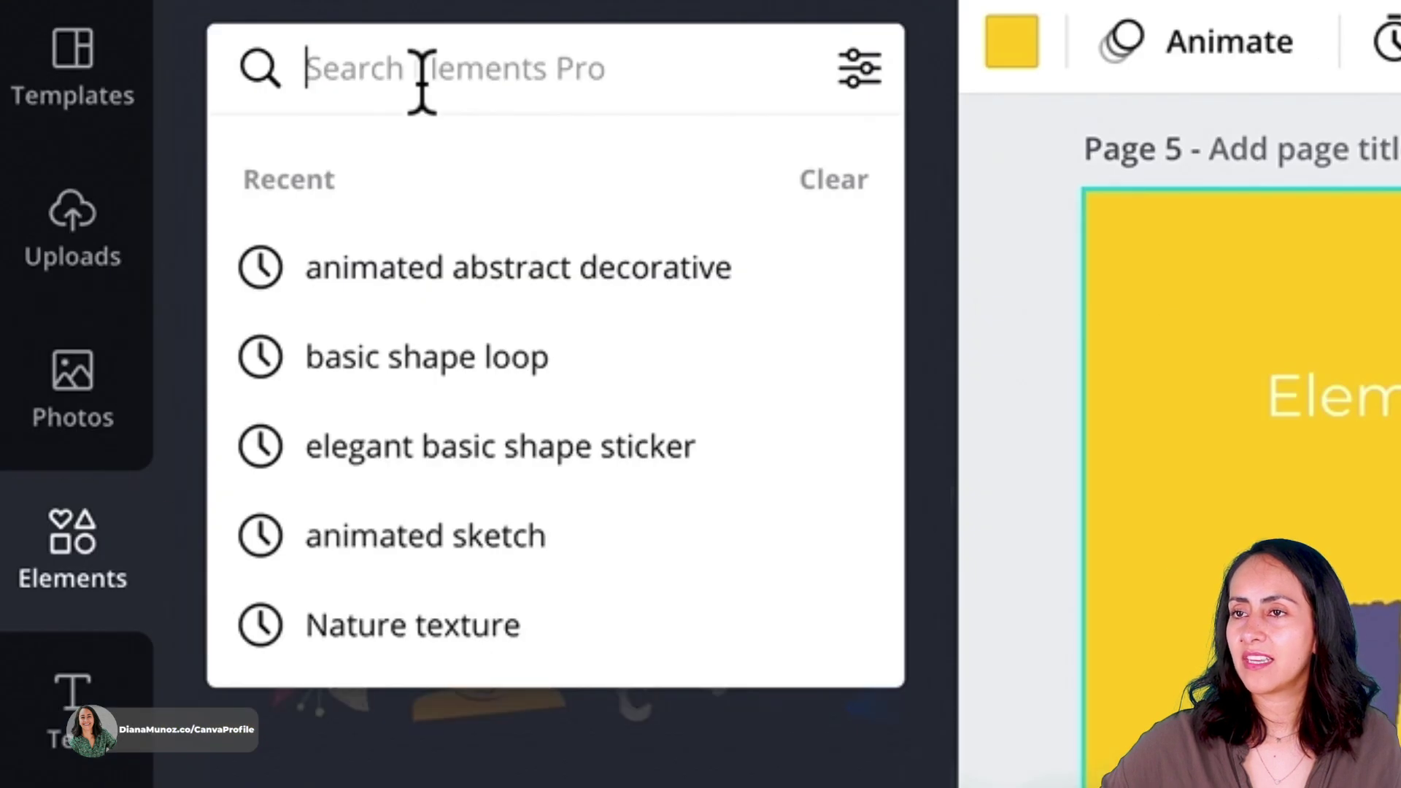
type("animated wiggly lines")
key("Return")
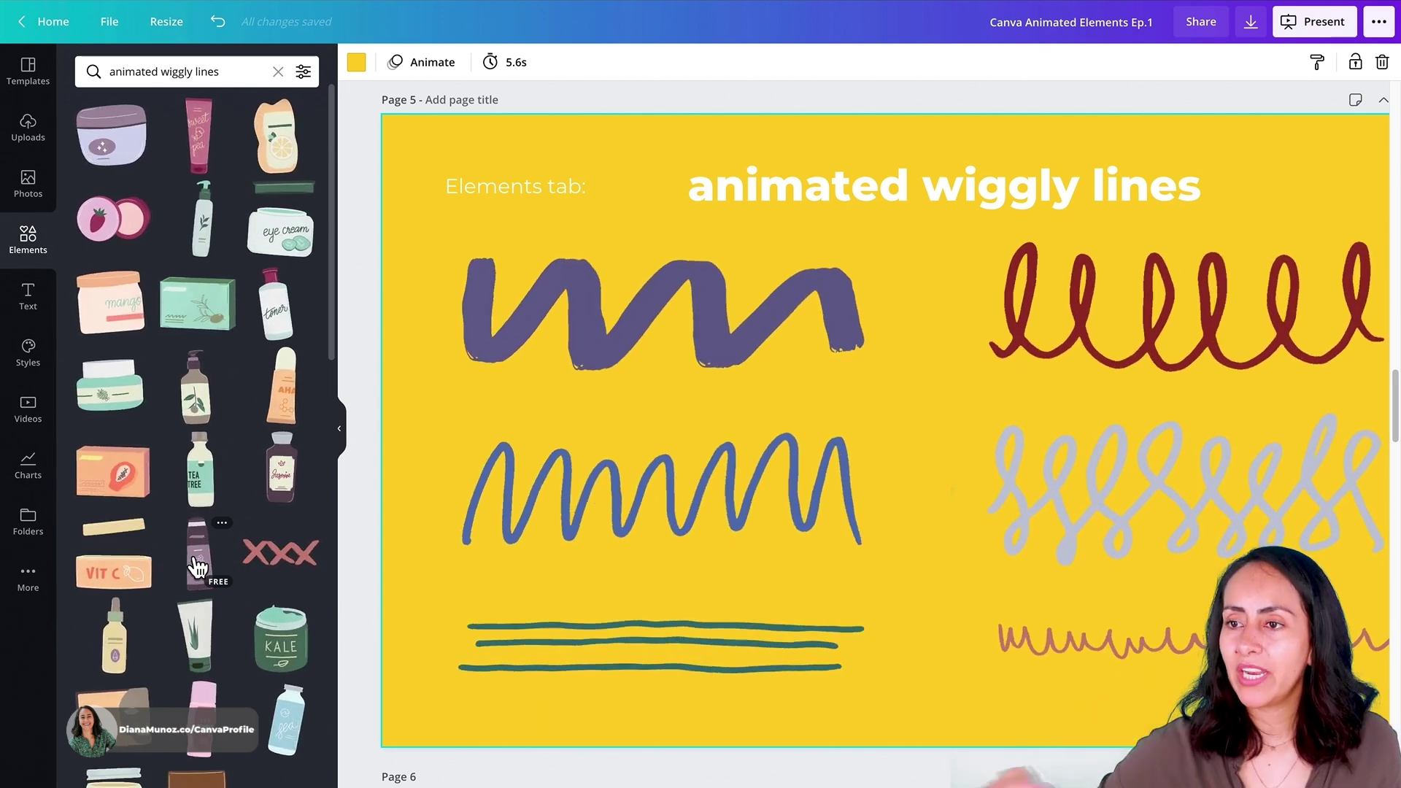
scroll(197, 566, "down", 3)
scroll(197, 565, "down", 5)
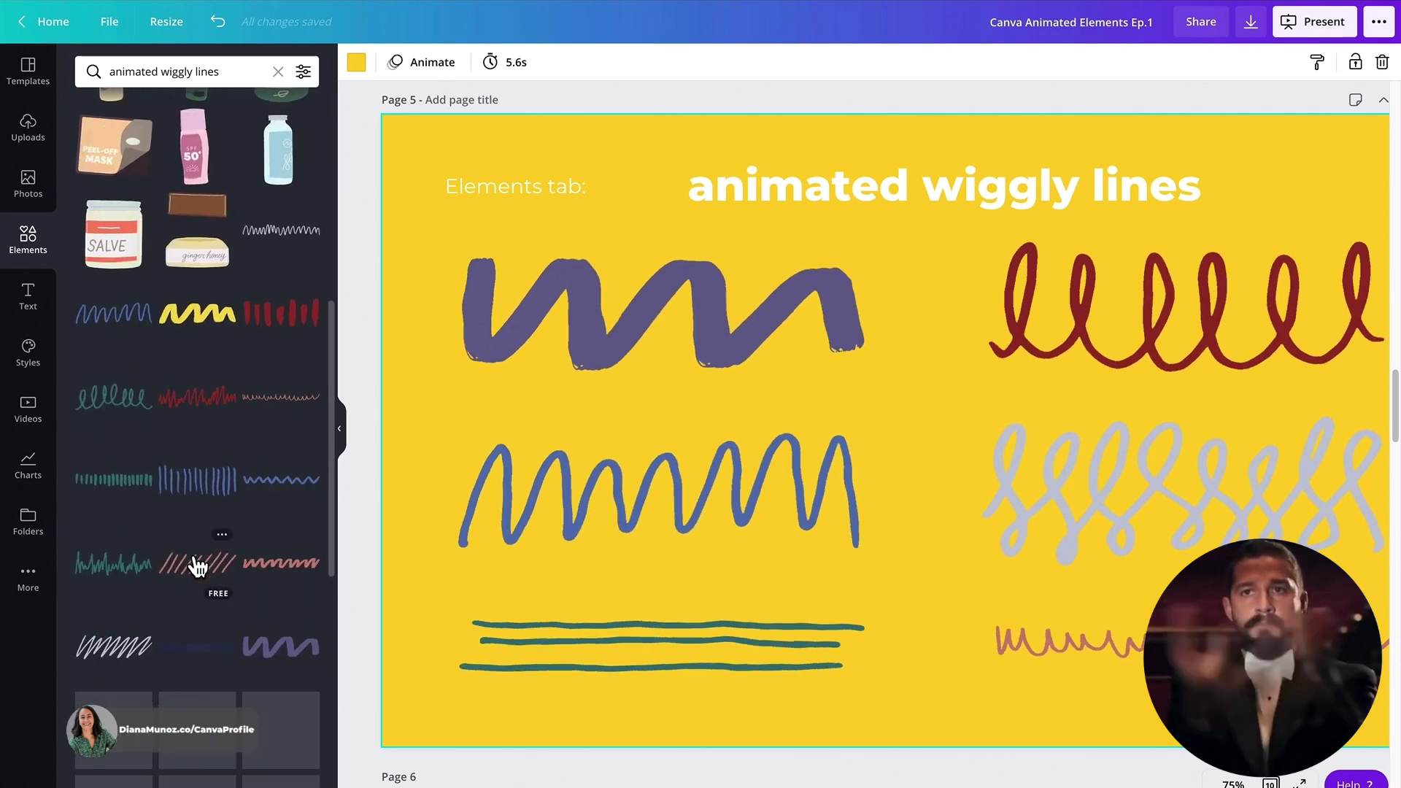
scroll(197, 565, "down", 1)
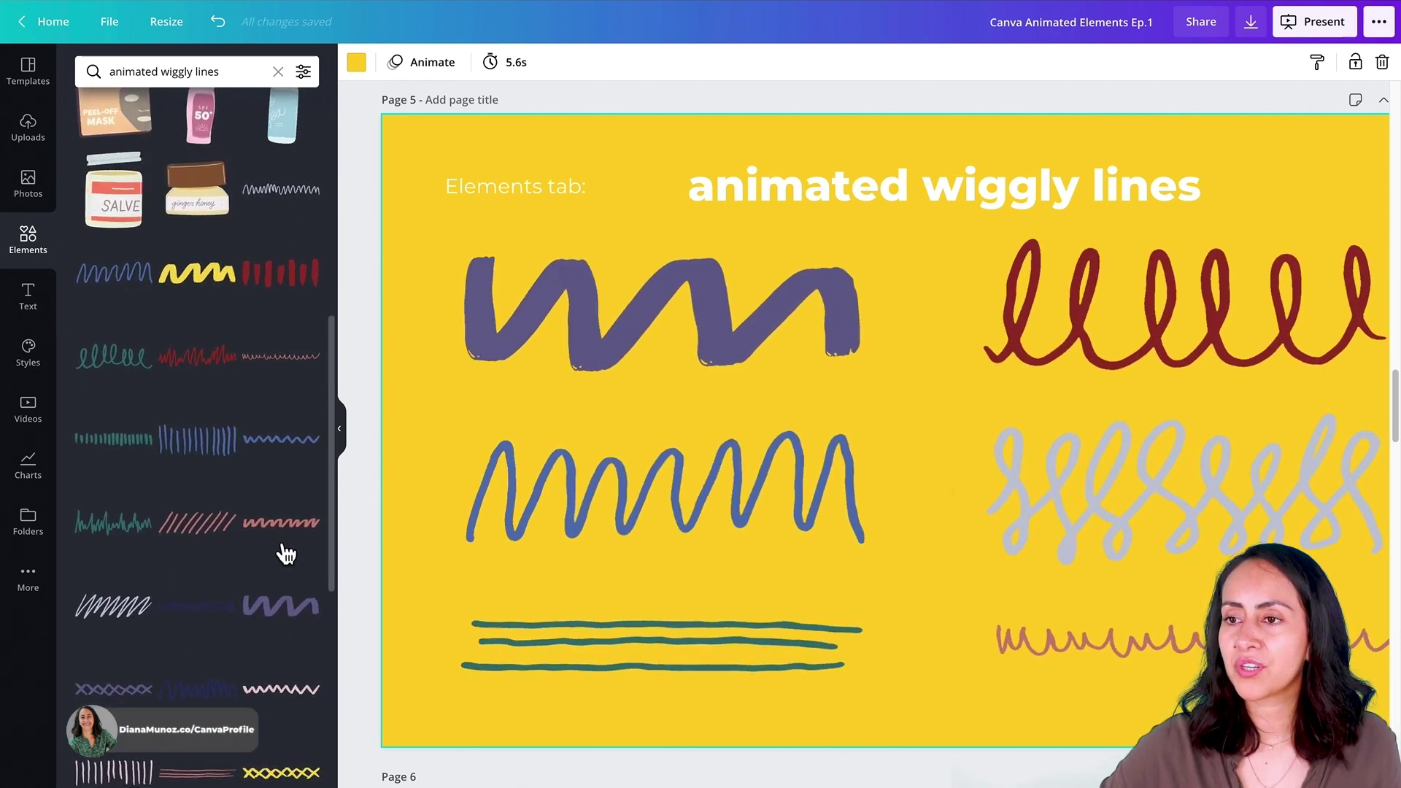
scroll(286, 554, "down", 1)
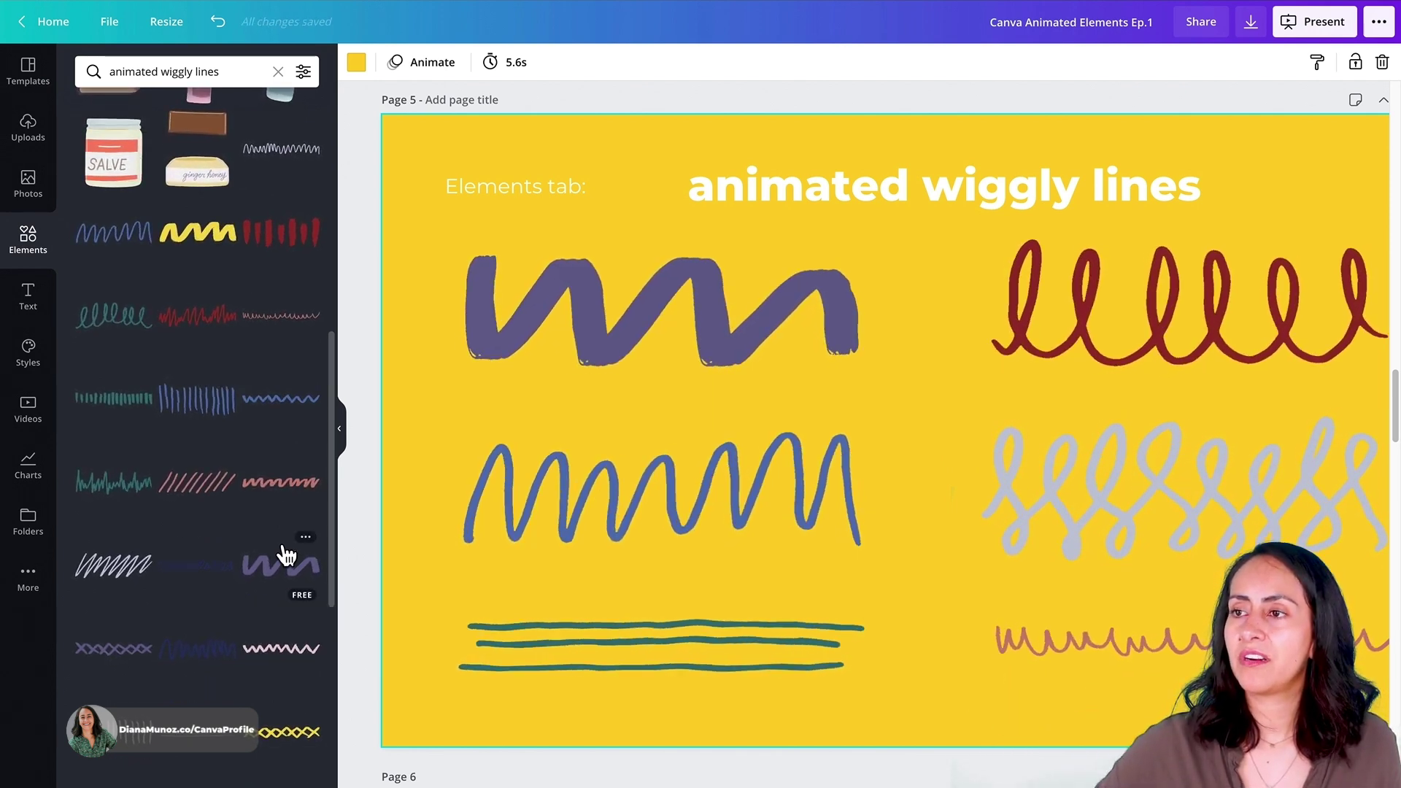
scroll(286, 555, "down", 1)
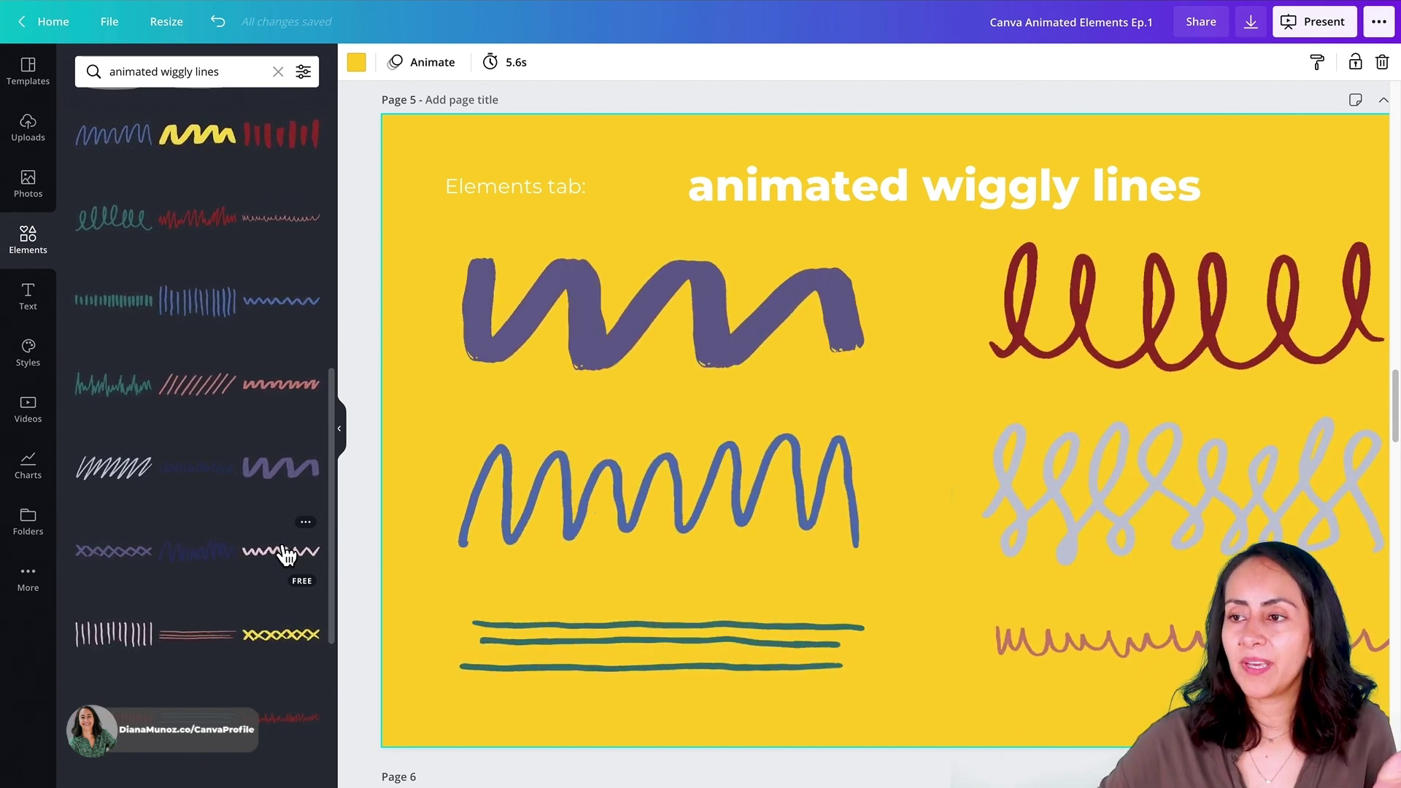
scroll(286, 554, "down", 3)
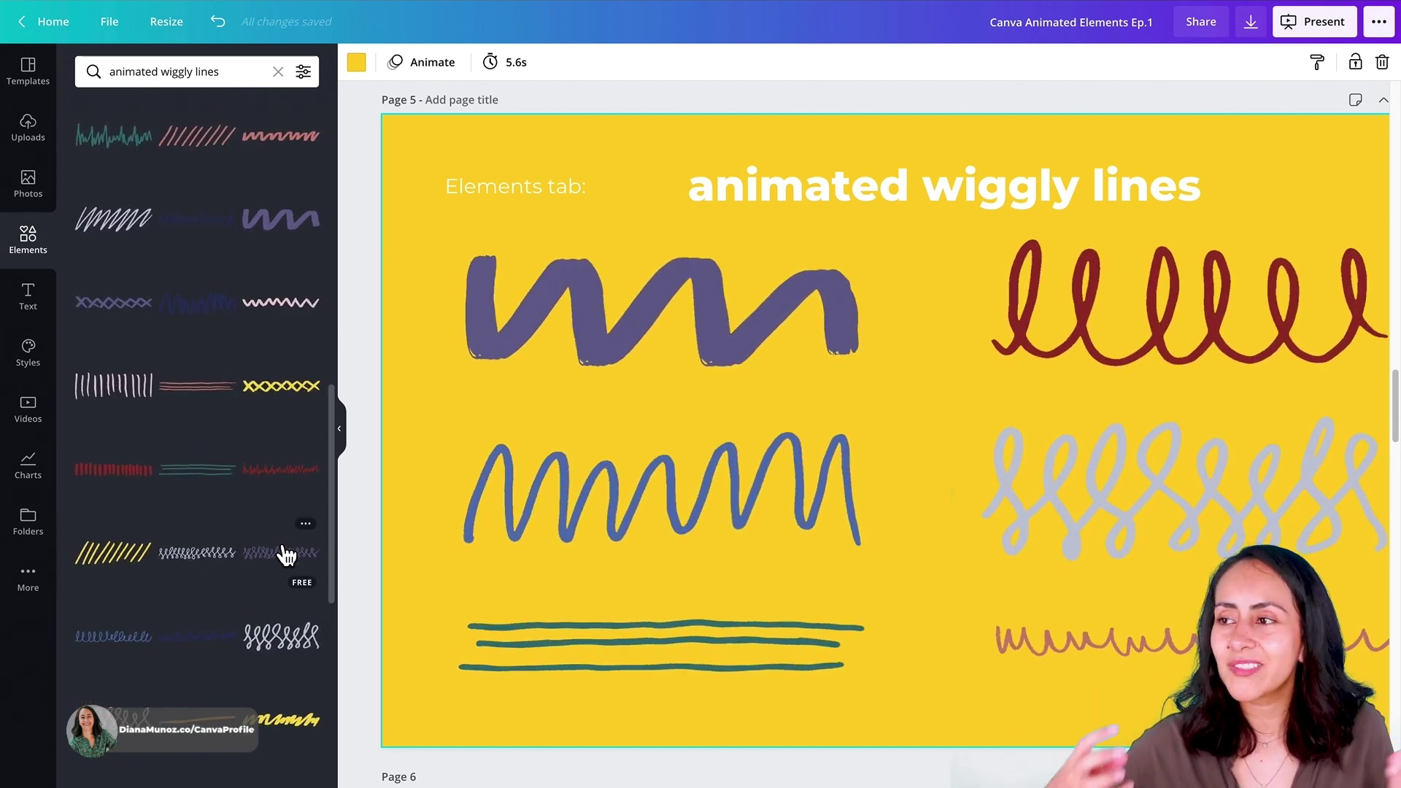
scroll(286, 555, "down", 1)
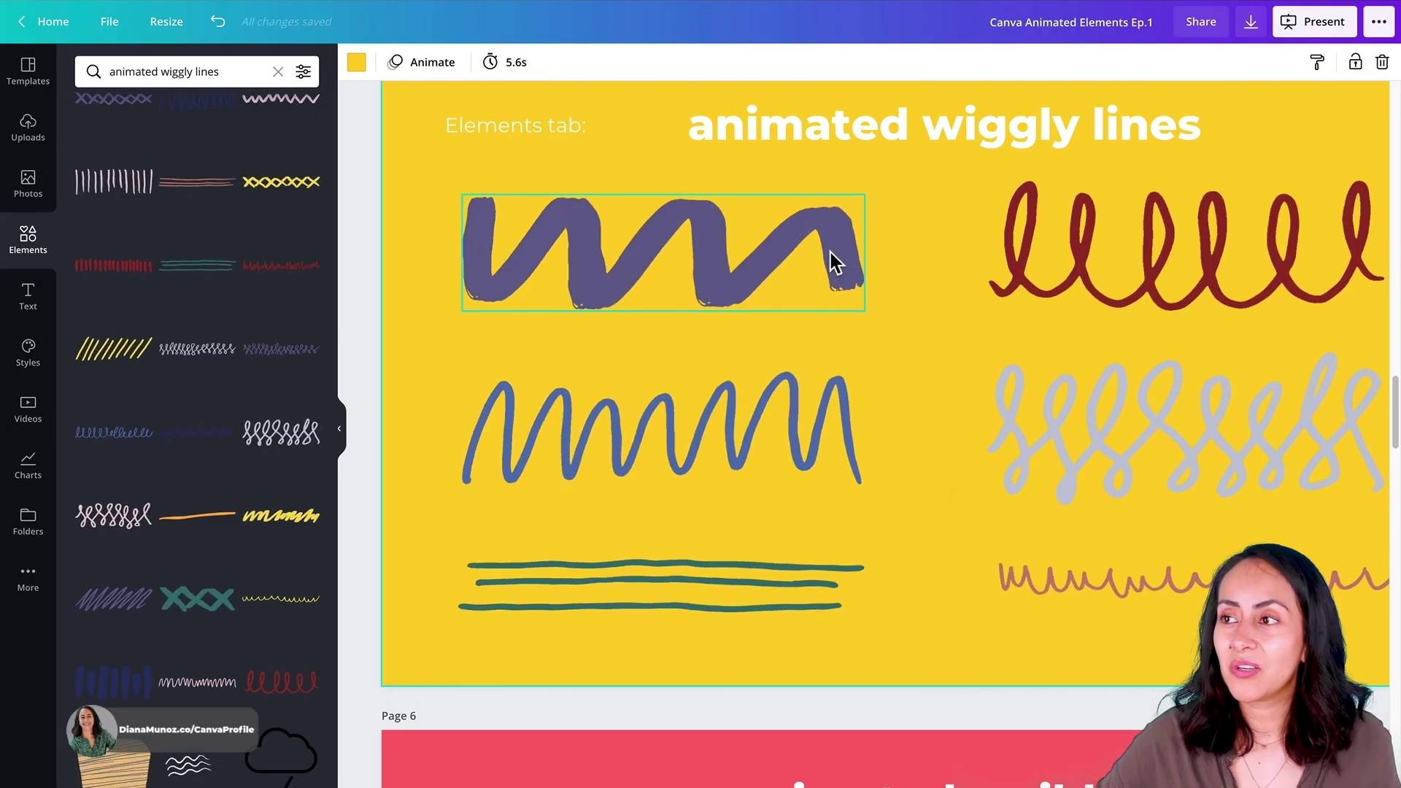
Adjust the thick purple wiggly line's transparency on page 5, trying 16 and 100 before reducing it again
left_click(832, 256)
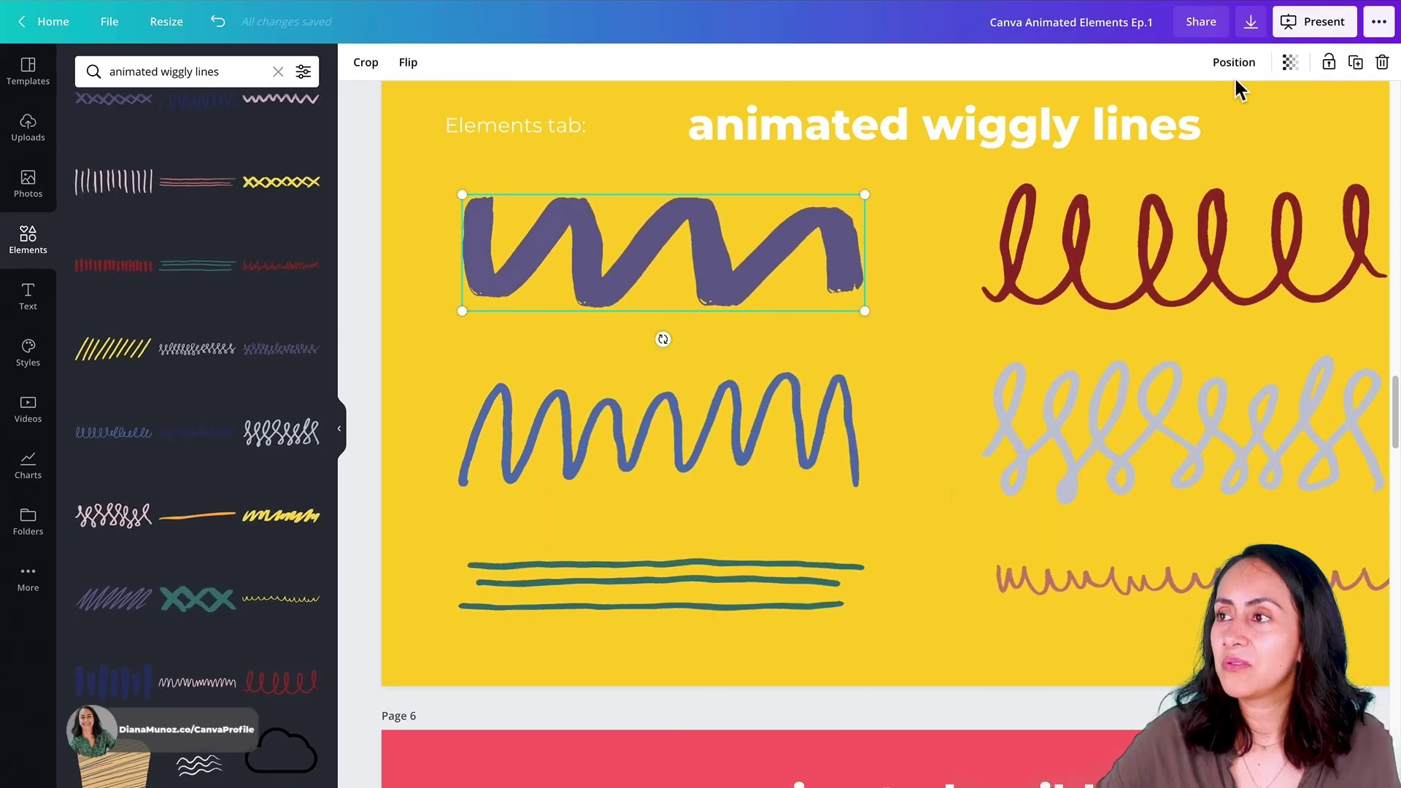
left_click(1290, 62)
left_click_drag(1248, 116, 1157, 121)
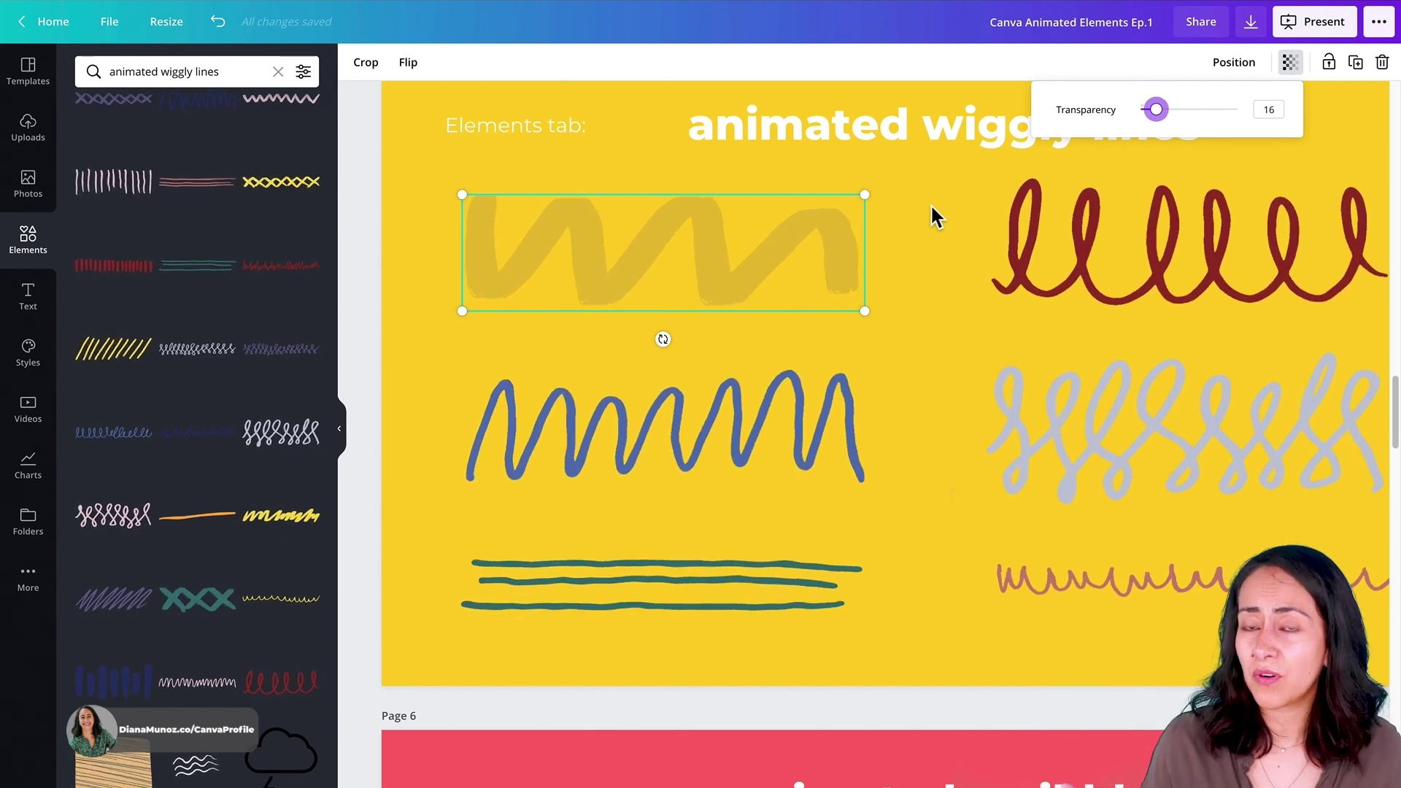
left_click_drag(1161, 123, 1254, 125)
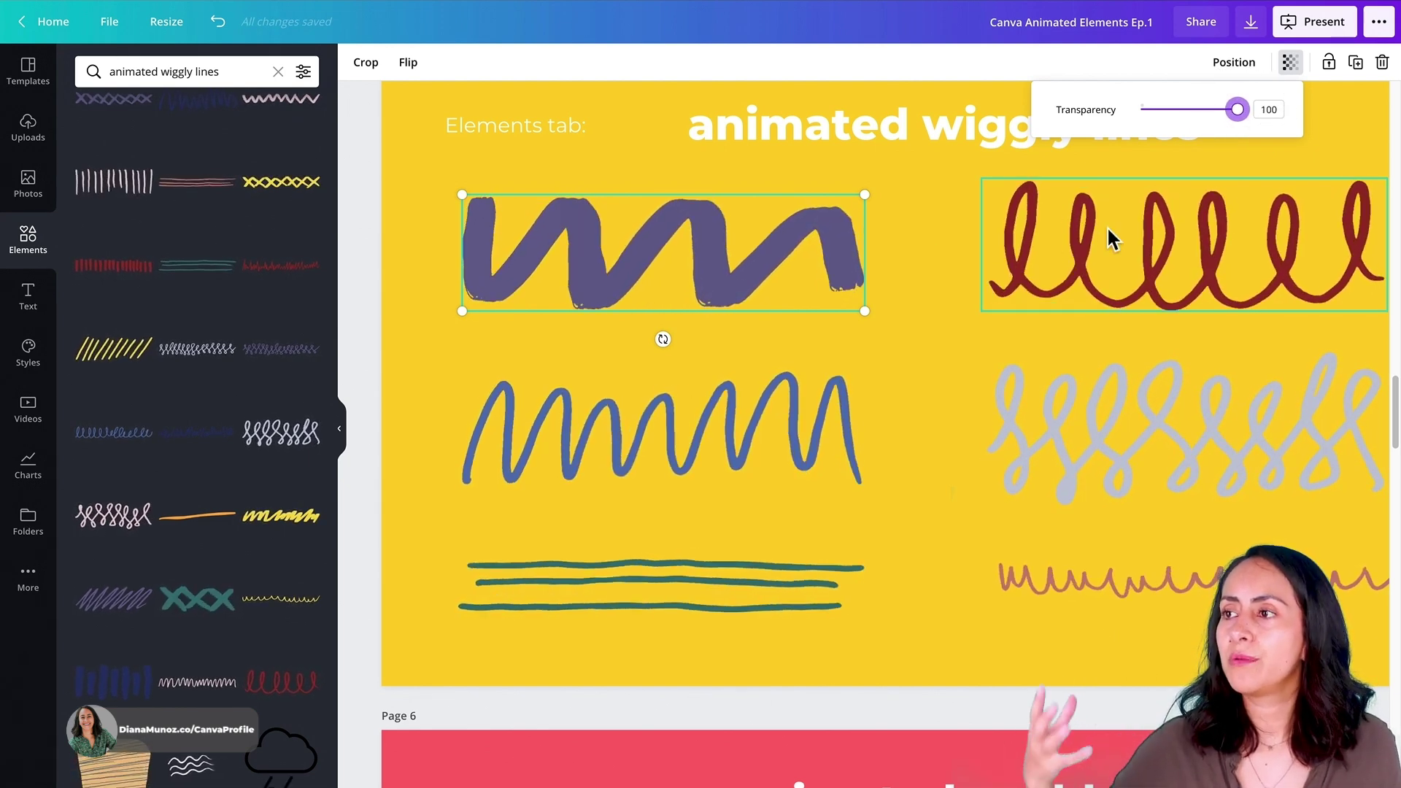
left_click_drag(1236, 111, 1173, 117)
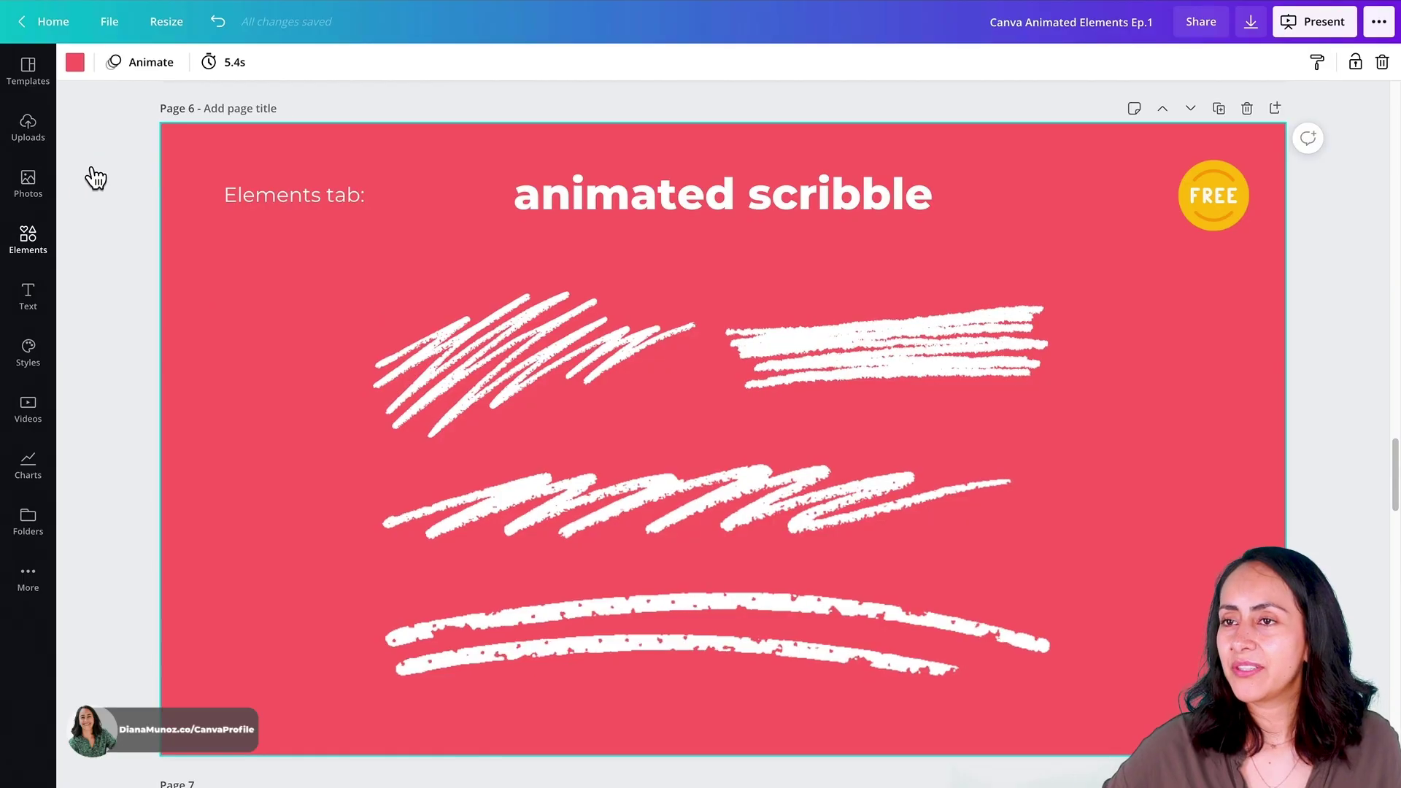
Search the elements library for "animated scribble"
left_click(33, 255)
left_click(197, 70)
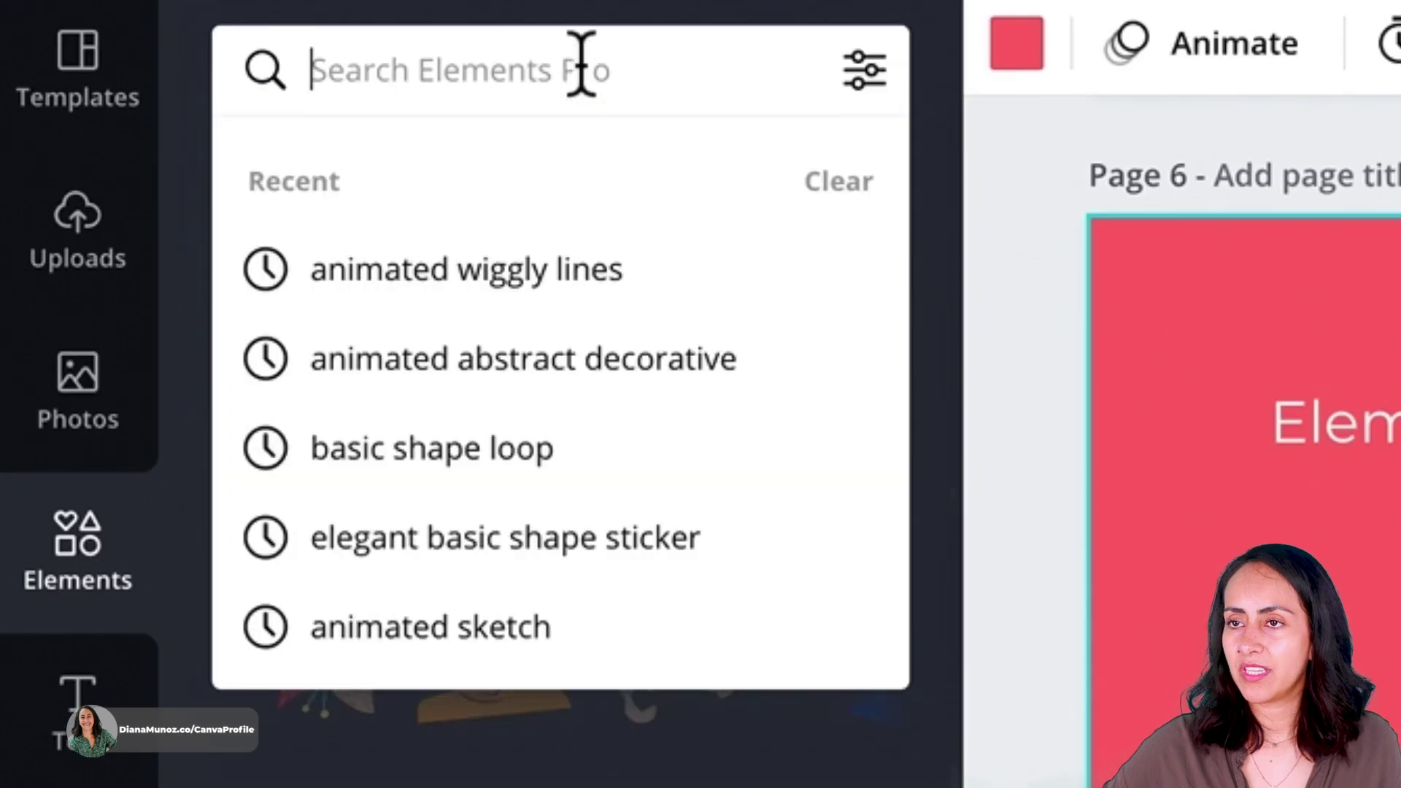
type("animated scribble")
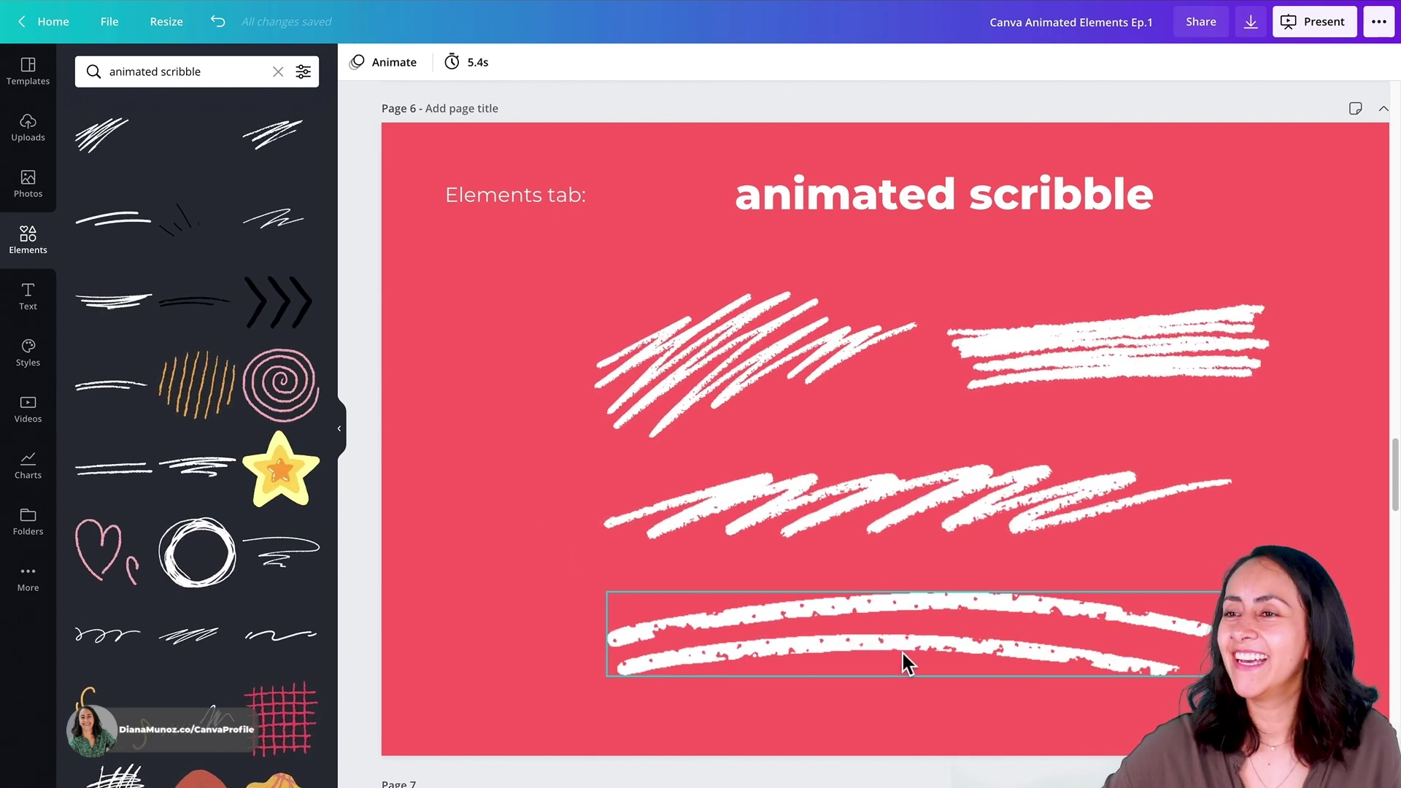
Scale the double-line scribble on page 6 to about 300 × 38 and place it as an underline beneath the word "scribble"
left_click(1139, 628)
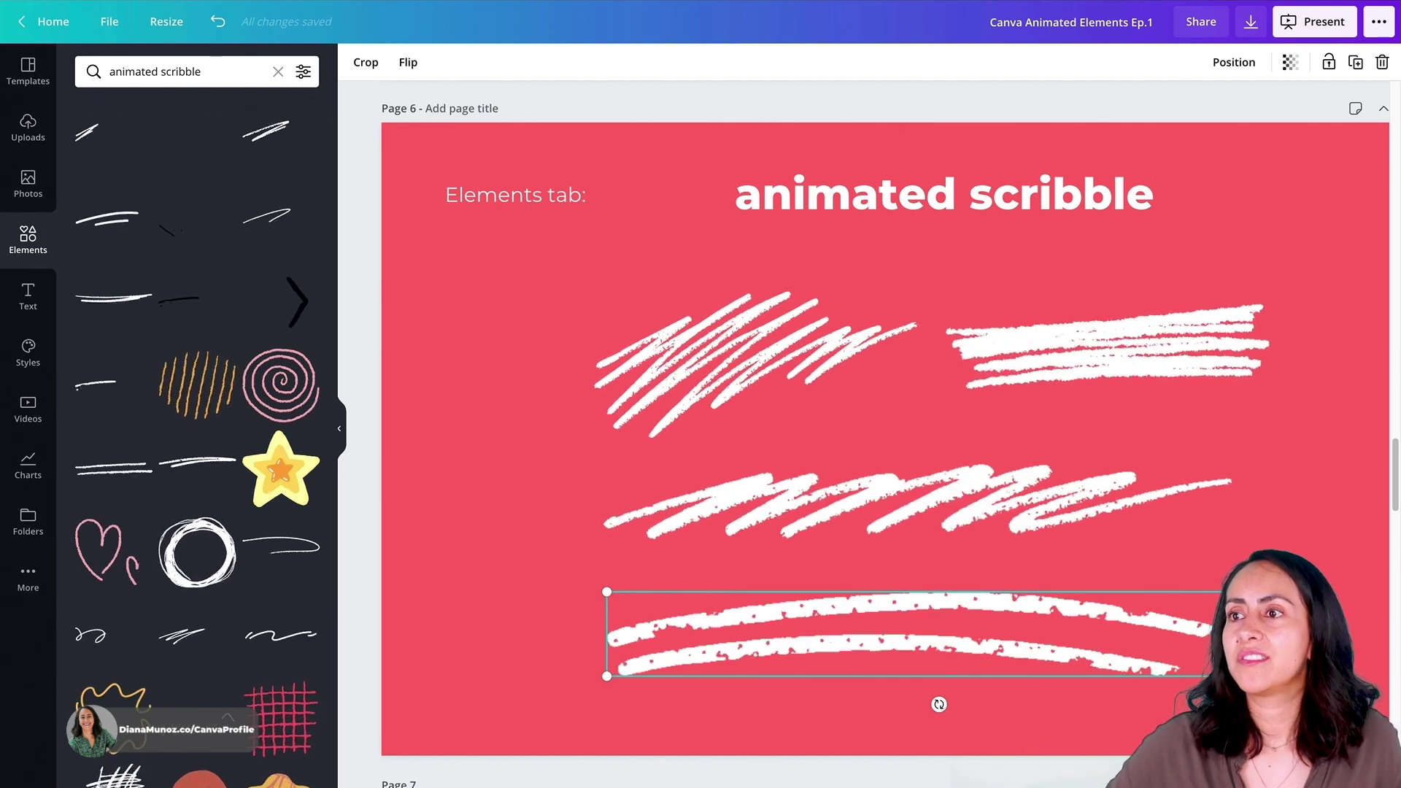
mouse_move(1227, 677)
left_mouse_down()
mouse_move(691, 584)
mouse_move(730, 603)
left_mouse_up()
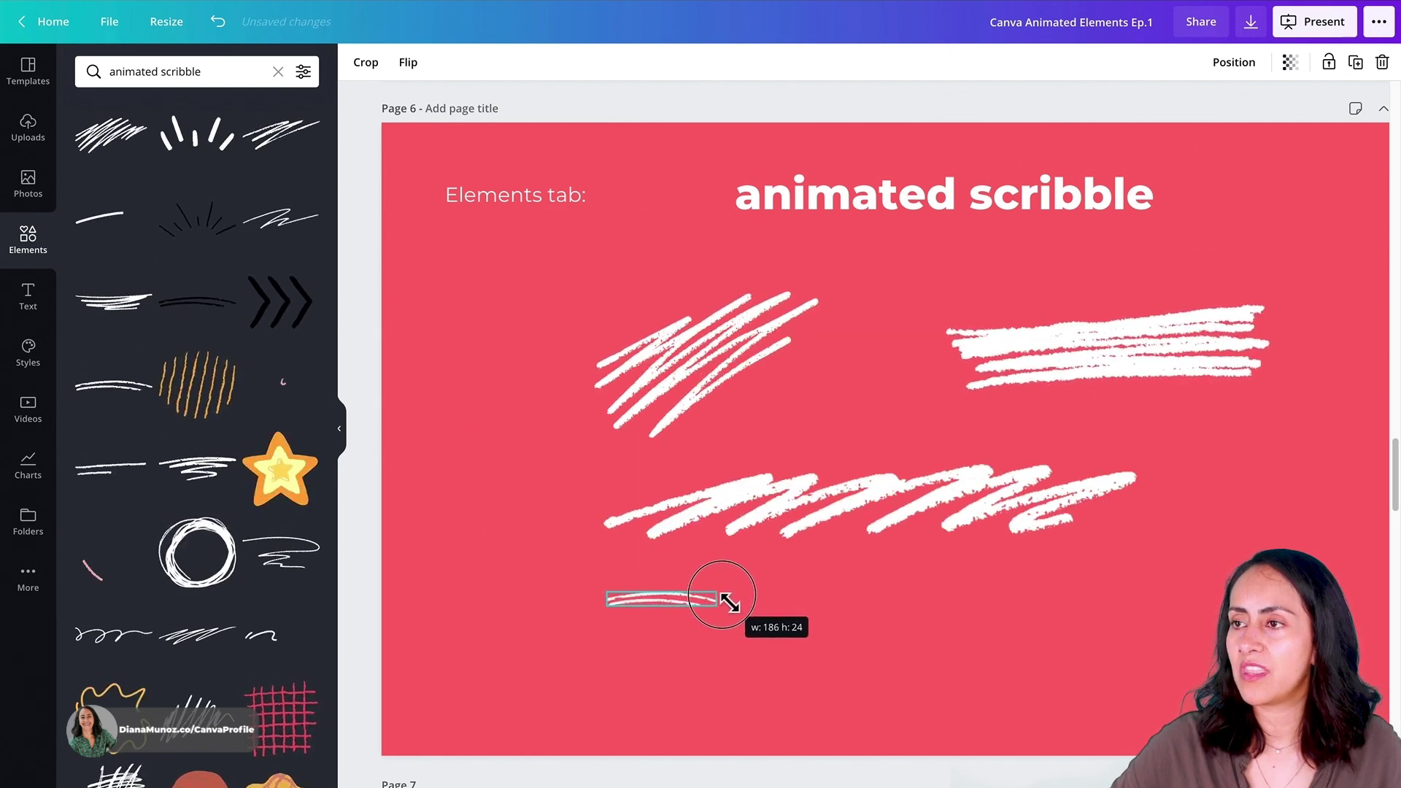
left_click_drag(810, 517, 1051, 264)
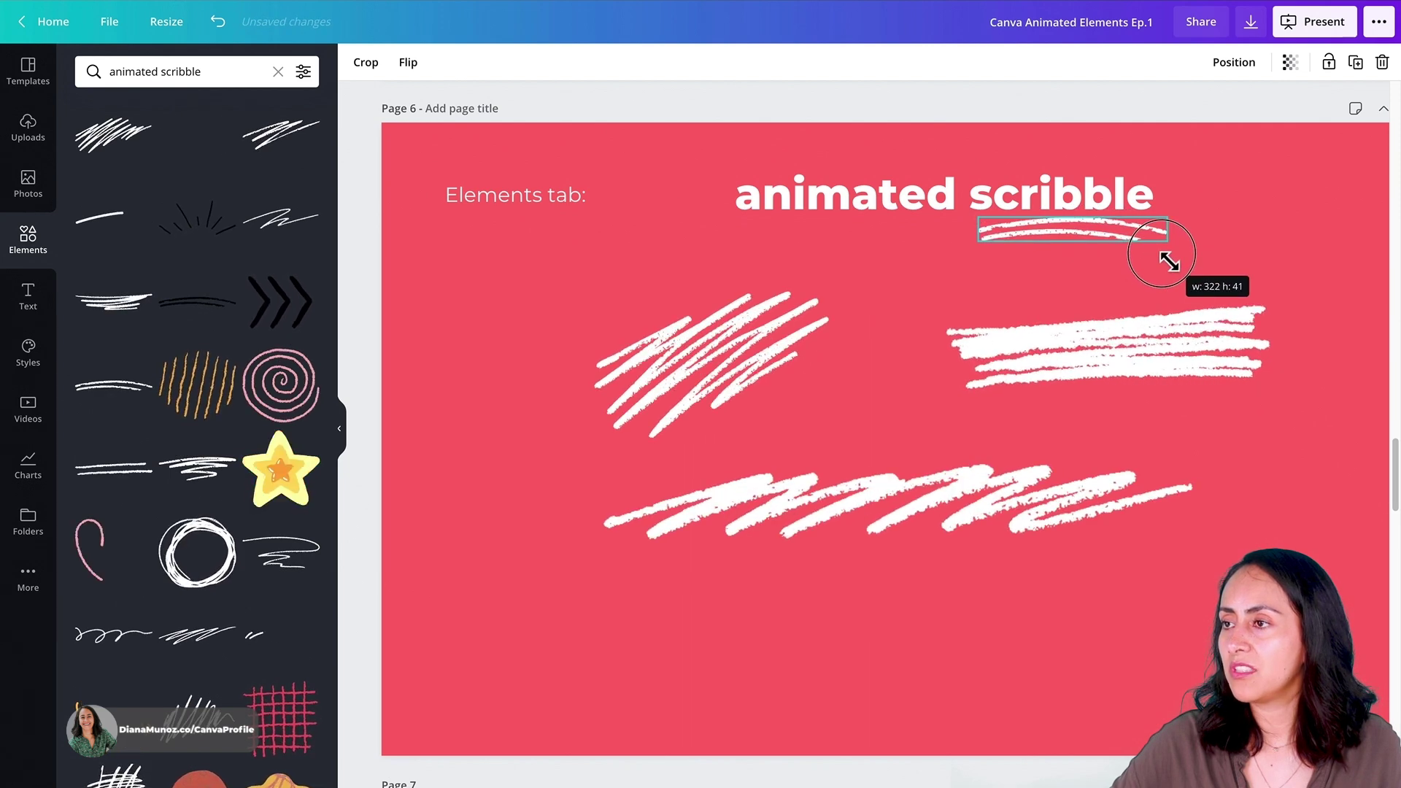
left_click_drag(1169, 261, 1158, 259)
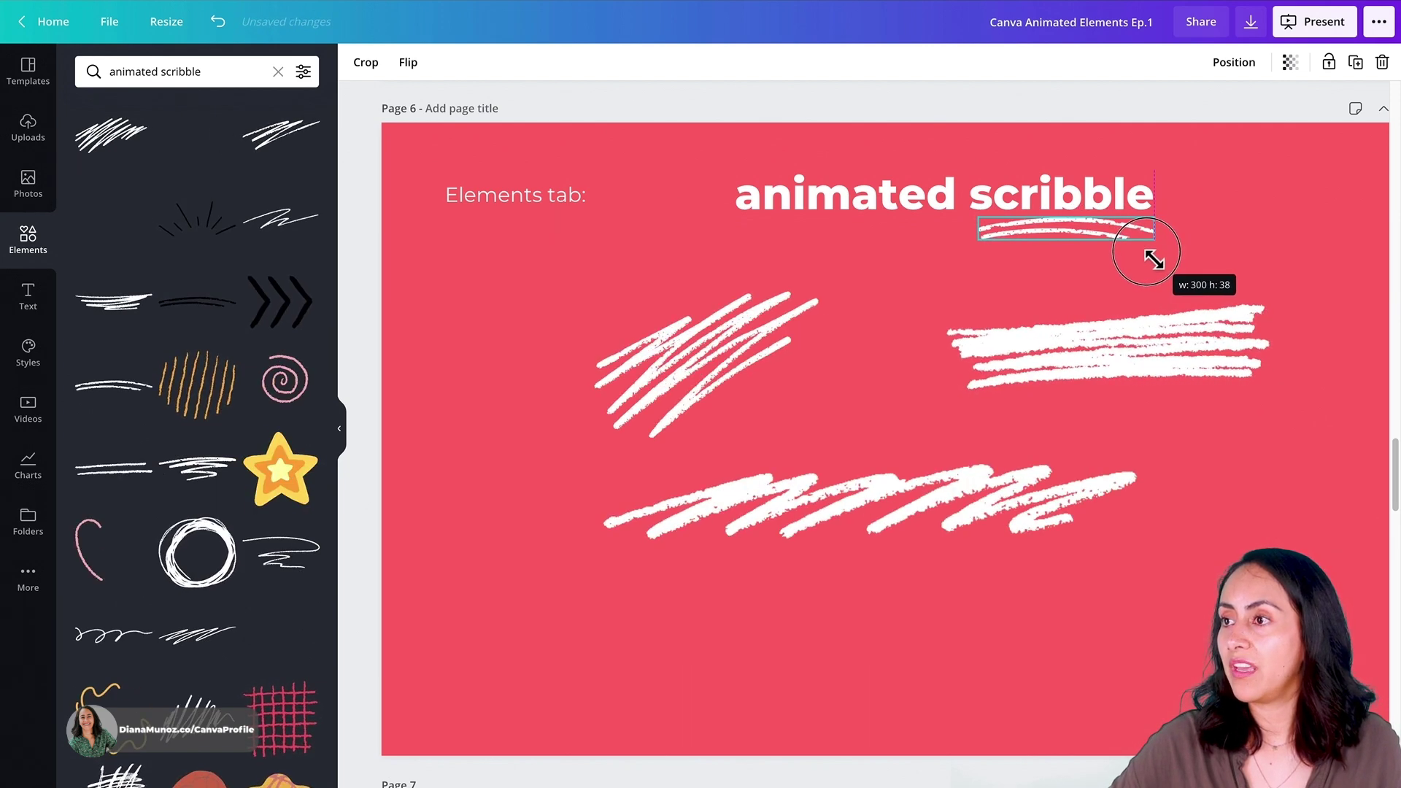
left_click(1210, 248)
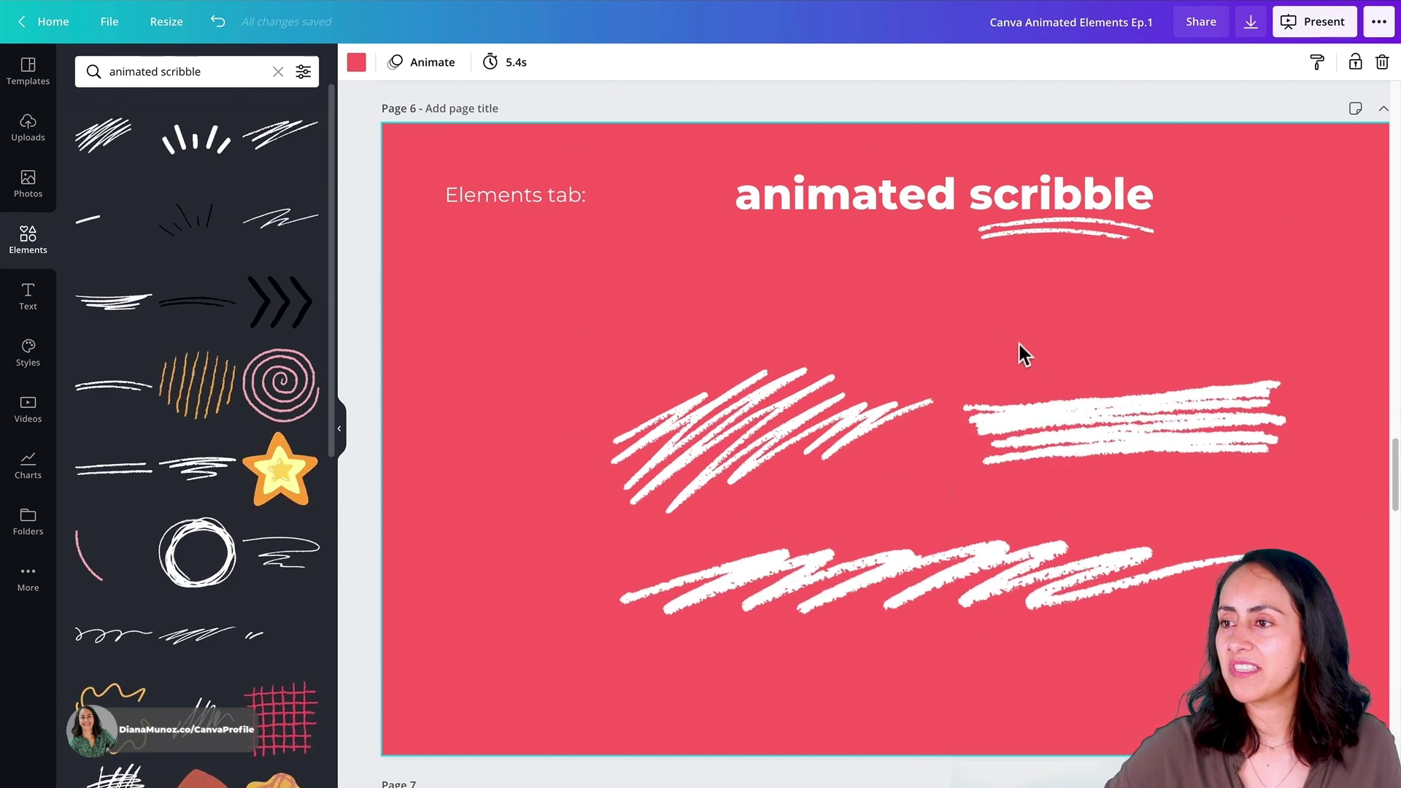
Replace the diagonal scribble on page 6 with the white scribbled circle, scaled down and placed around the "Elements tab:" text
left_click(791, 428)
key("Delete")
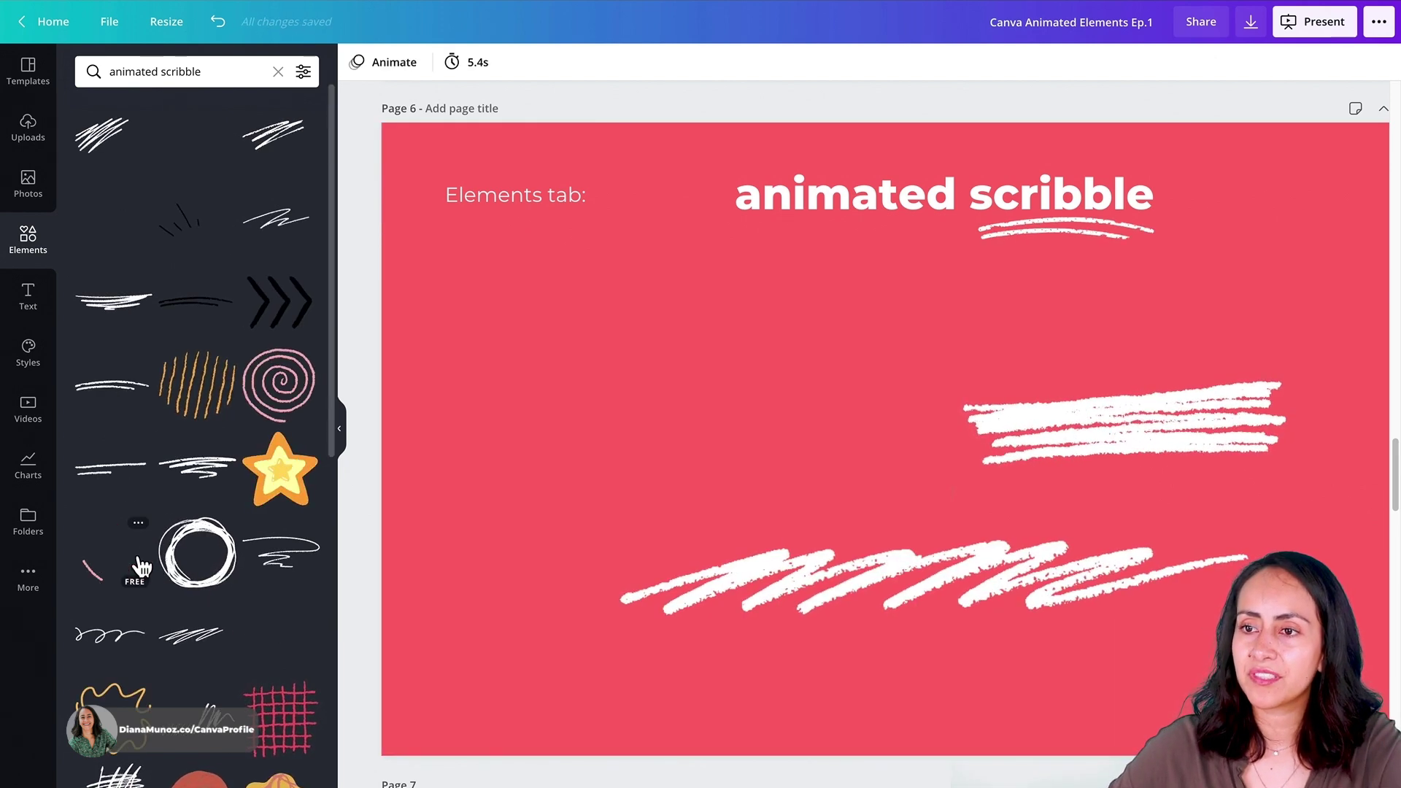
left_click(141, 566)
left_click_drag(1239, 692, 739, 438)
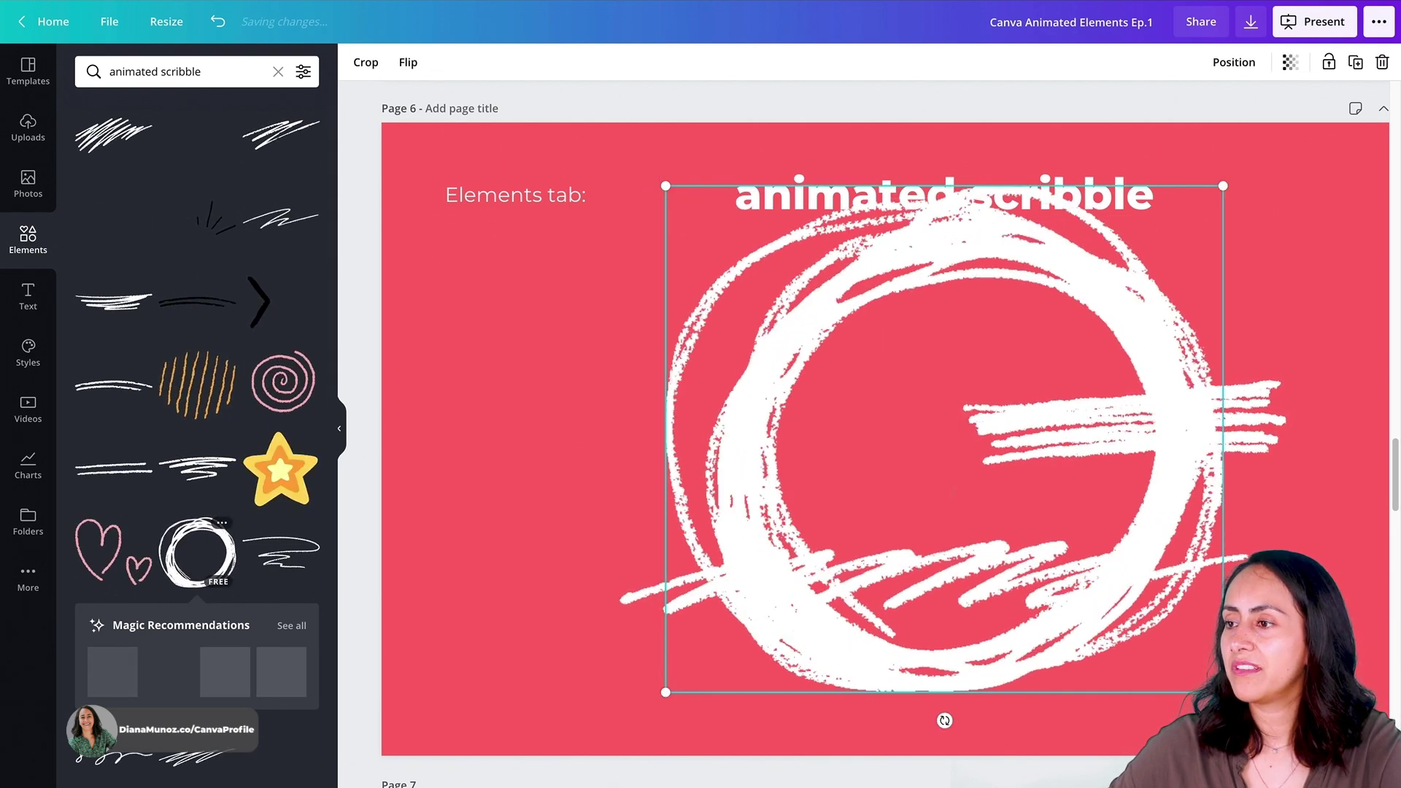
left_click_drag(999, 553, 873, 431)
mouse_move(820, 376)
left_mouse_down()
mouse_move(573, 309)
mouse_move(557, 284)
left_mouse_up()
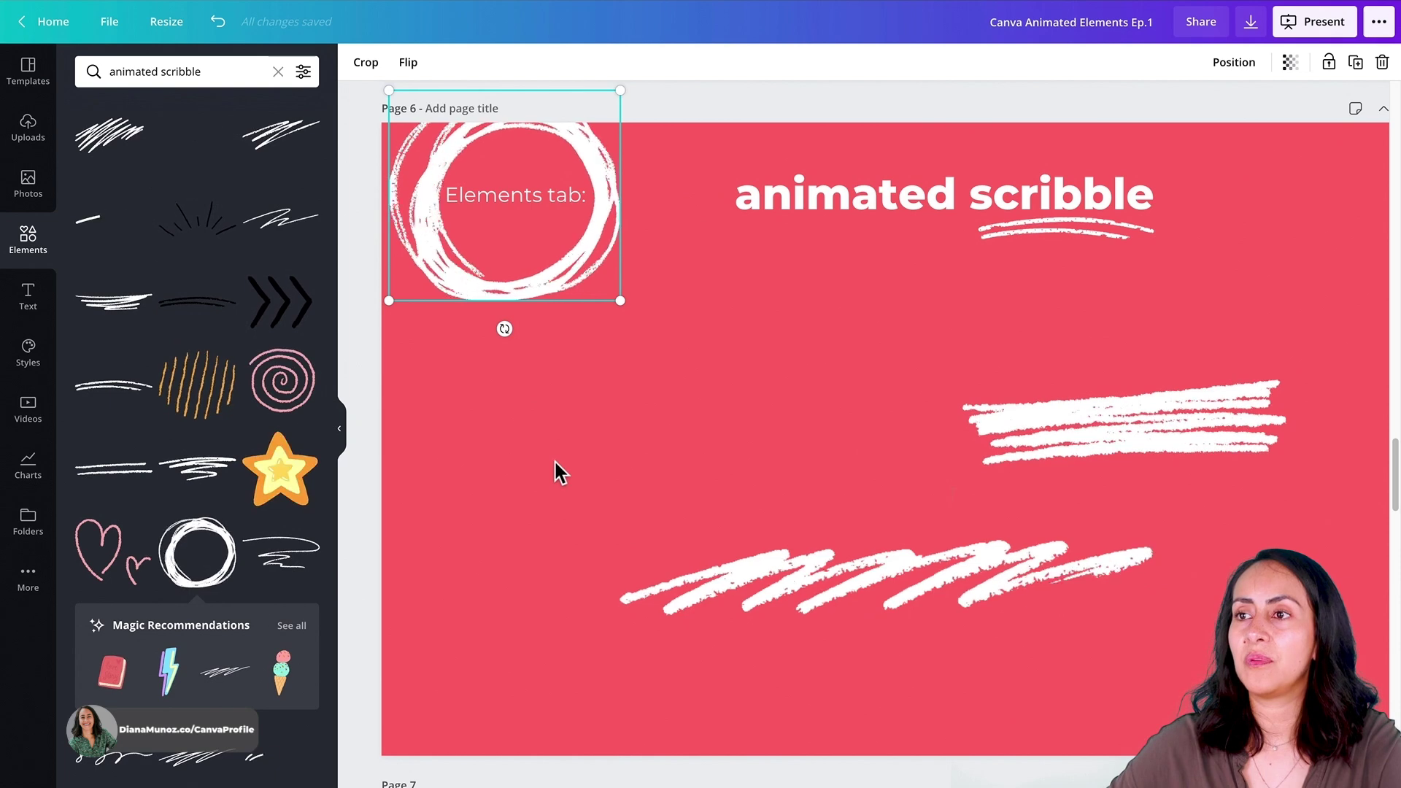
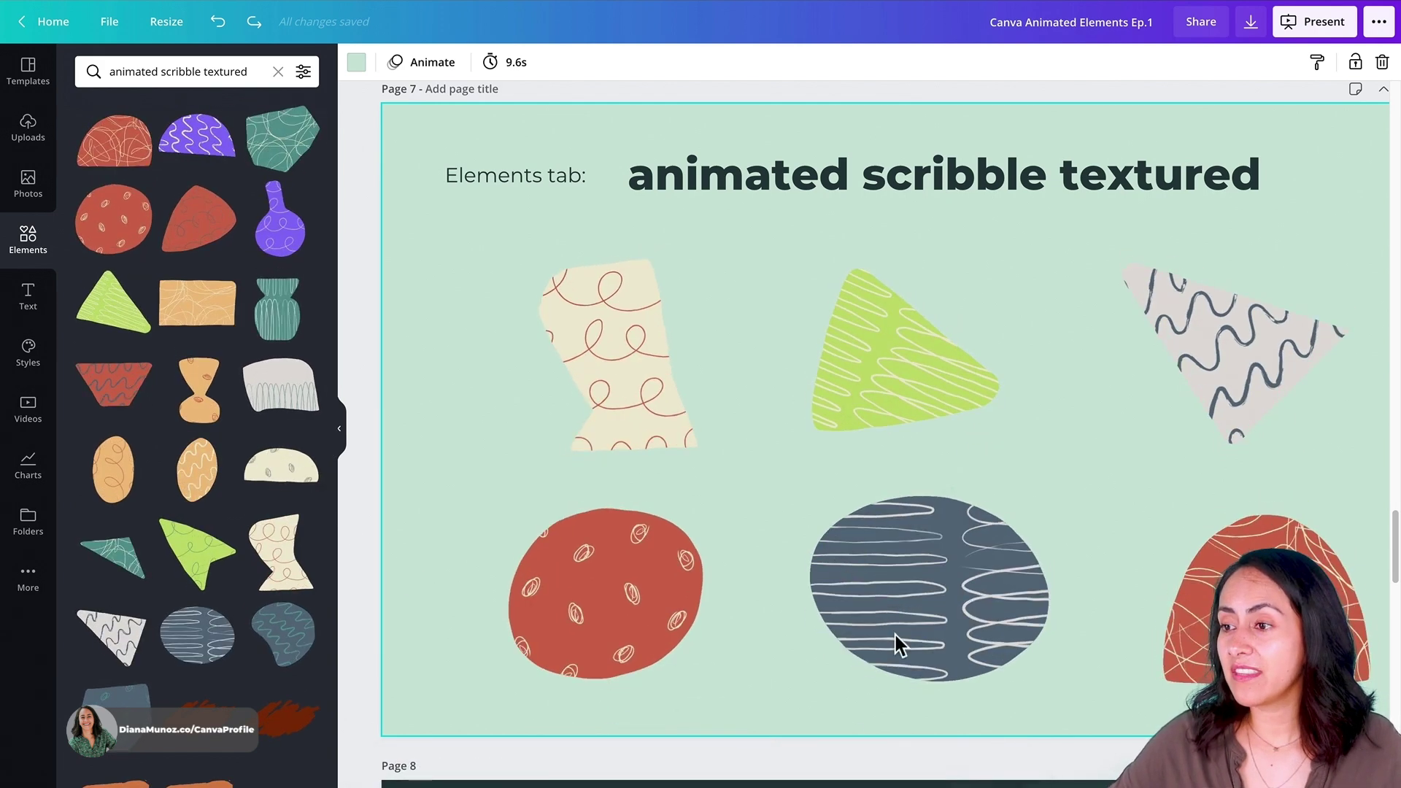
Move the red dome shape into page 7's lower-right corner so it partly overhangs the page edge
scroll(869, 420, "right", 3)
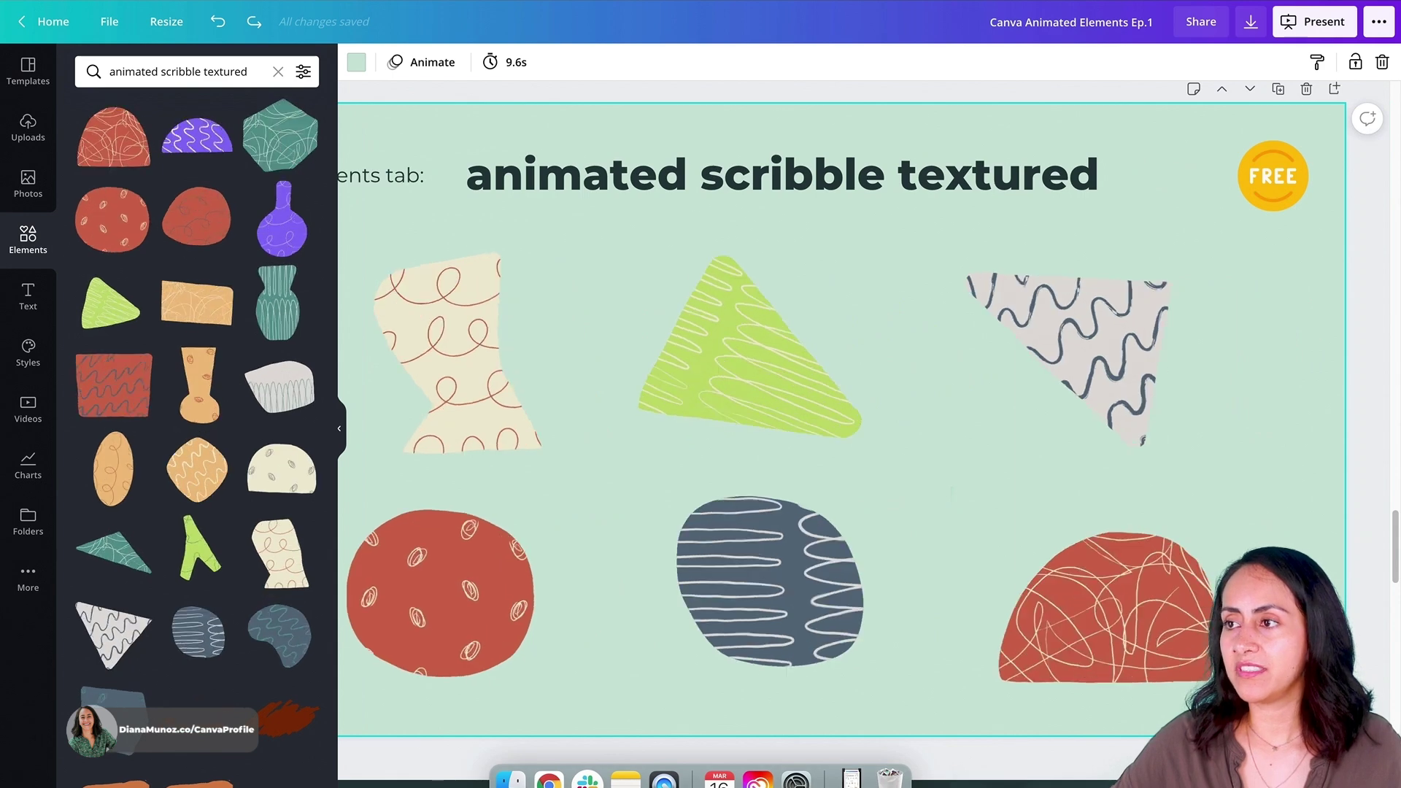
left_click(1192, 625)
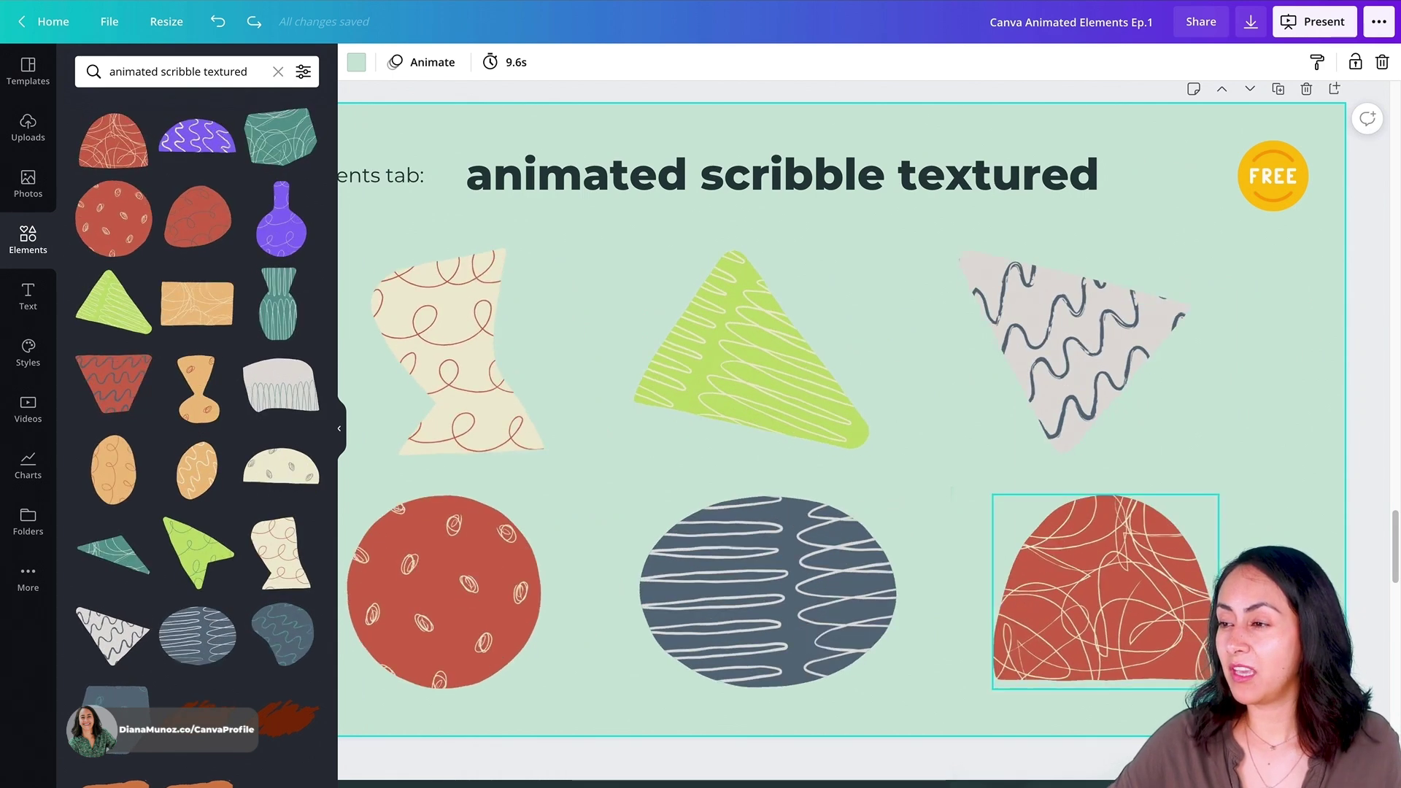
left_click_drag(1236, 635, 1397, 701)
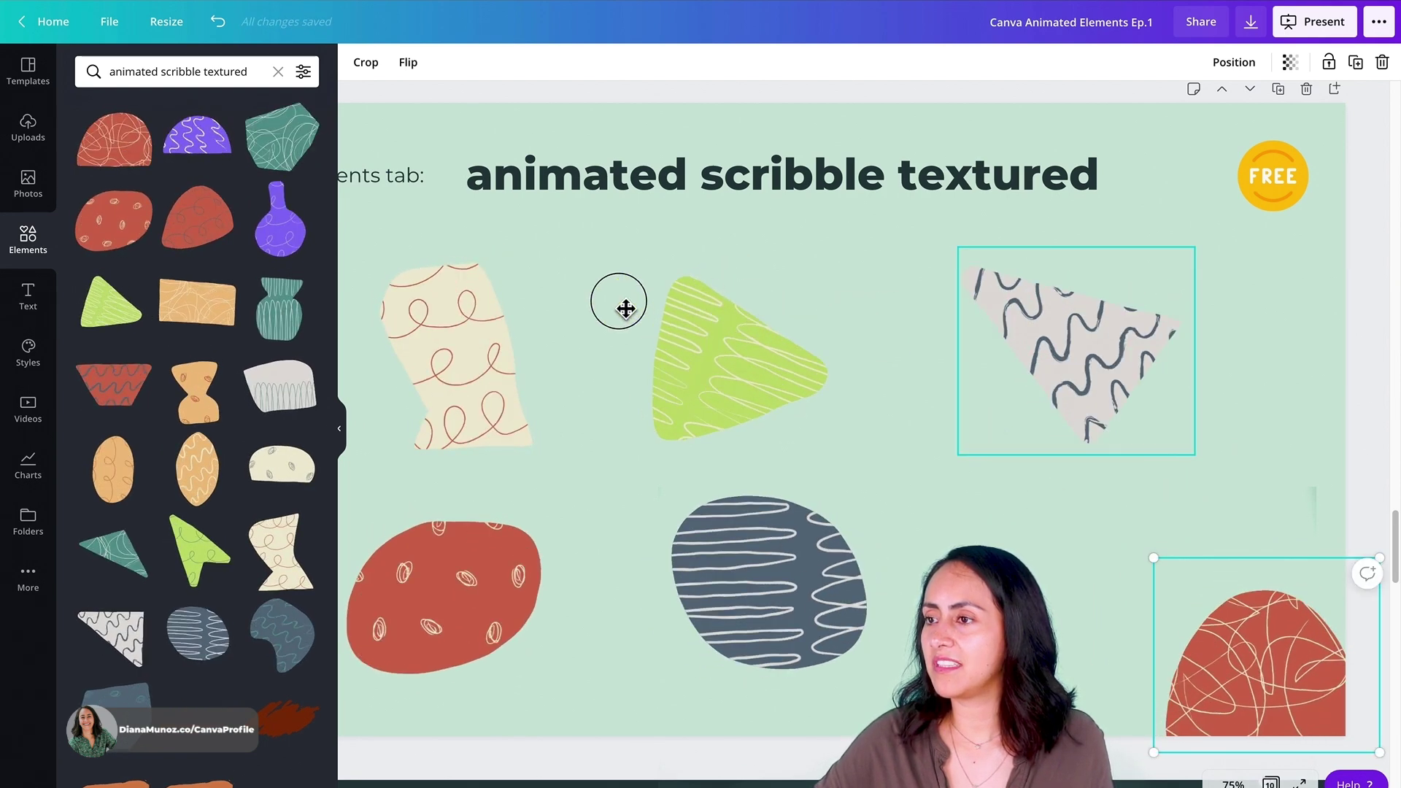
Delete the red dome from page 7 and rearrange the triangles, with the grey one mid-row and the green one at the right
left_click_drag(626, 309, 847, 350)
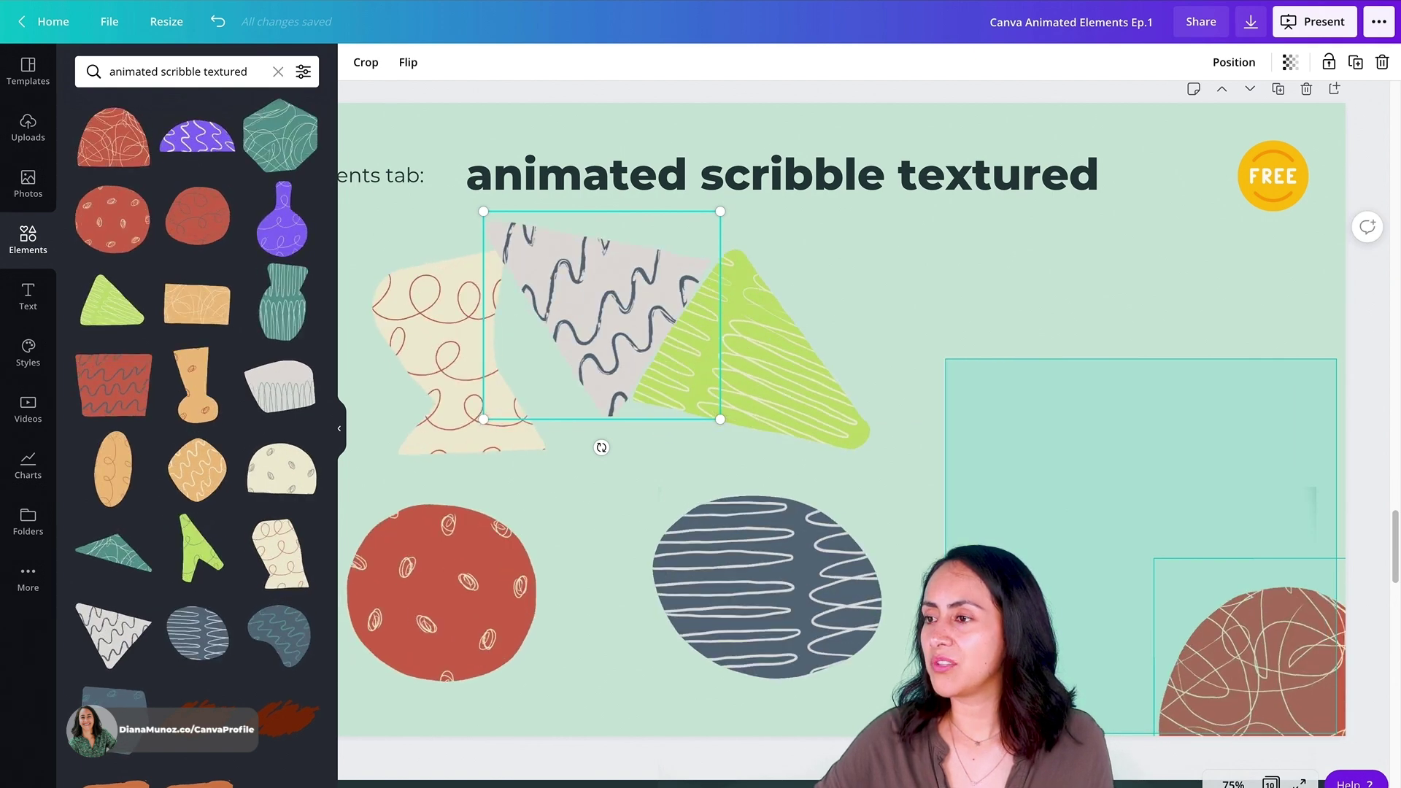
key("ctrl+z")
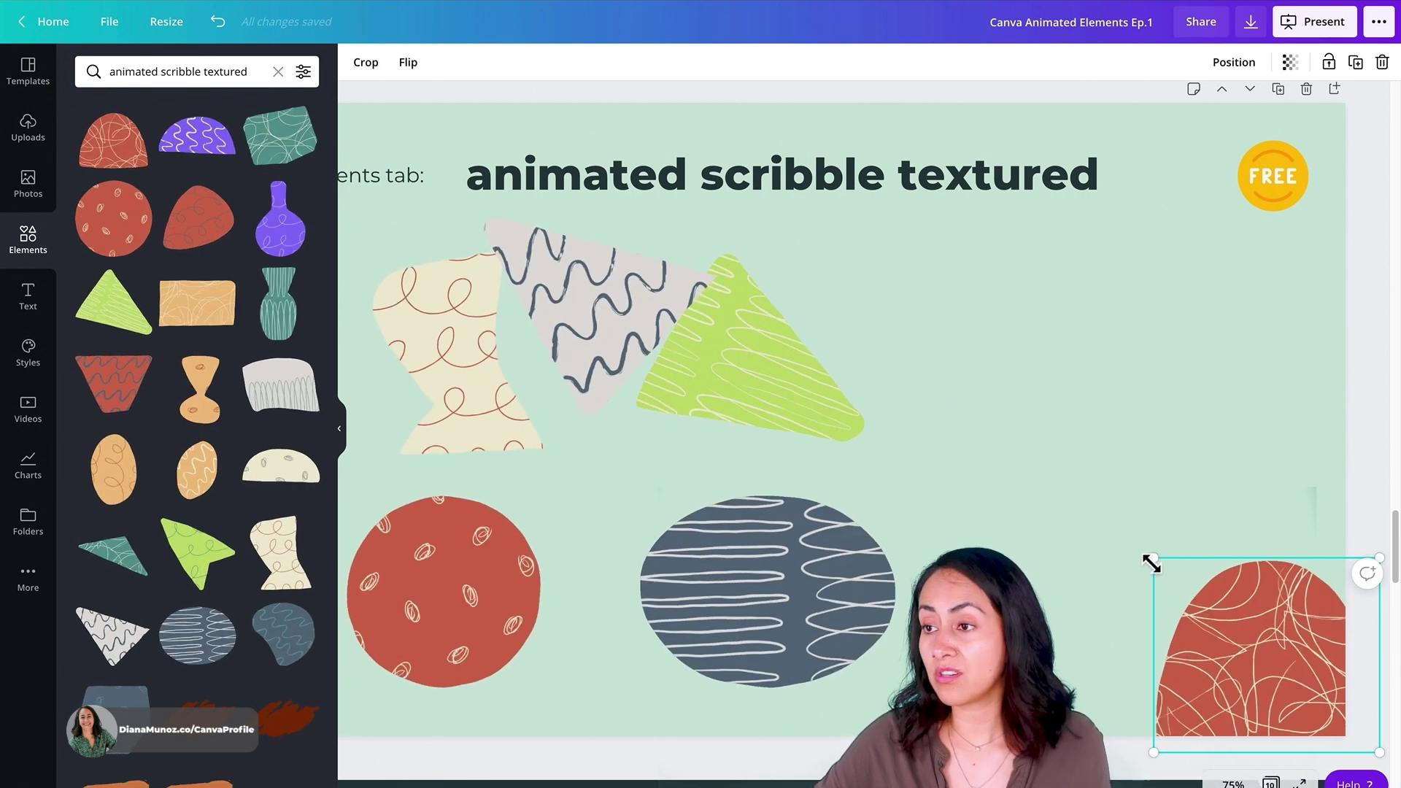
mouse_move(1275, 654)
left_mouse_down()
mouse_move(1320, 660)
mouse_move(1299, 682)
left_mouse_up()
key("Delete")
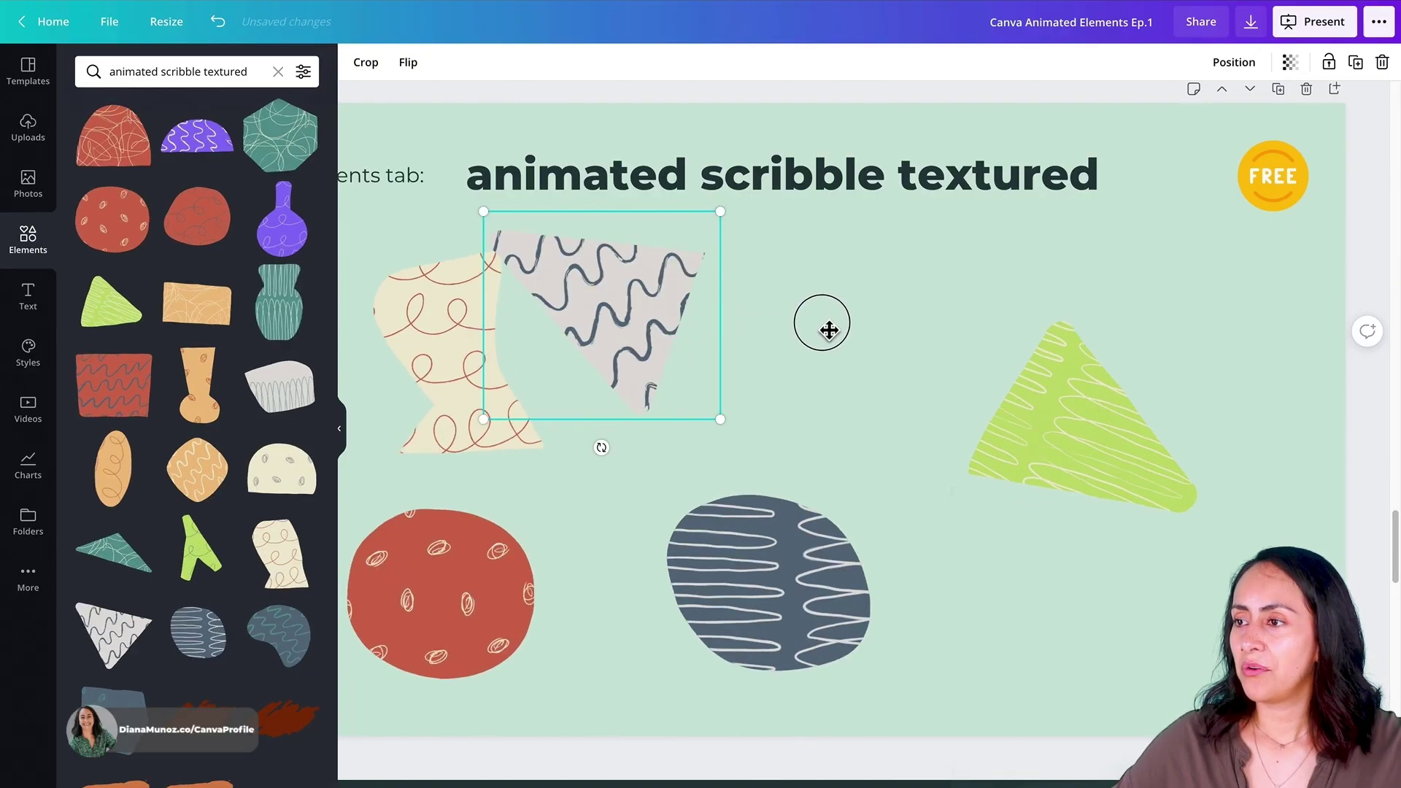
left_click_drag(829, 329, 1103, 494)
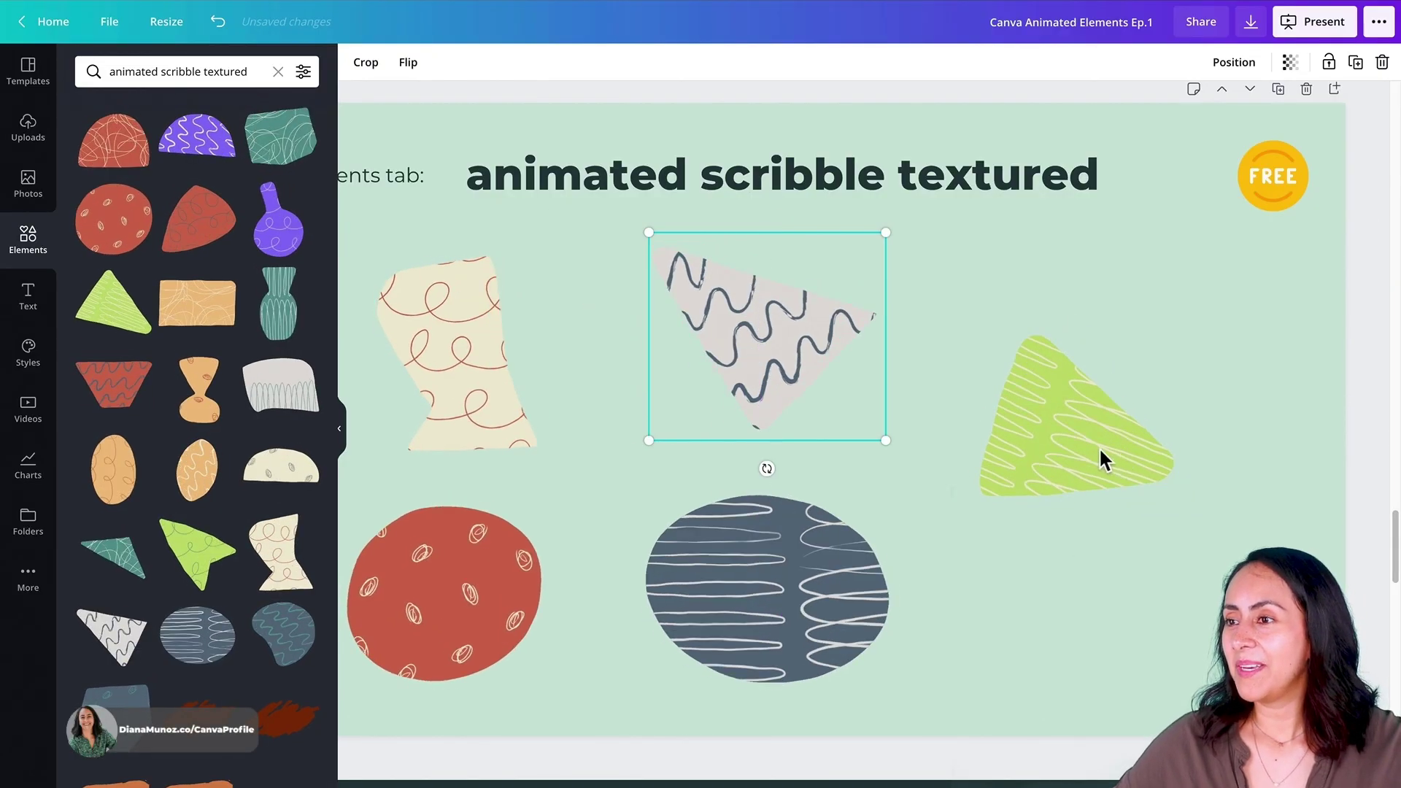
Place the green triangle at the right end of page 7's upper row and the red dome directly beneath it
left_click_drag(1117, 385, 1155, 282)
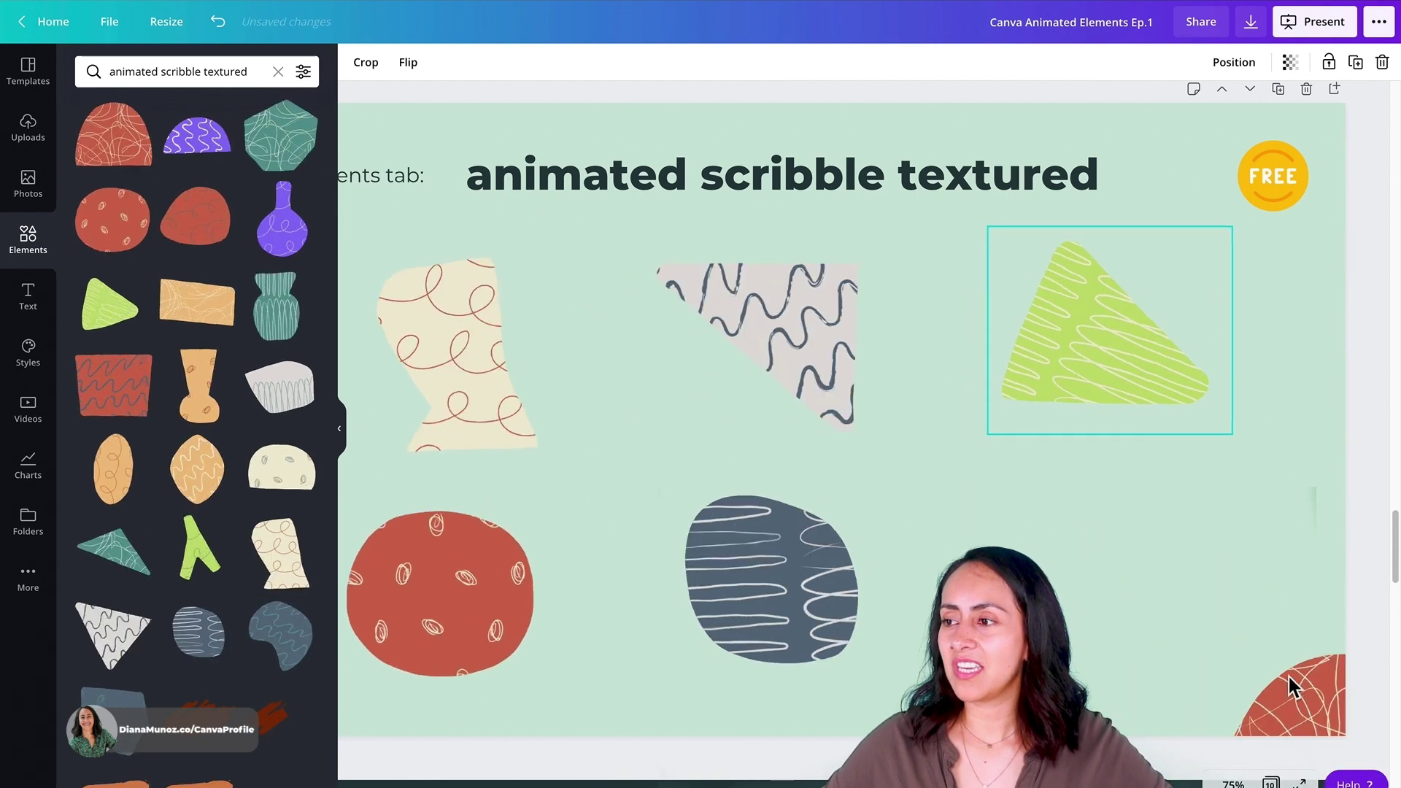
mouse_move(1275, 713)
left_mouse_down()
mouse_move(1085, 546)
mouse_move(1109, 566)
left_mouse_up()
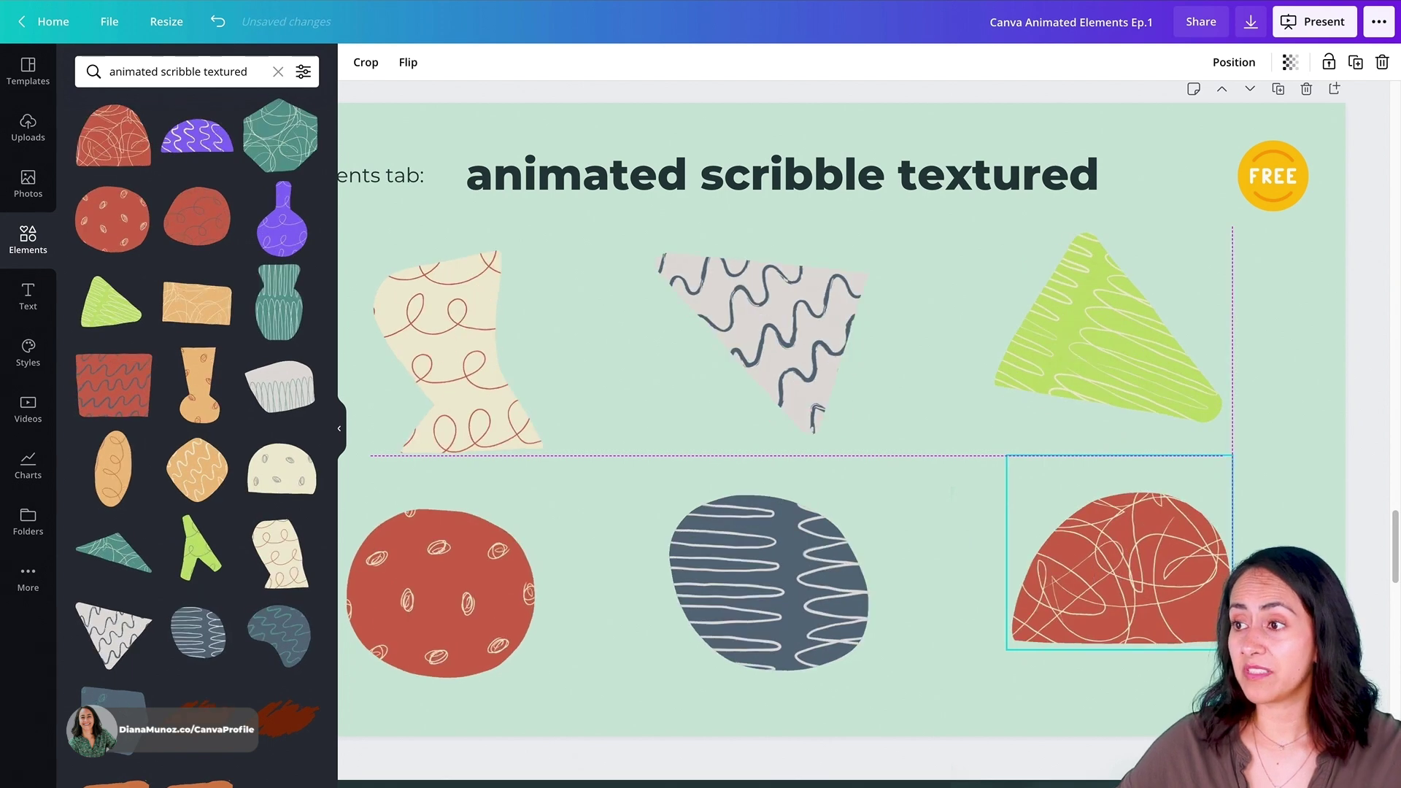
left_click(1117, 672)
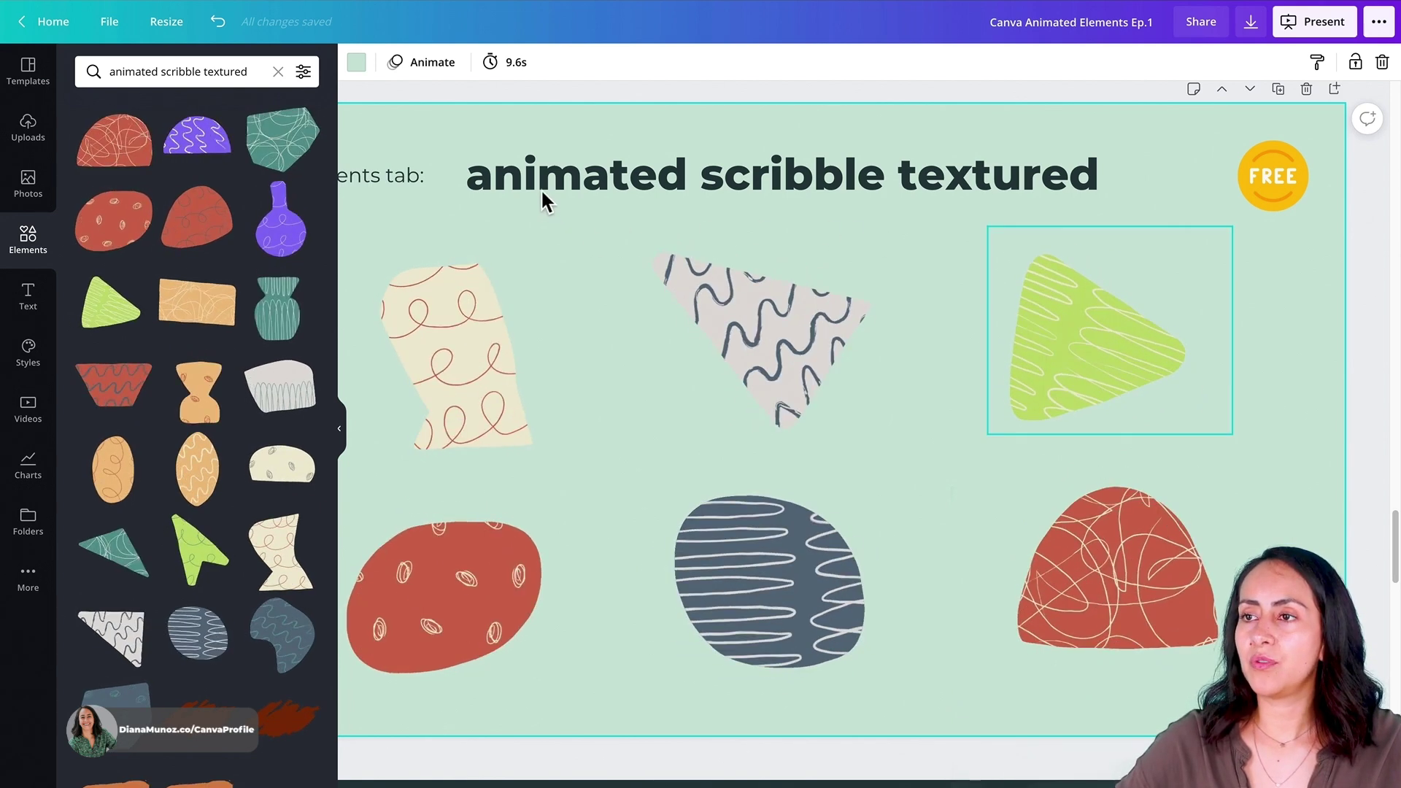
Compare page 7's heading with the "animated scribble textured" keywords used in the elements search
left_click(542, 181)
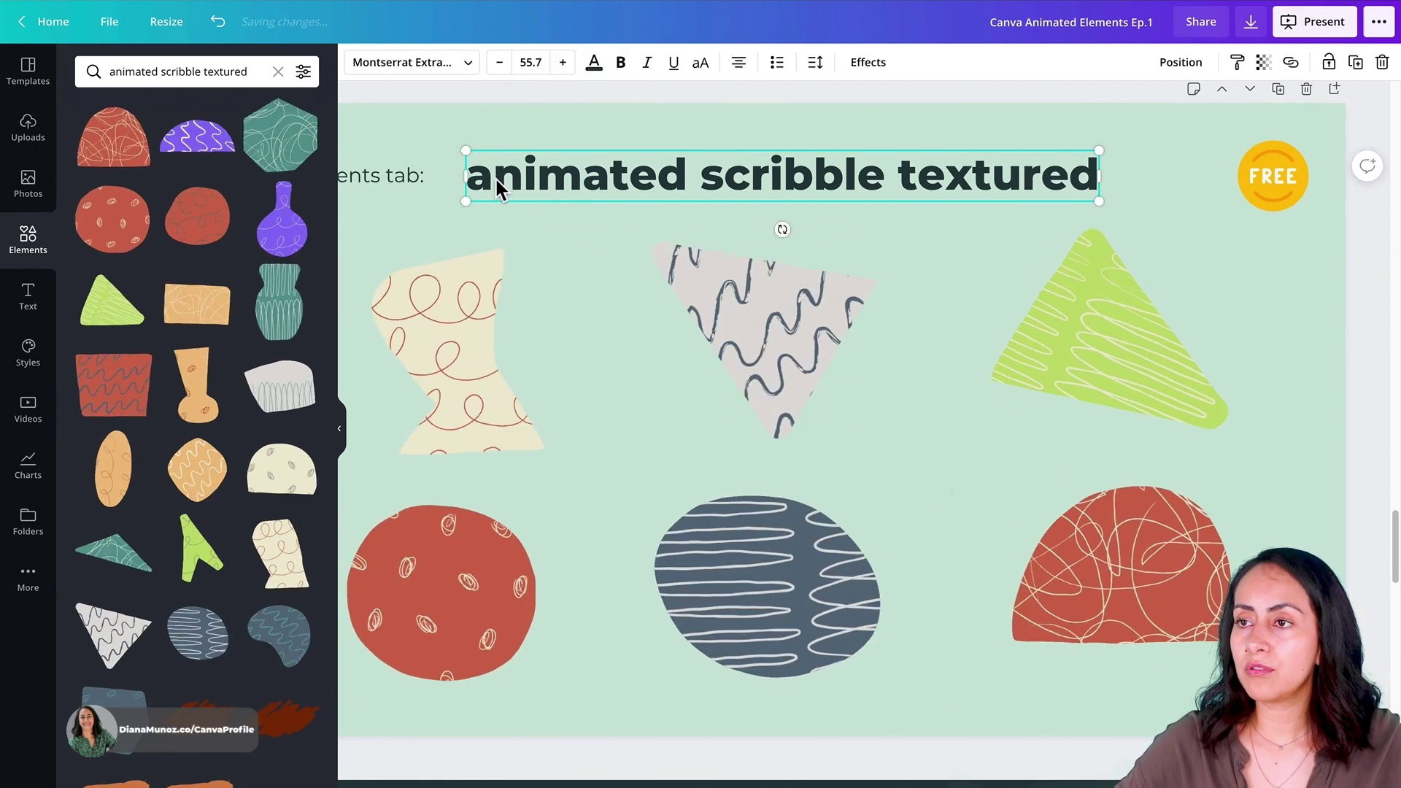
double_click(838, 176)
key("ctrl+a")
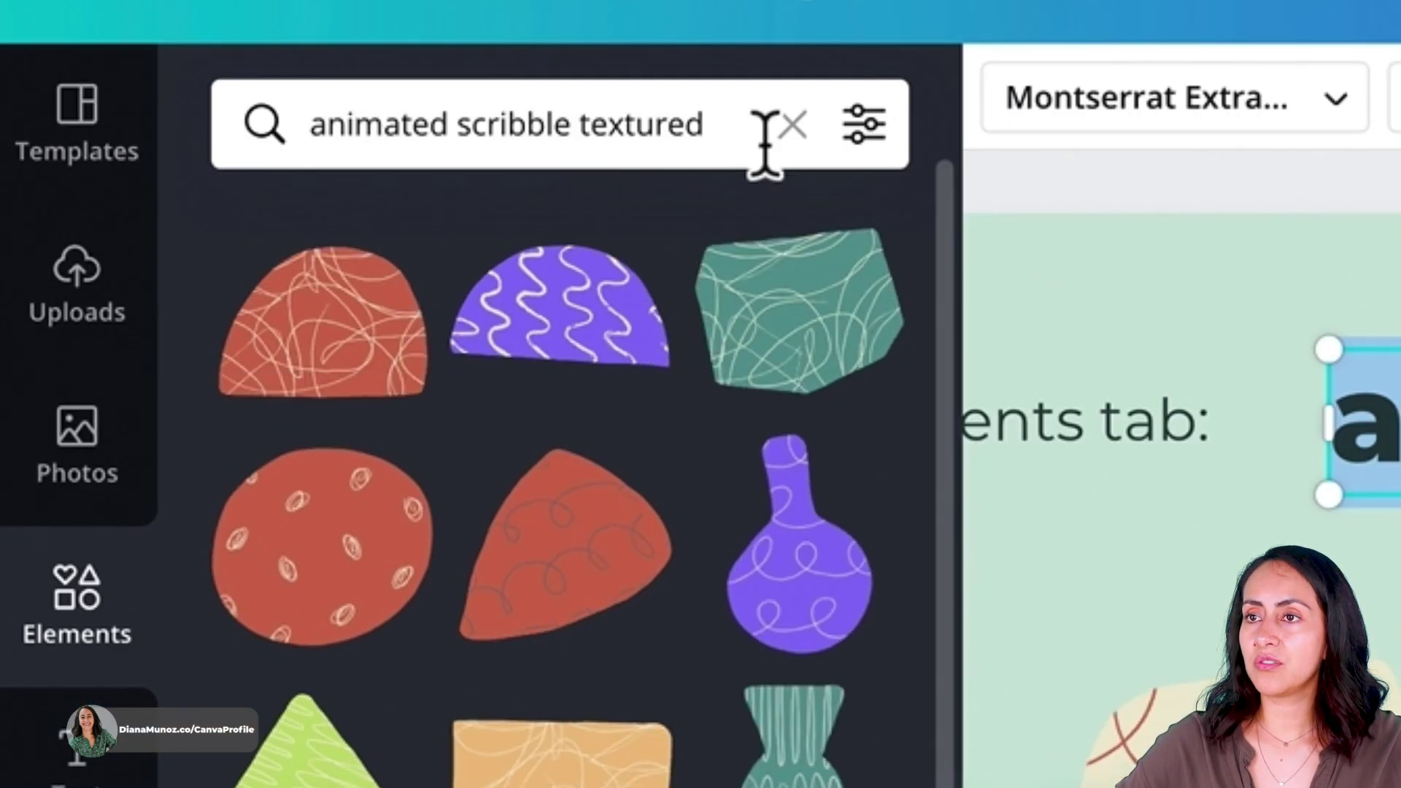
double_click(622, 126)
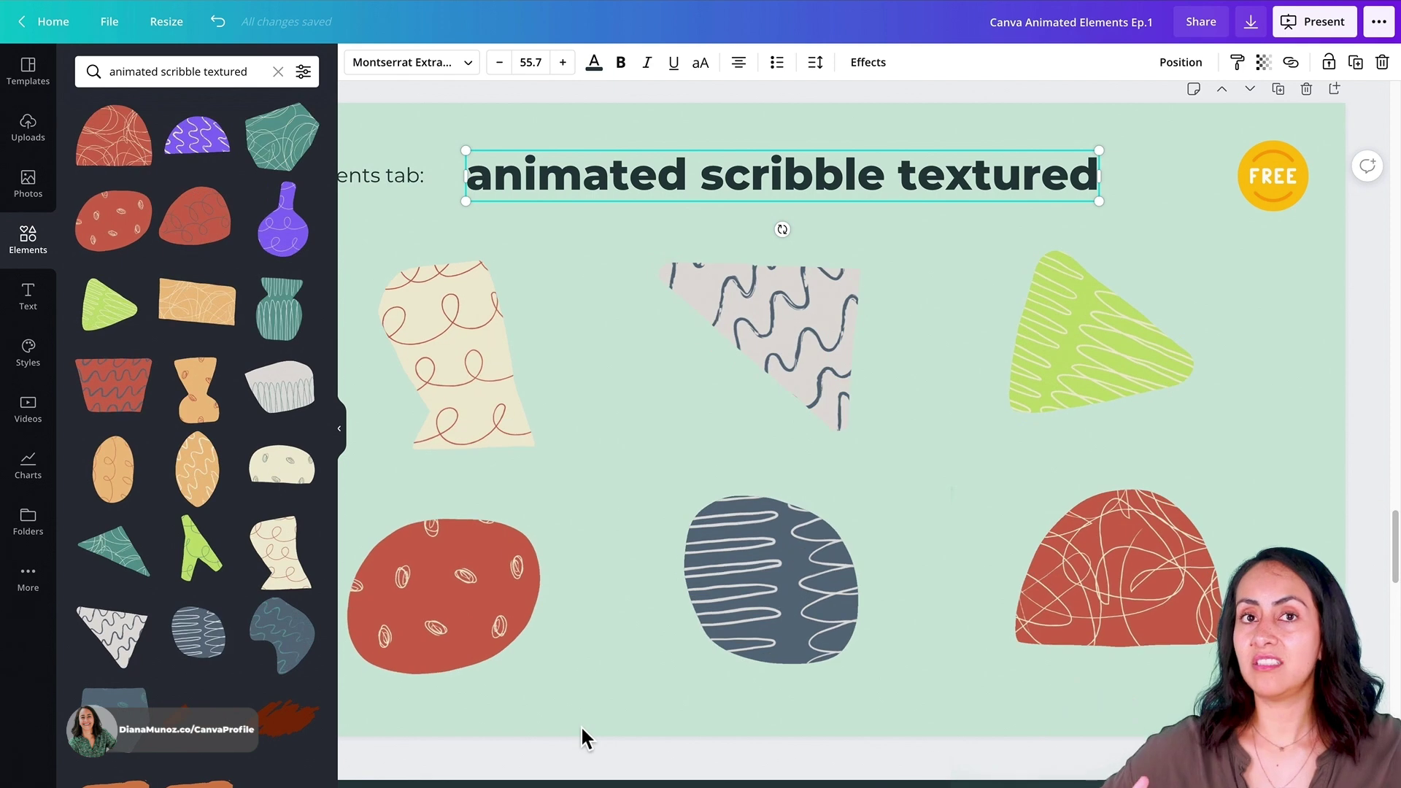
left_click(584, 714)
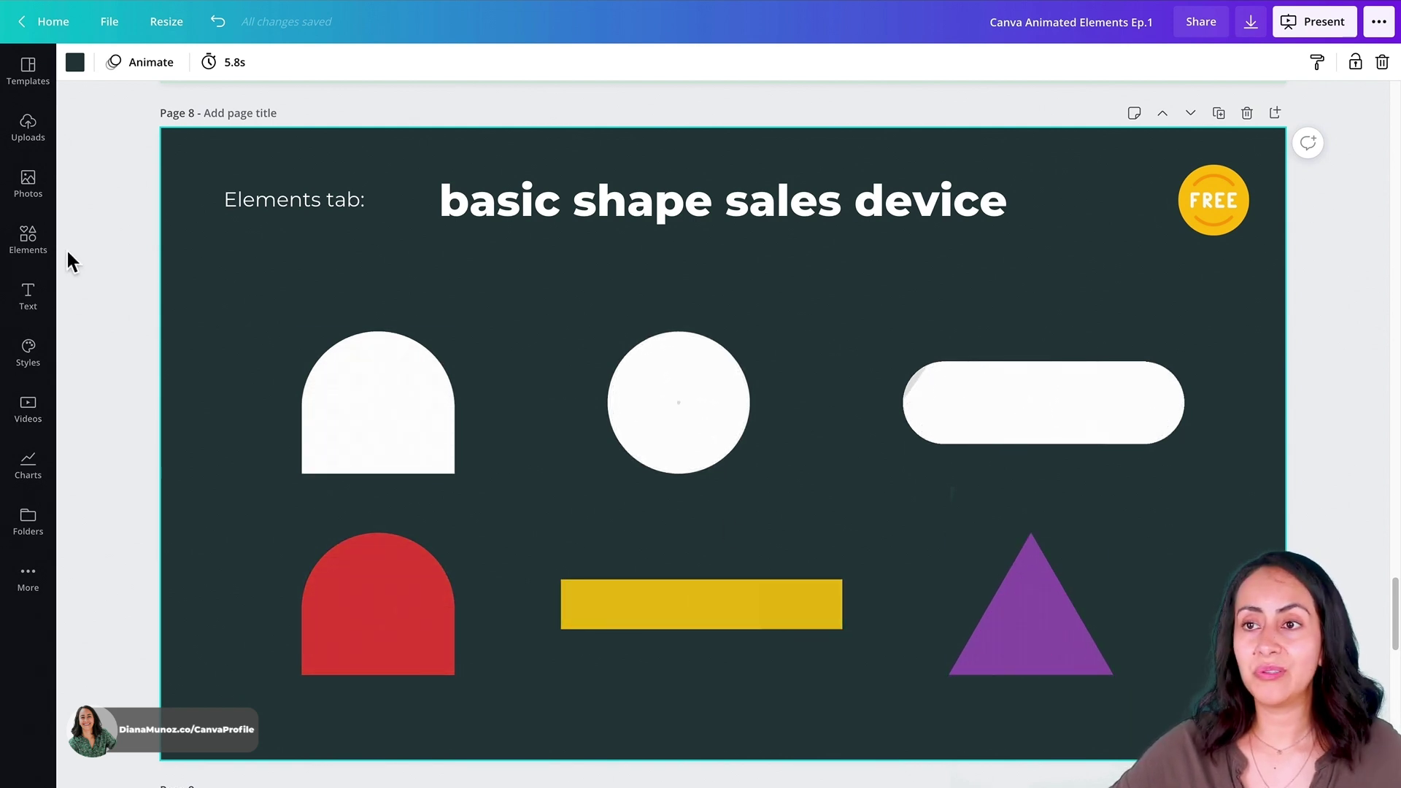
Search the elements for "basic shape sales device" and browse the animated shapes found
left_click(27, 257)
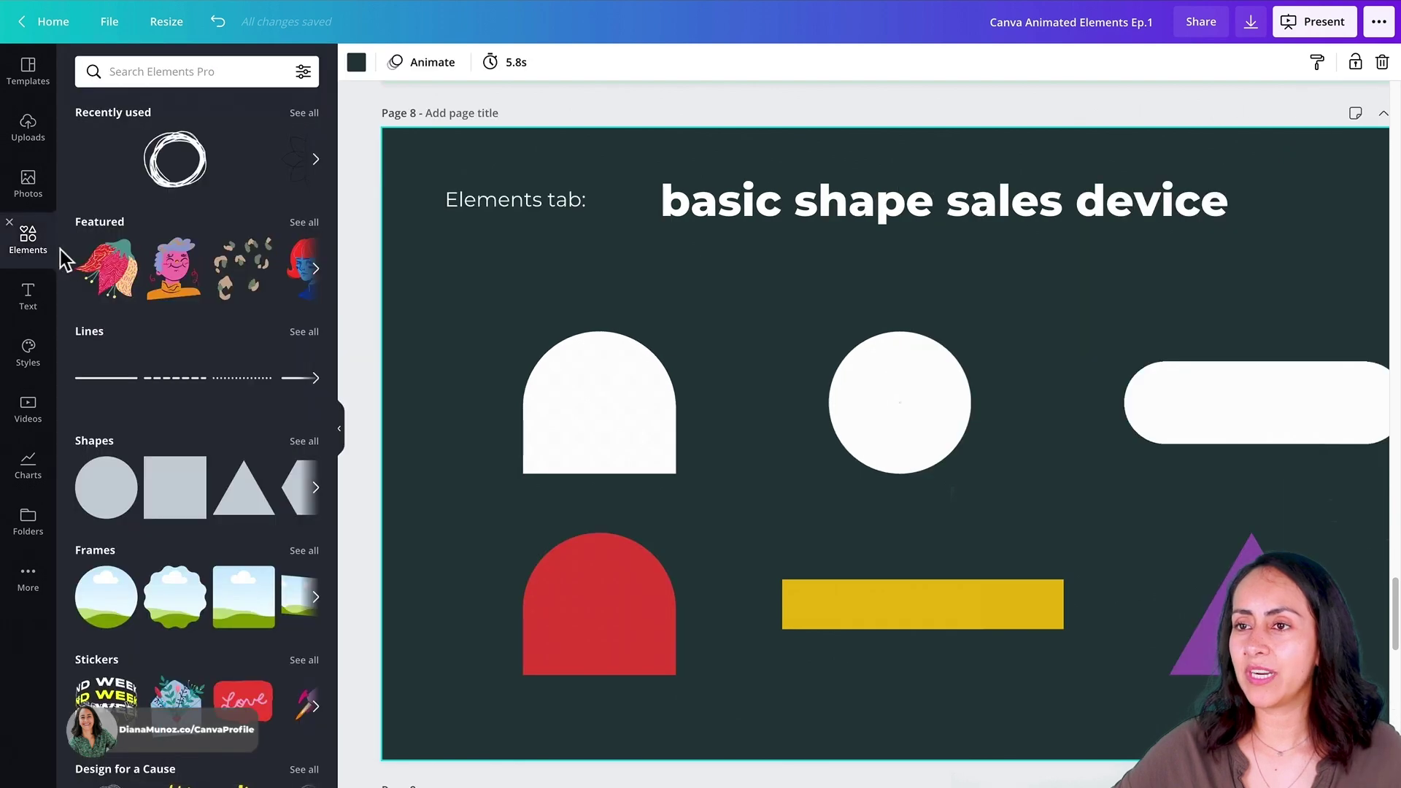
left_click(195, 69)
type("basic shape sales device")
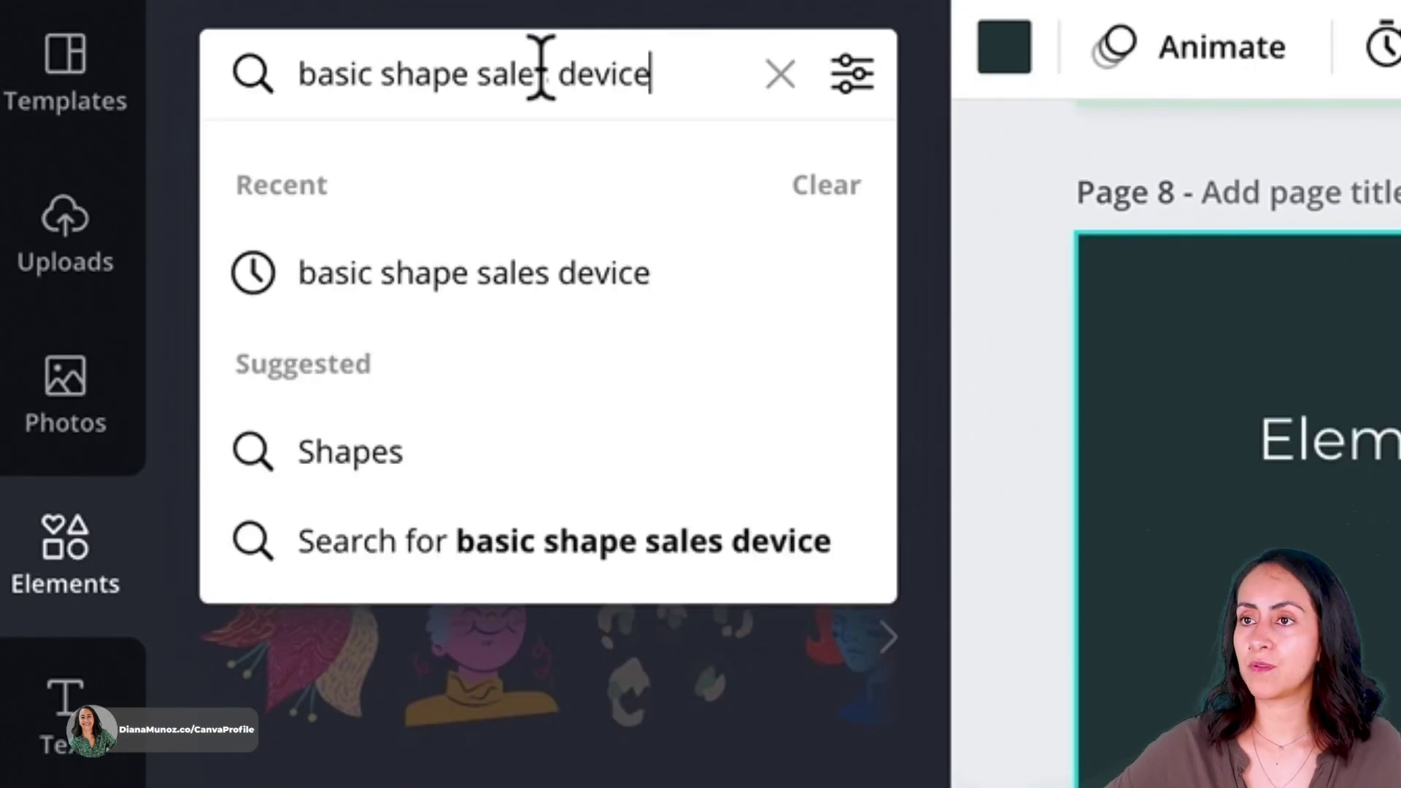
key("Return")
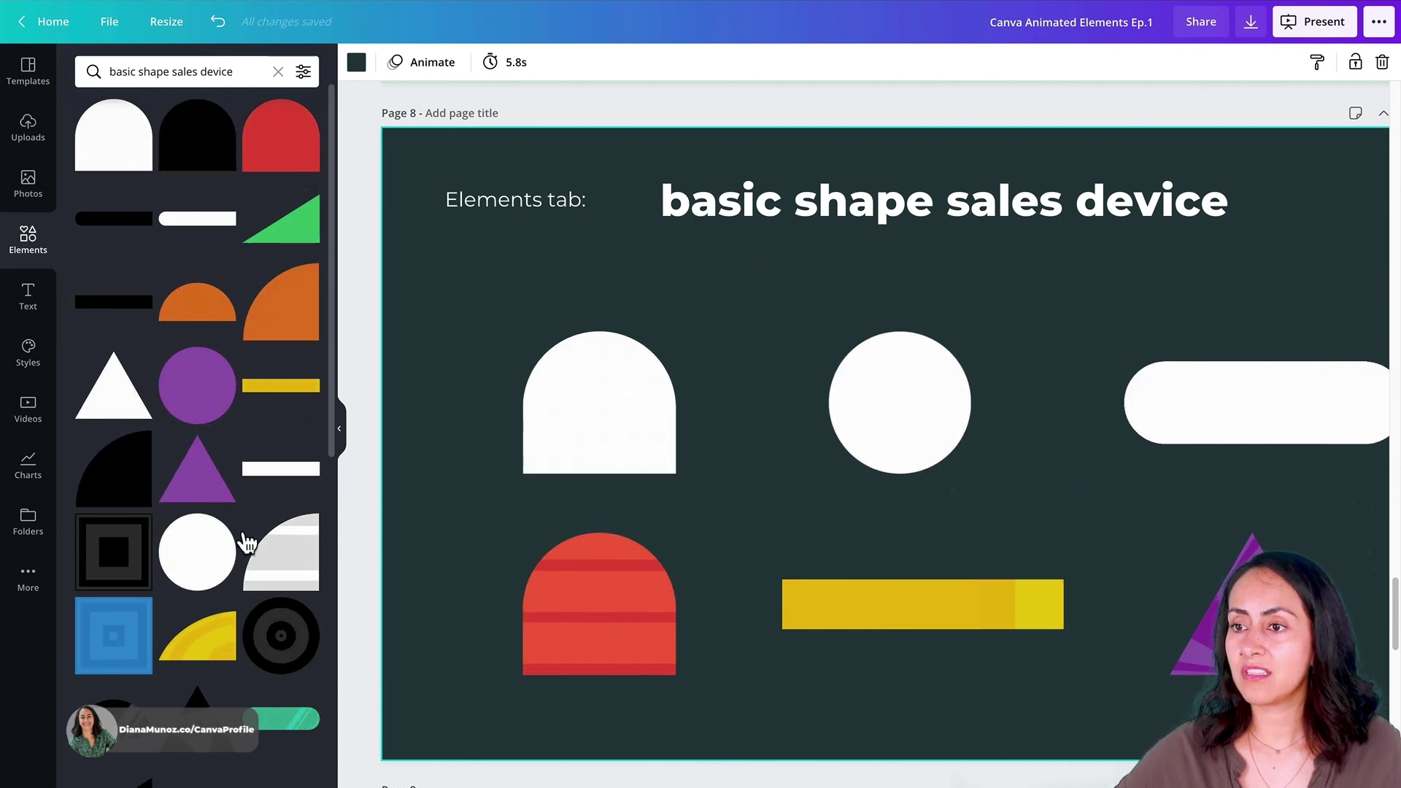
scroll(322, 719, "down", 2)
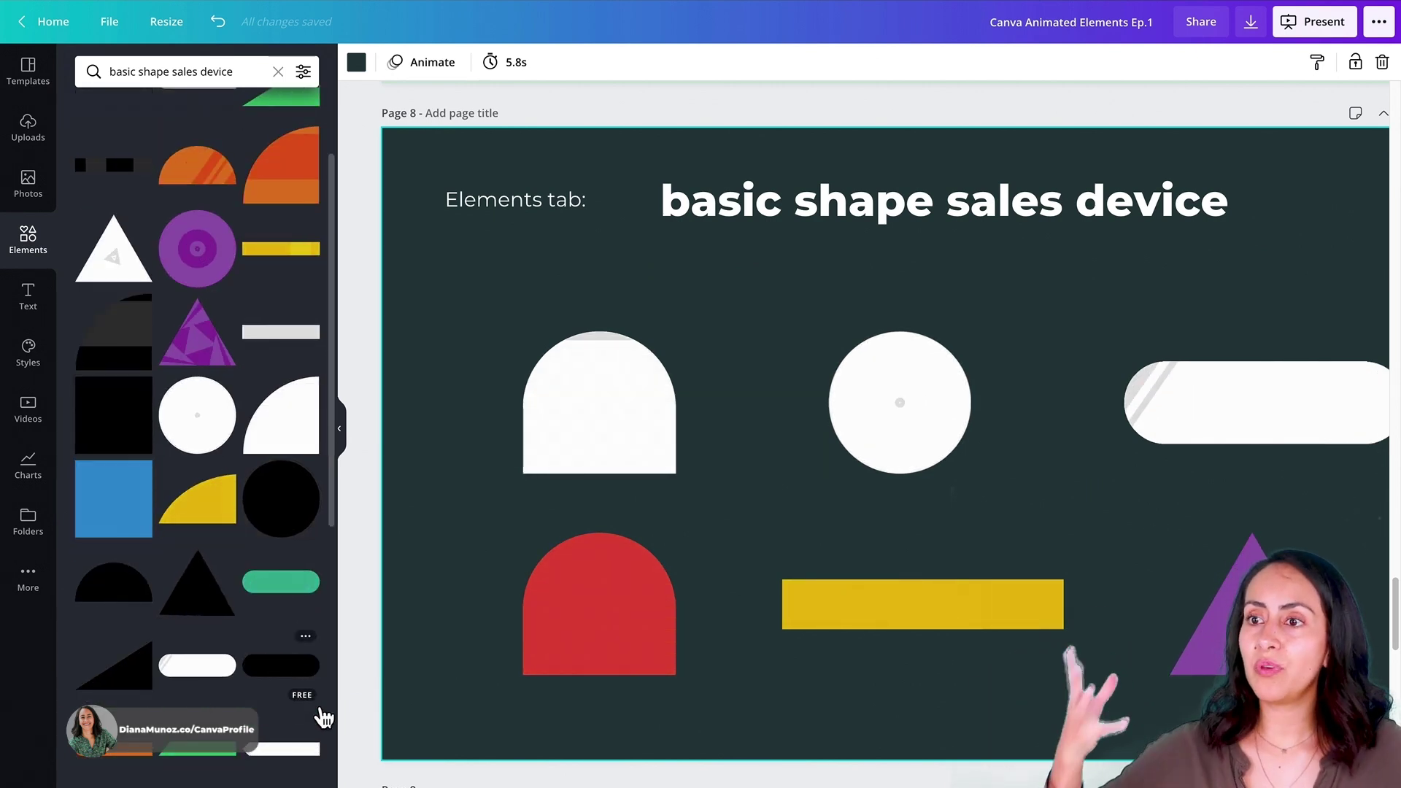
scroll(324, 726, "down", 1)
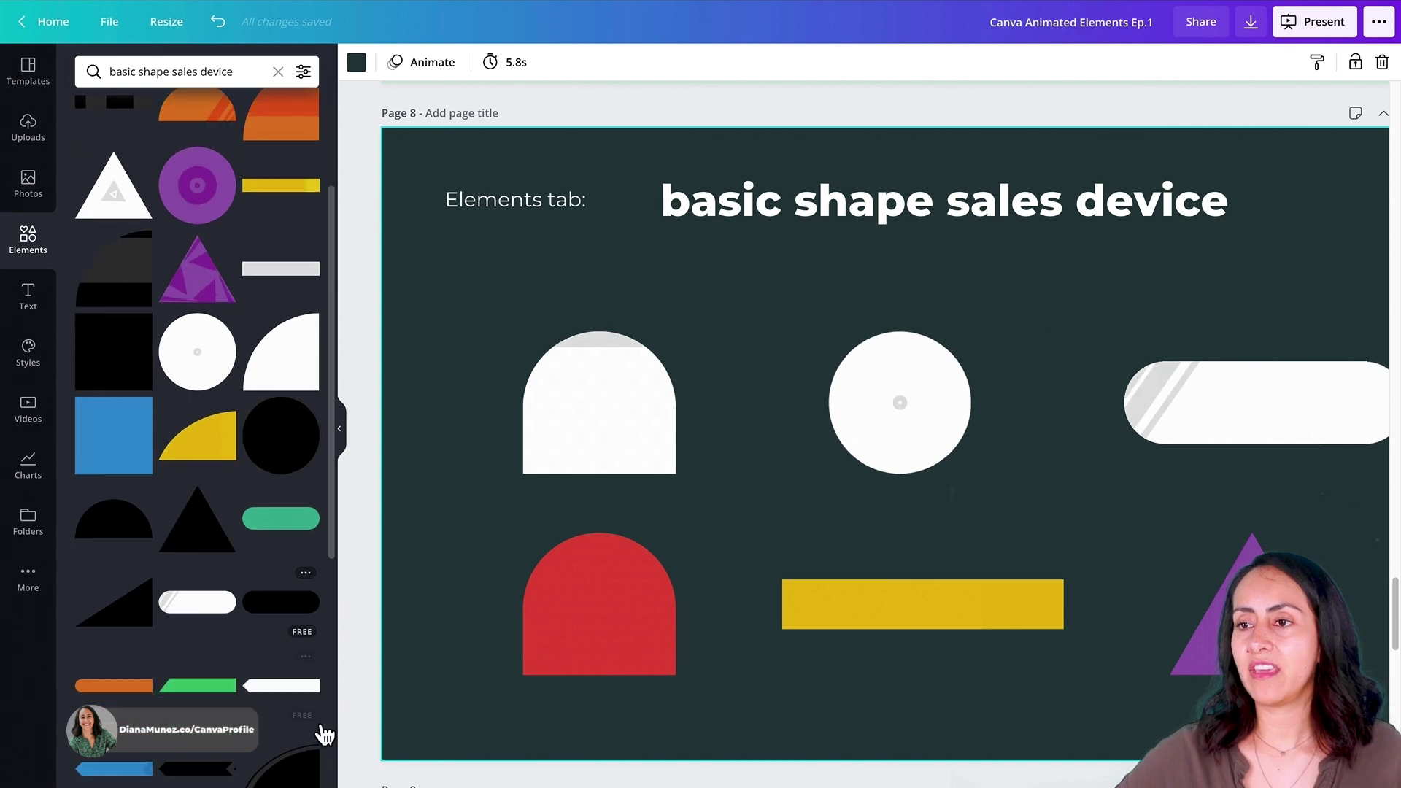
scroll(324, 734, "down", 1)
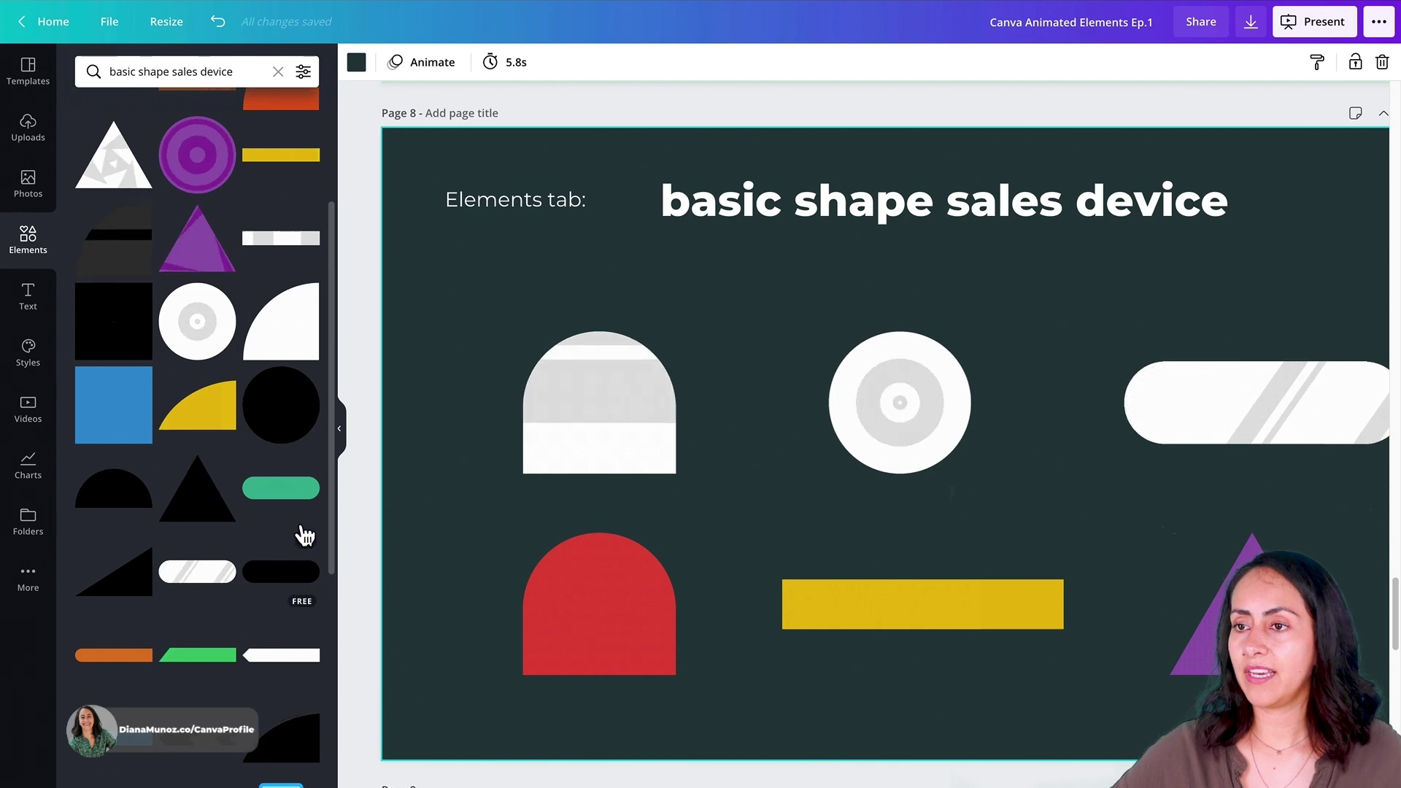
scroll(306, 497, "down", 3)
scroll(297, 580, "up", 6)
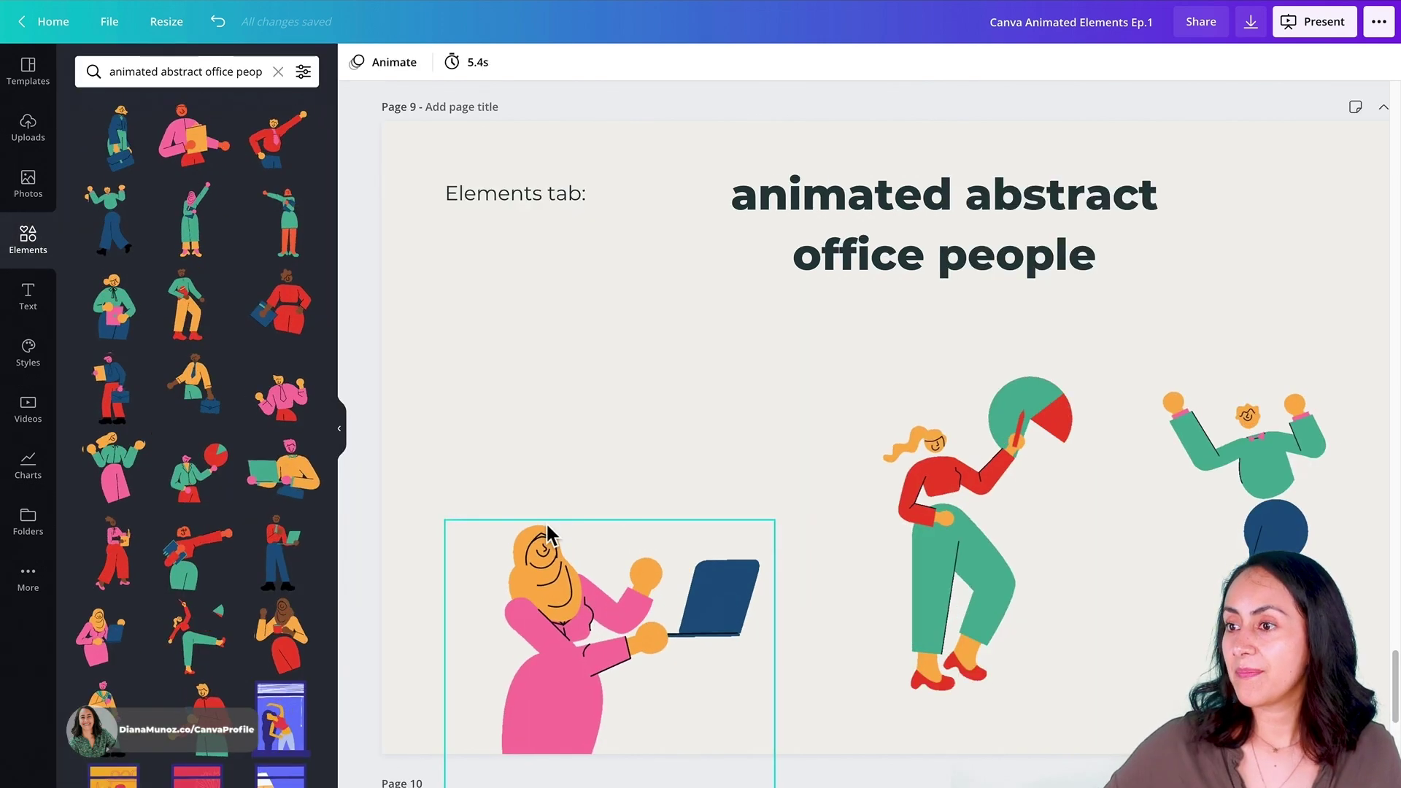
Try the cheering woman in the pink skirt on page 9, scaled down above the man in the green top, and delete her
left_click(889, 471)
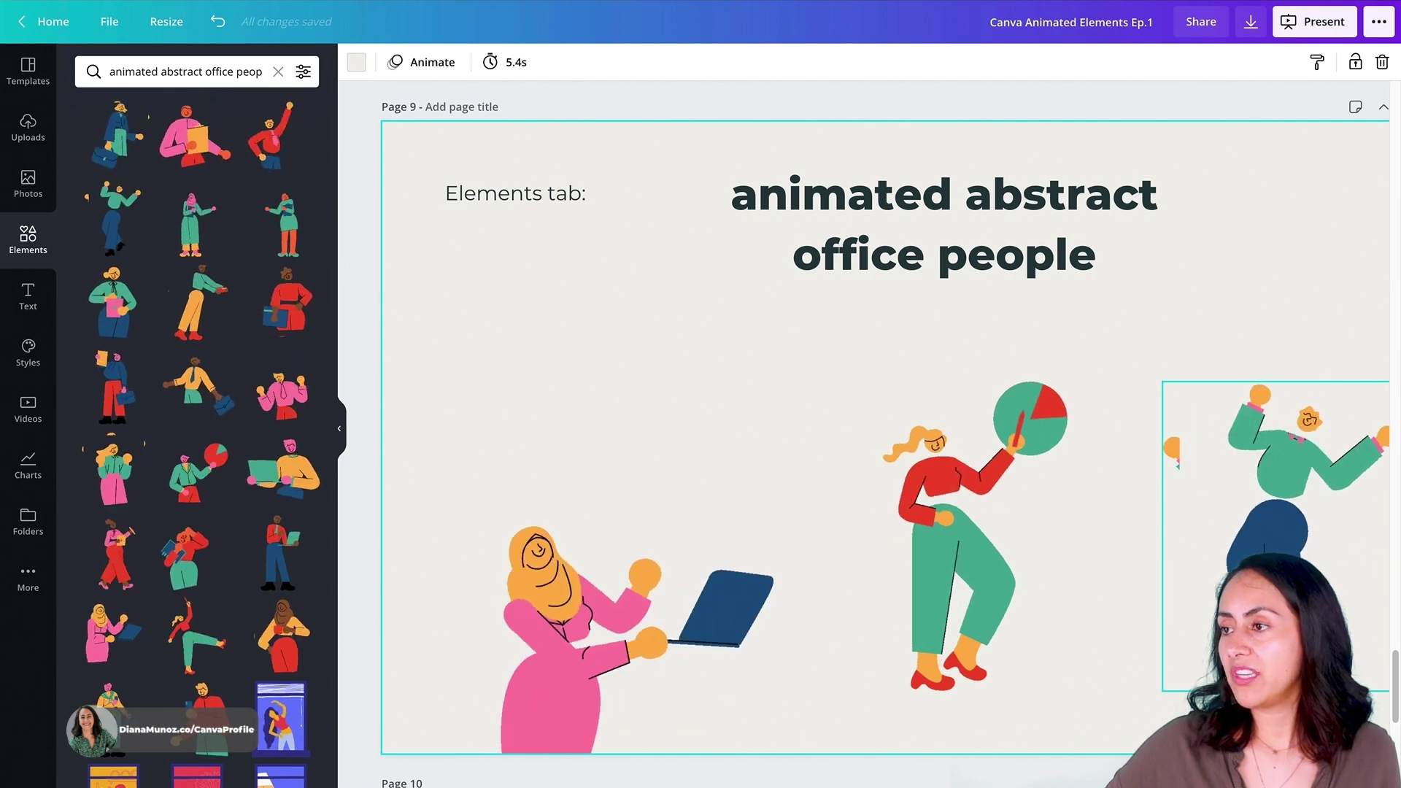
mouse_move(875, 785)
scroll(1022, 657, "right", 3)
left_click(1241, 775)
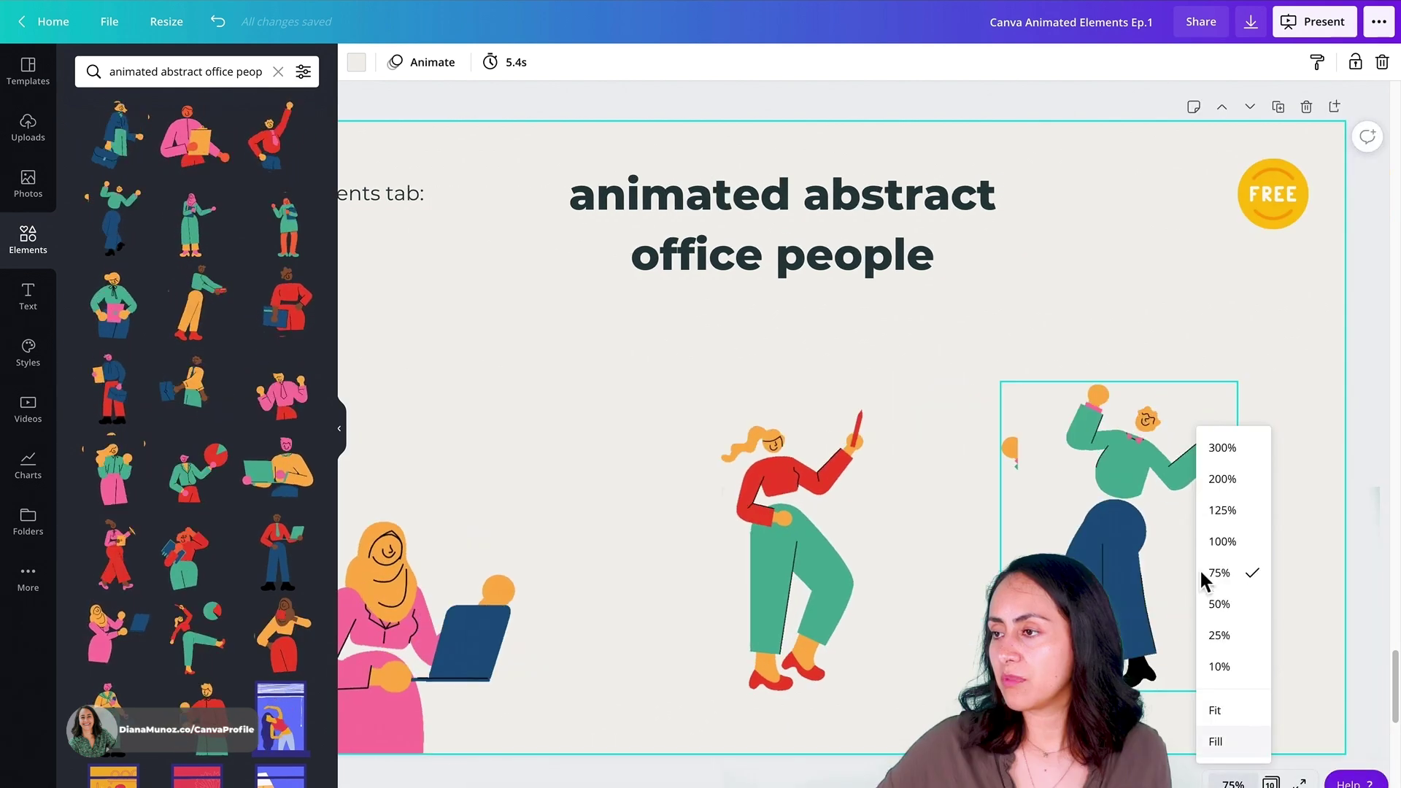
left_click(1219, 541)
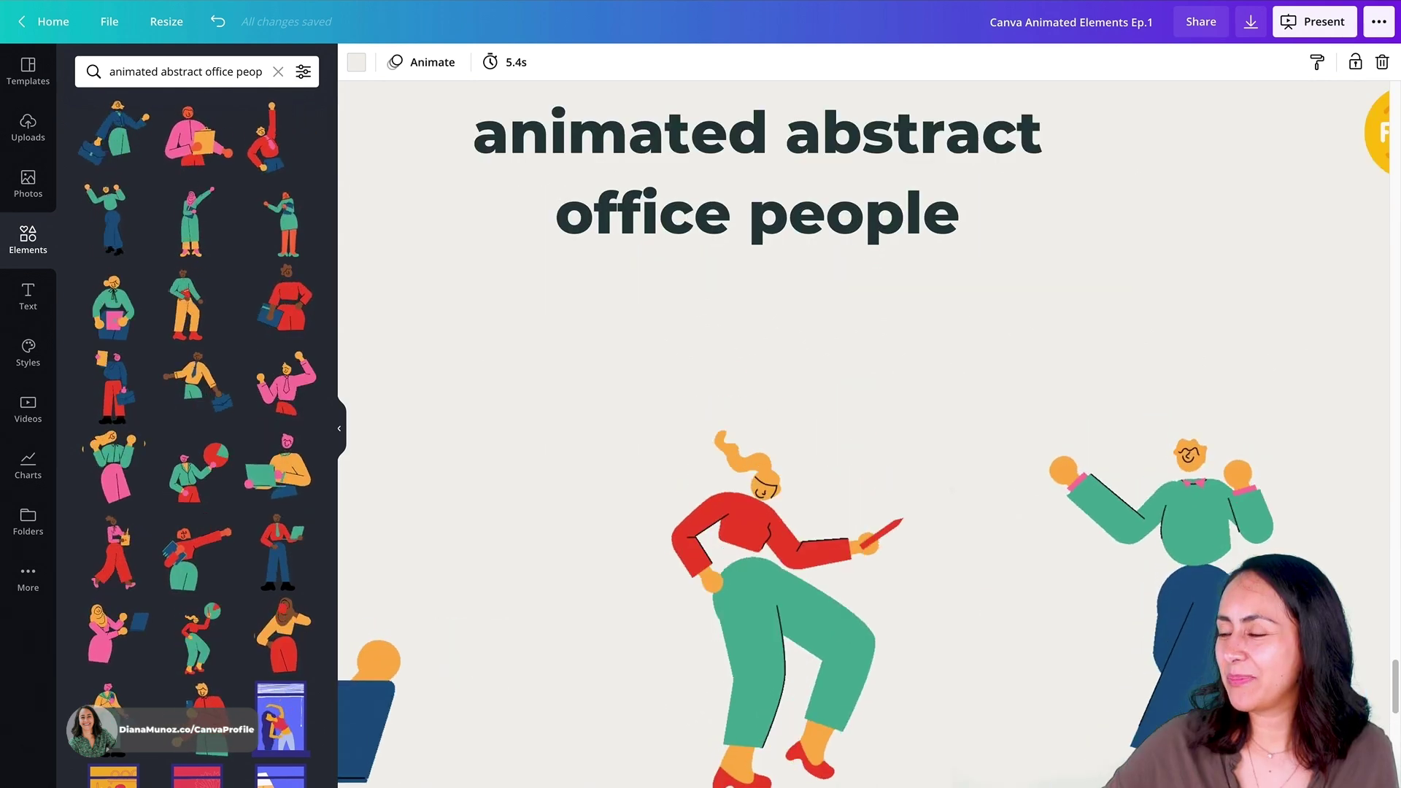
scroll(867, 474, "right", 3)
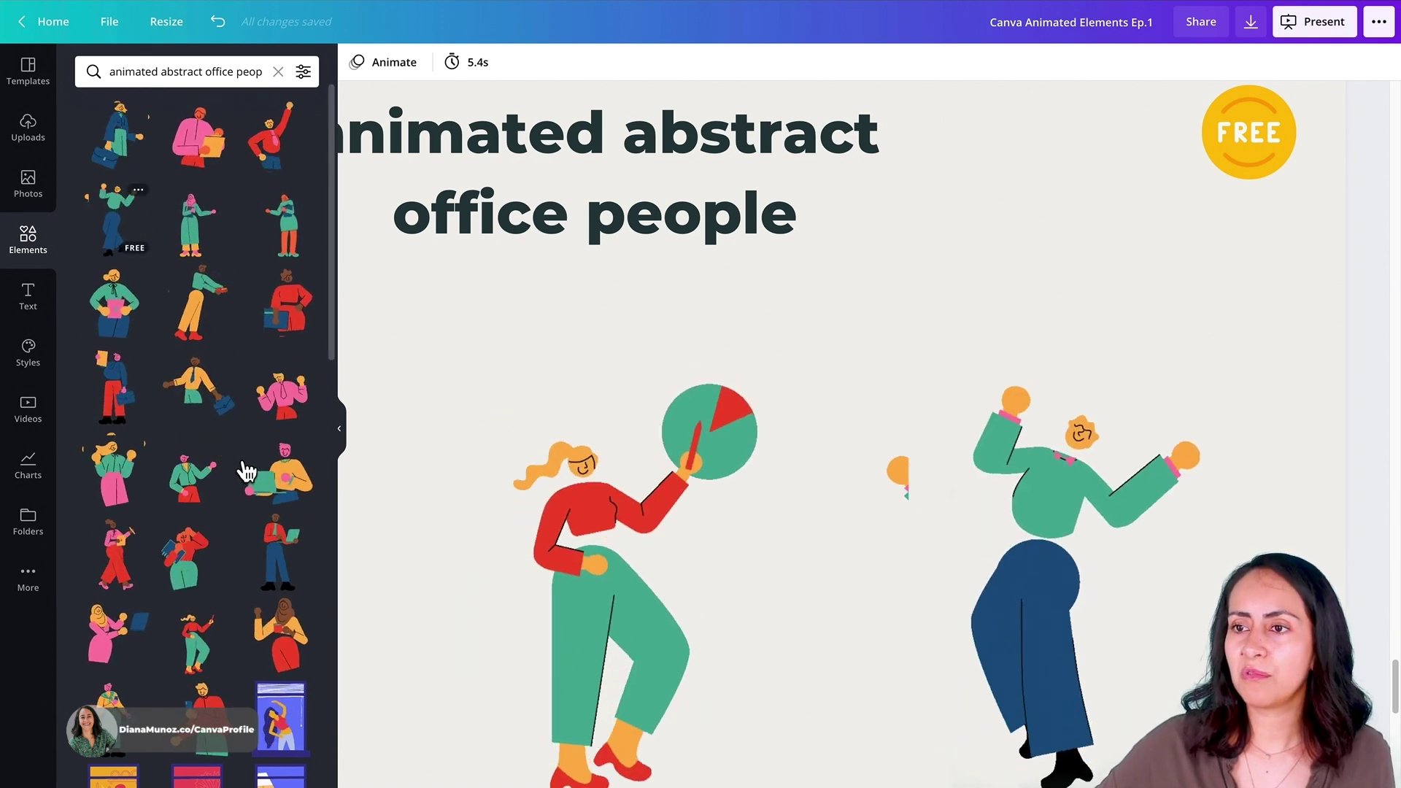
left_click(113, 471)
left_click_drag(801, 409, 1097, 461)
left_click_drag(1306, 181, 1056, 178)
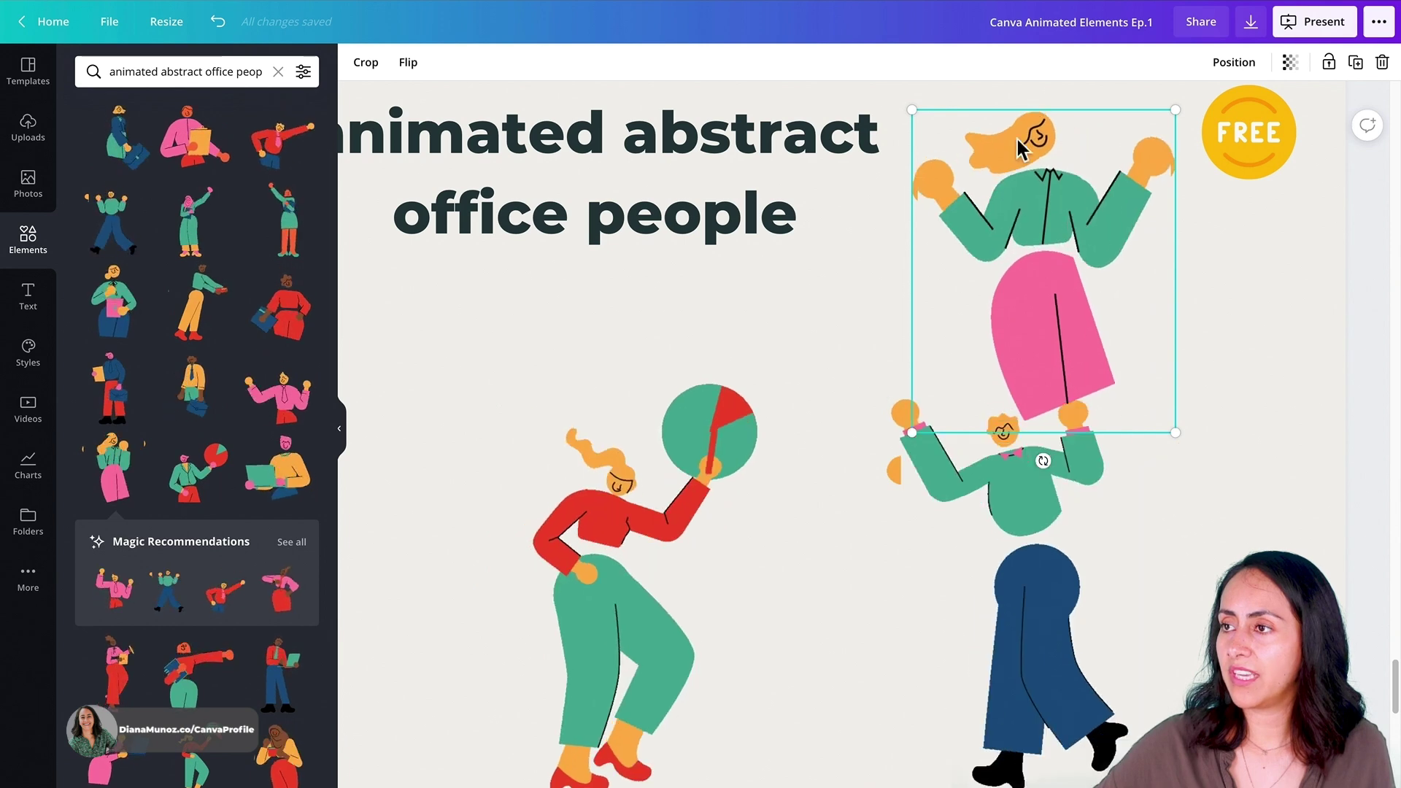
left_click(1227, 296)
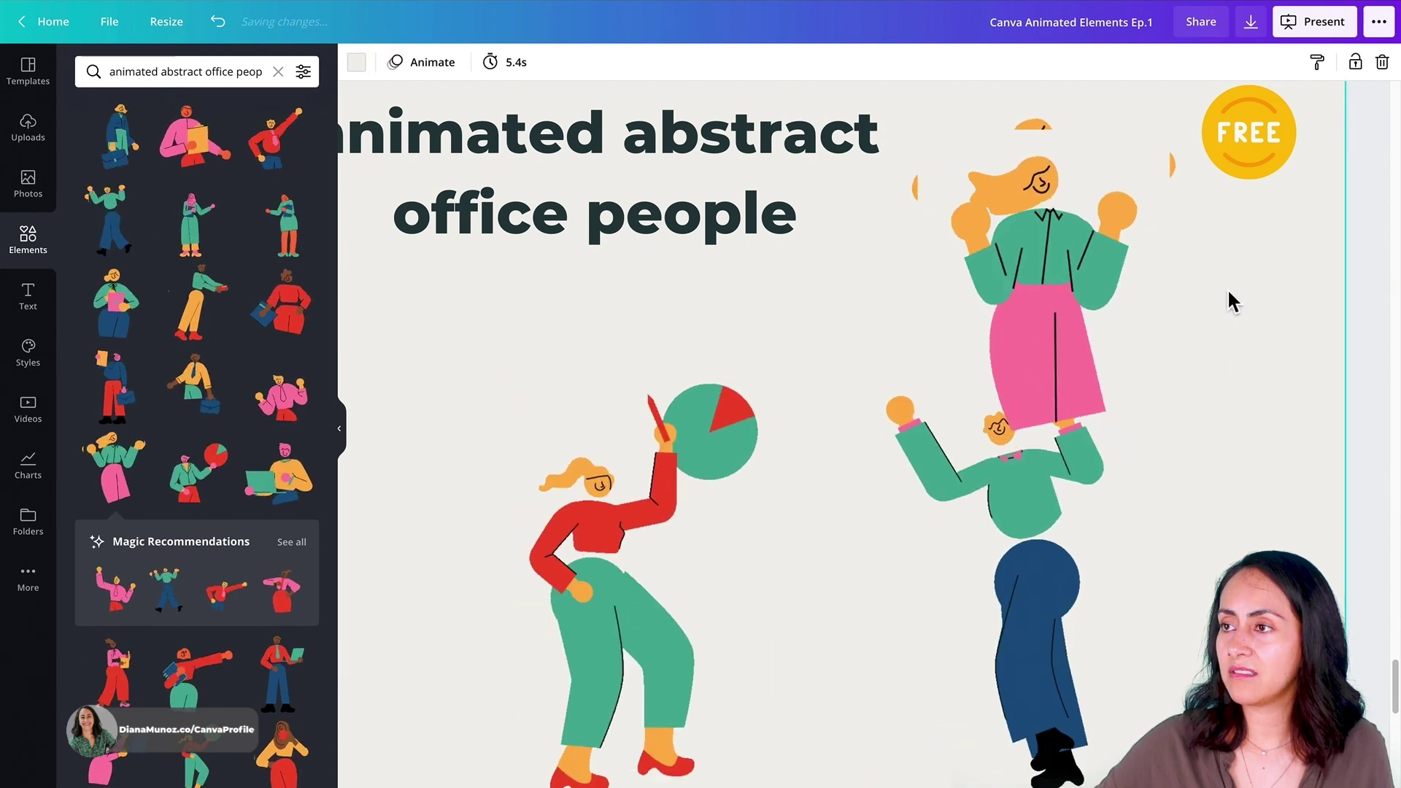
key("Delete")
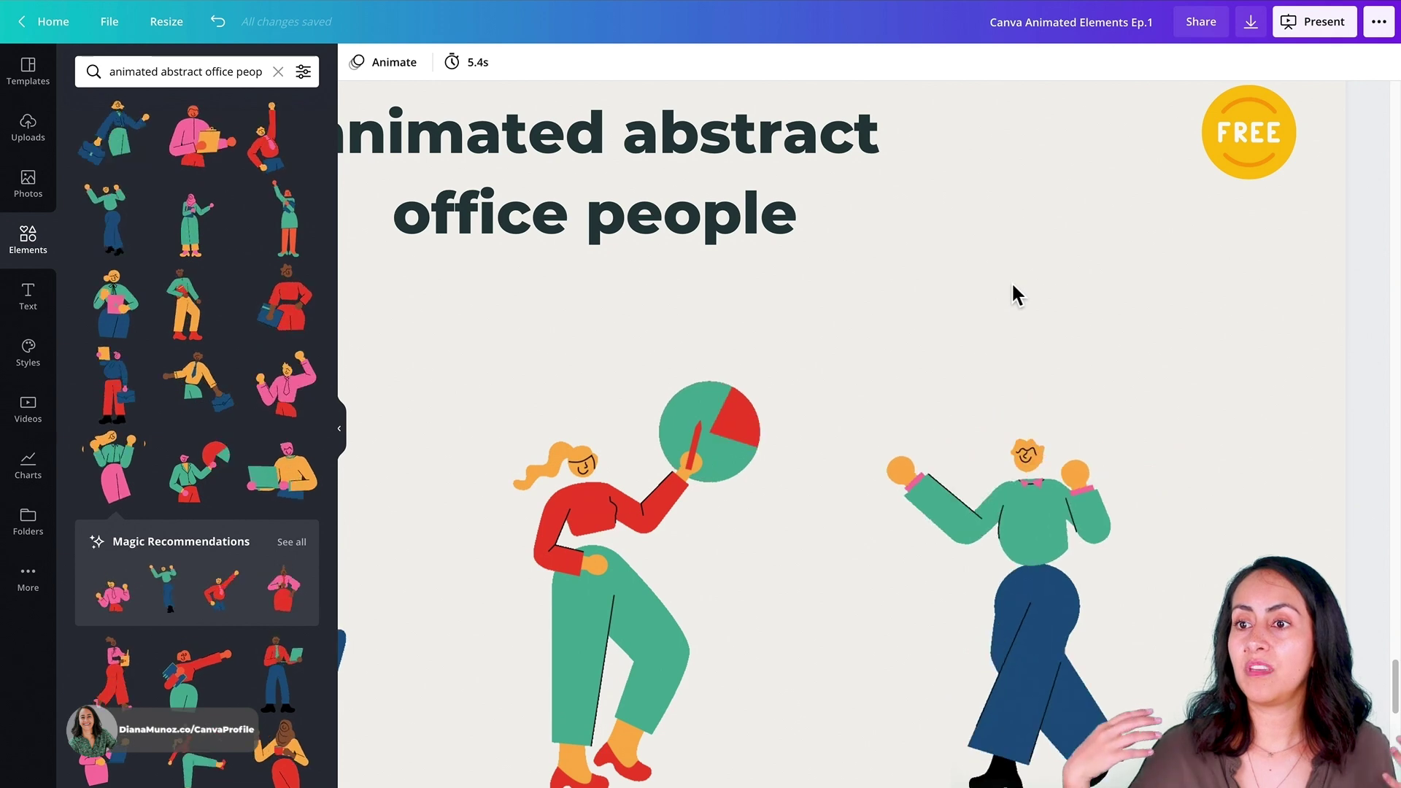
Try the woman in the green dress and orange trousers over the man on page 9, and delete her
left_click(292, 226)
left_click_drag(636, 375, 1023, 365)
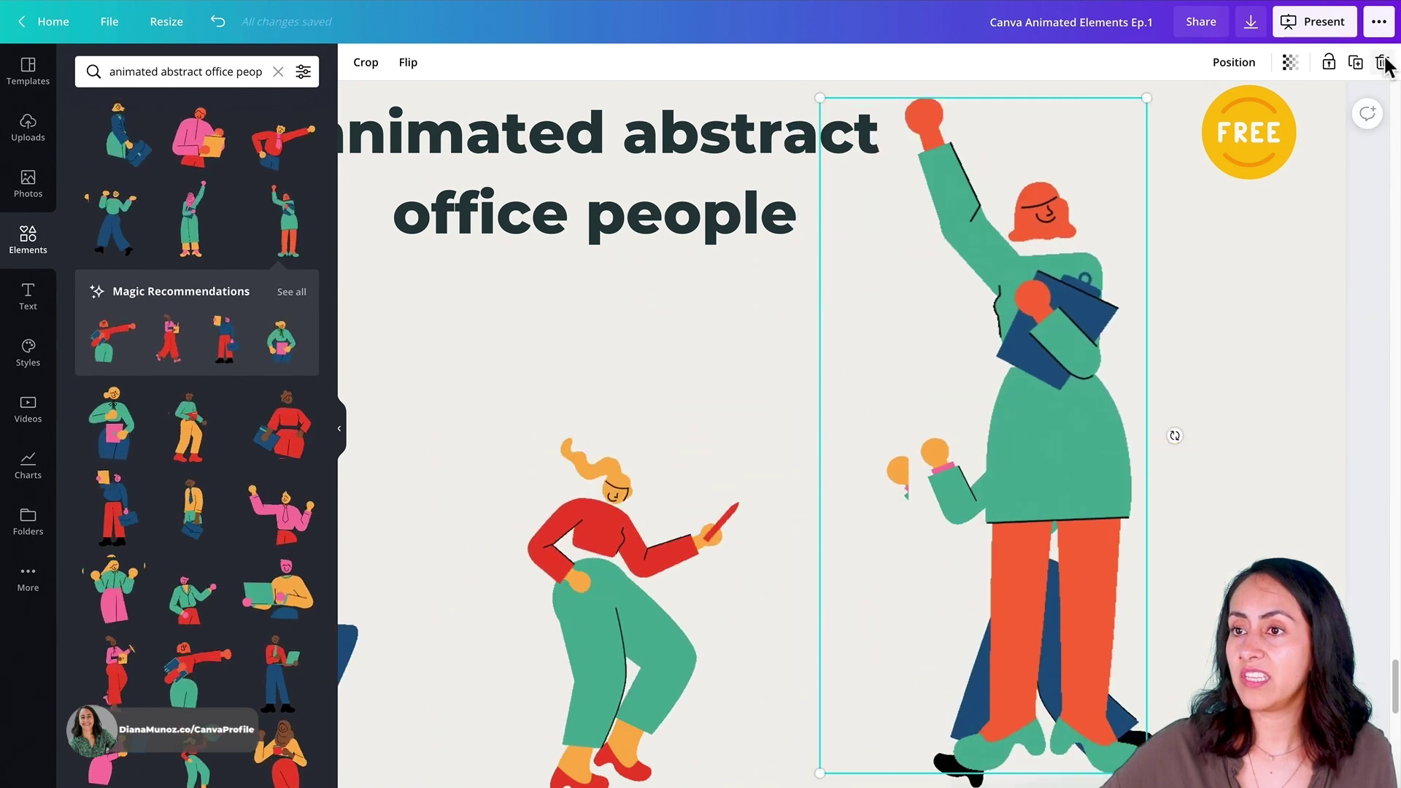
left_click(1381, 62)
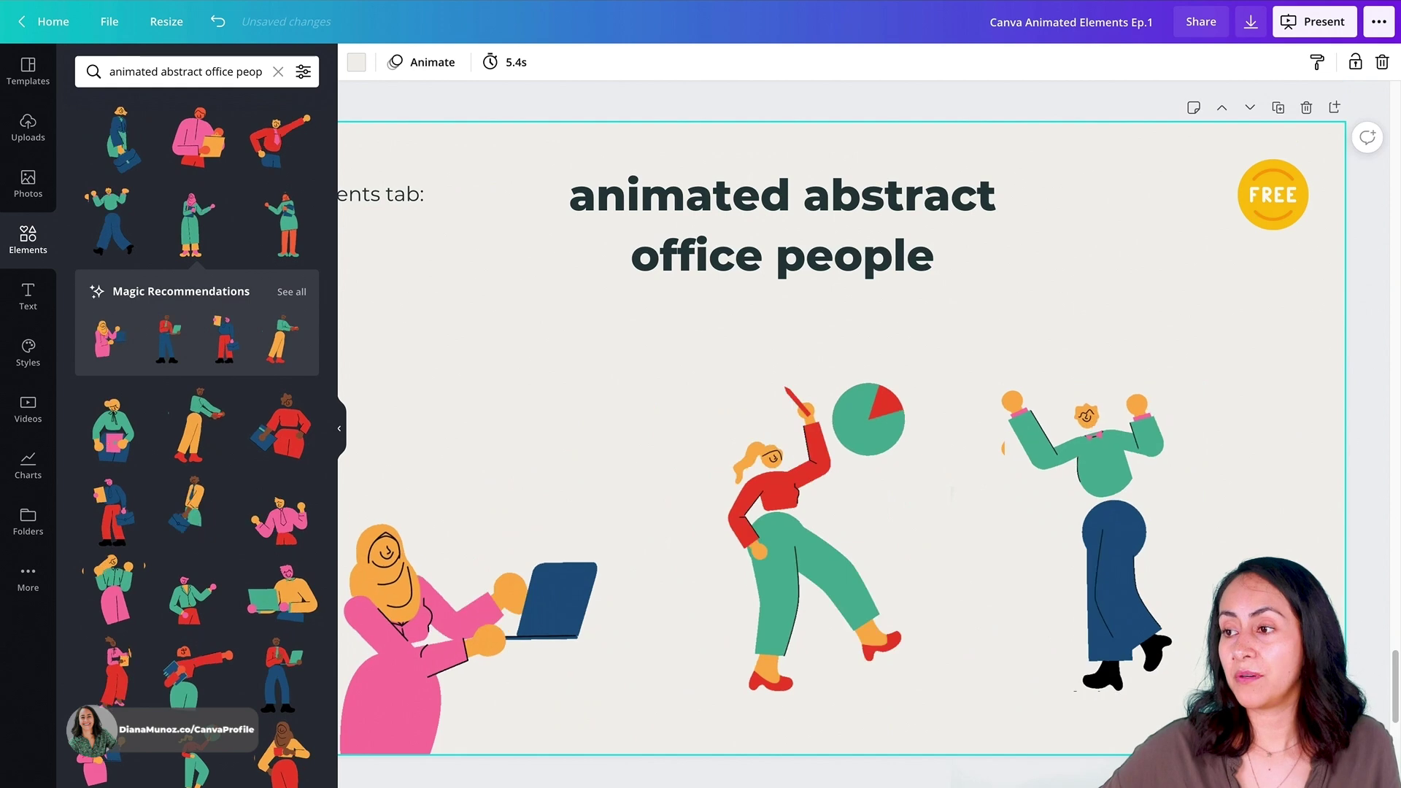
scroll(1235, 370, "left", 3)
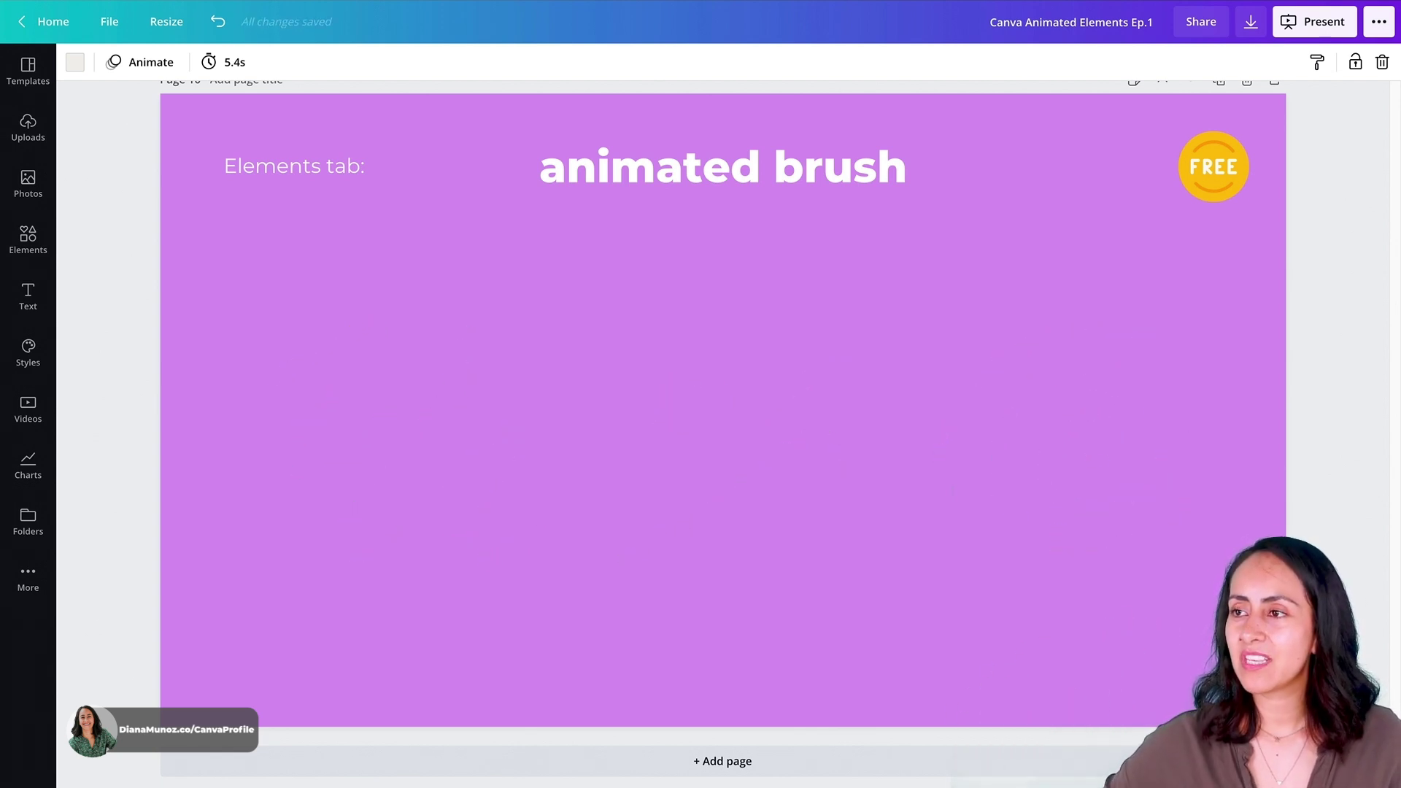
Copy page 10's heading text "animated brush" and search the elements with it
left_click(748, 173)
double_click(750, 179)
key("ctrl+c")
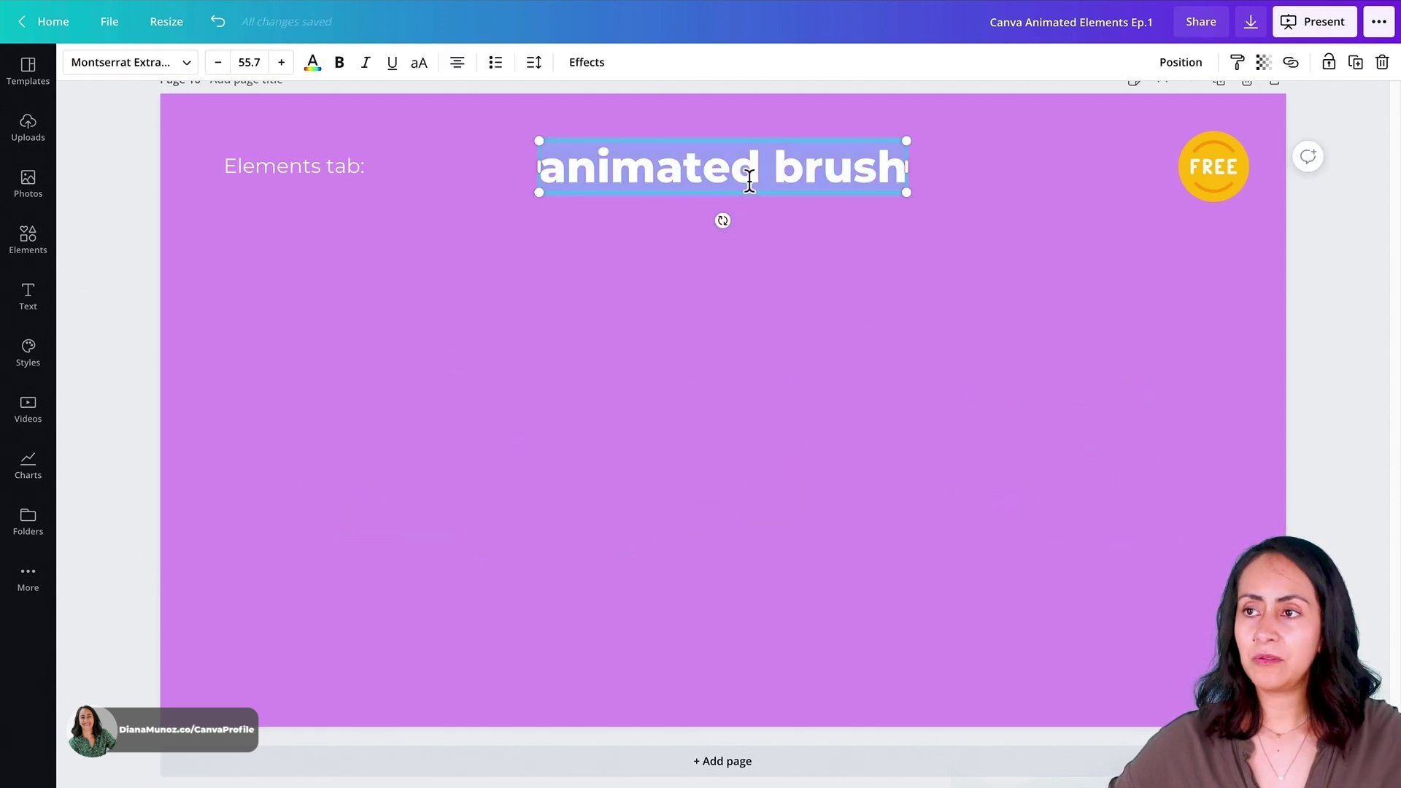
left_click(33, 257)
left_click(157, 76)
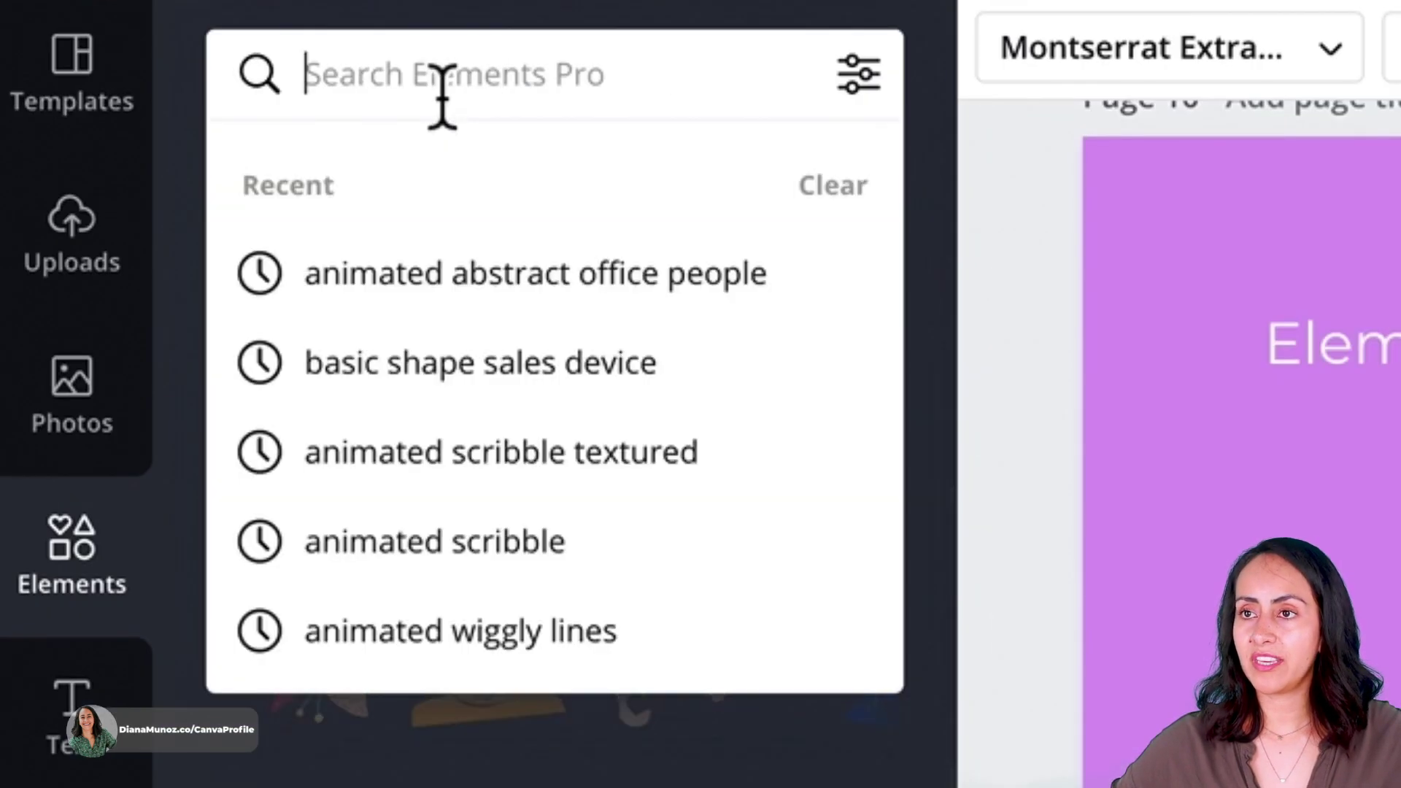
key("ctrl+v")
key("Return")
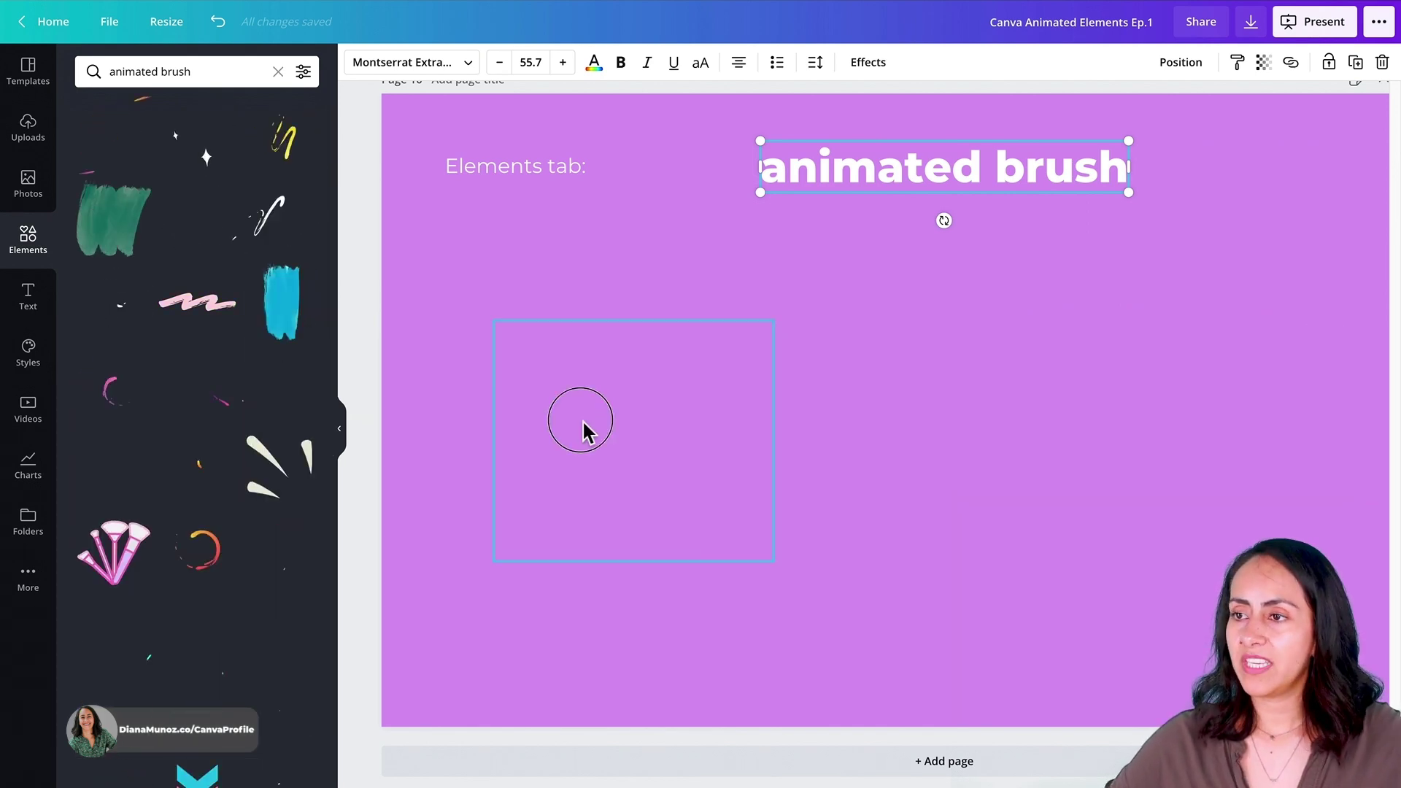
Try arranging the white brush strokes on page 10, with one around the "Elements tab:" text, and delete it
left_click_drag(584, 422, 531, 377)
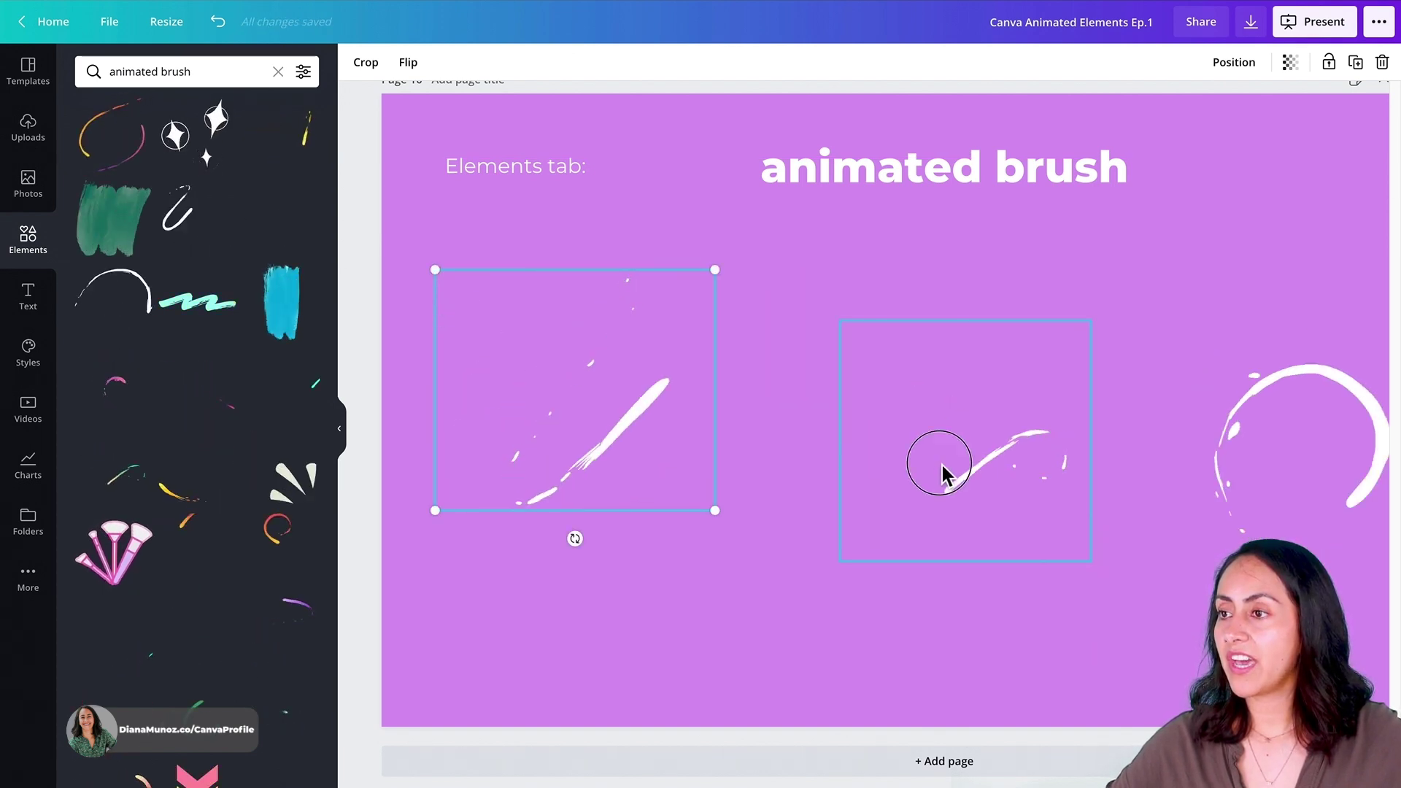
left_click_drag(944, 475, 918, 564)
left_click_drag(933, 468, 927, 447)
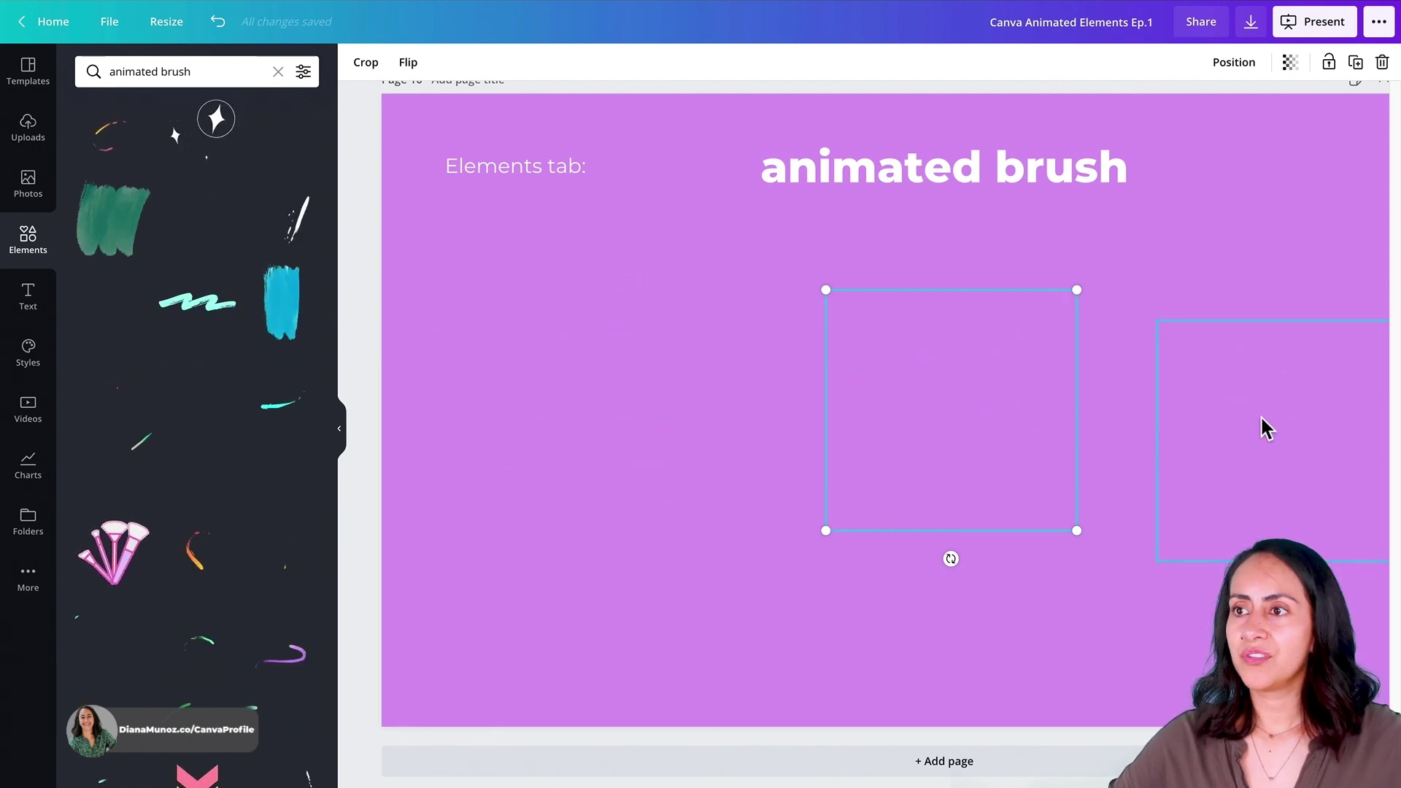
mouse_move(1262, 418)
left_mouse_down()
mouse_move(1262, 442)
mouse_move(688, 275)
mouse_move(522, 192)
left_mouse_up()
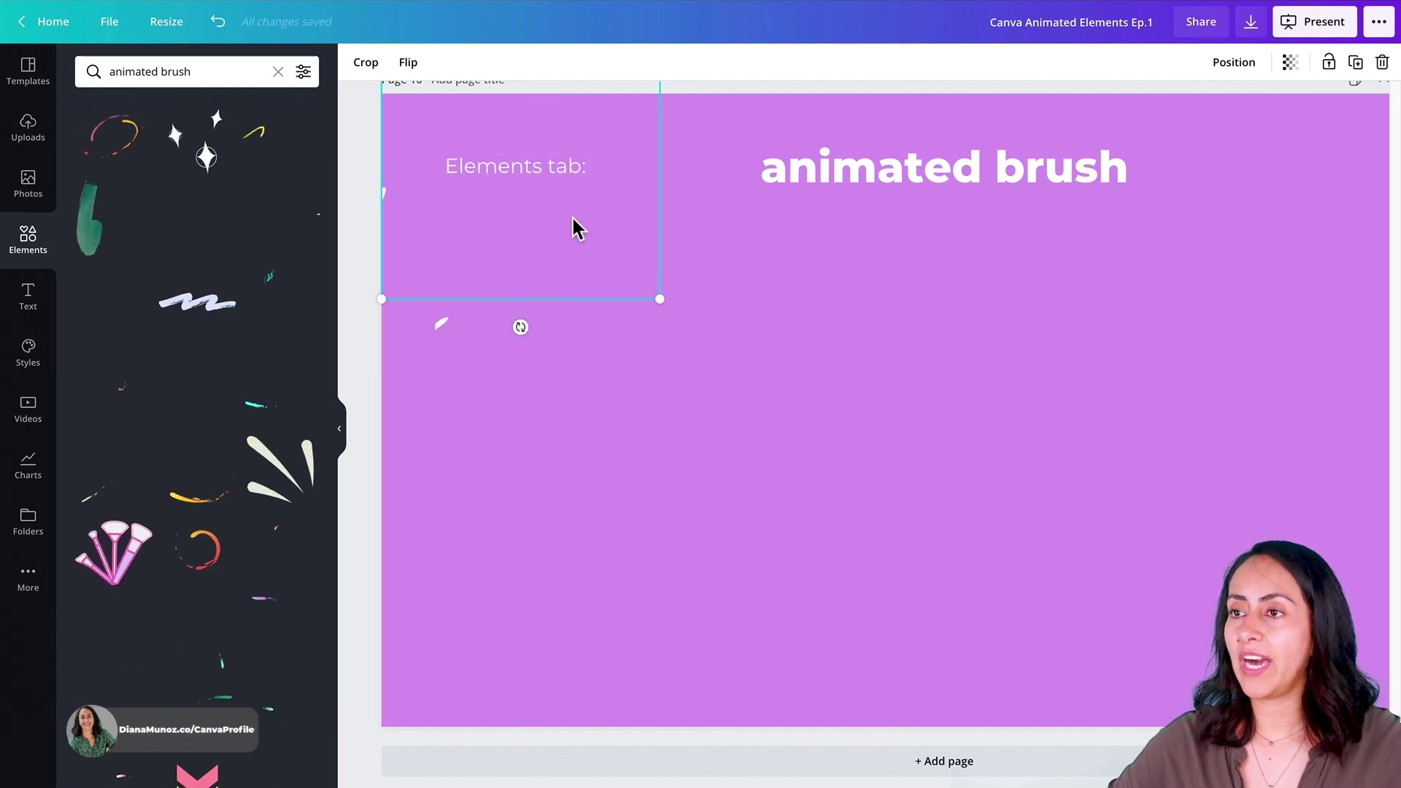
key("Delete")
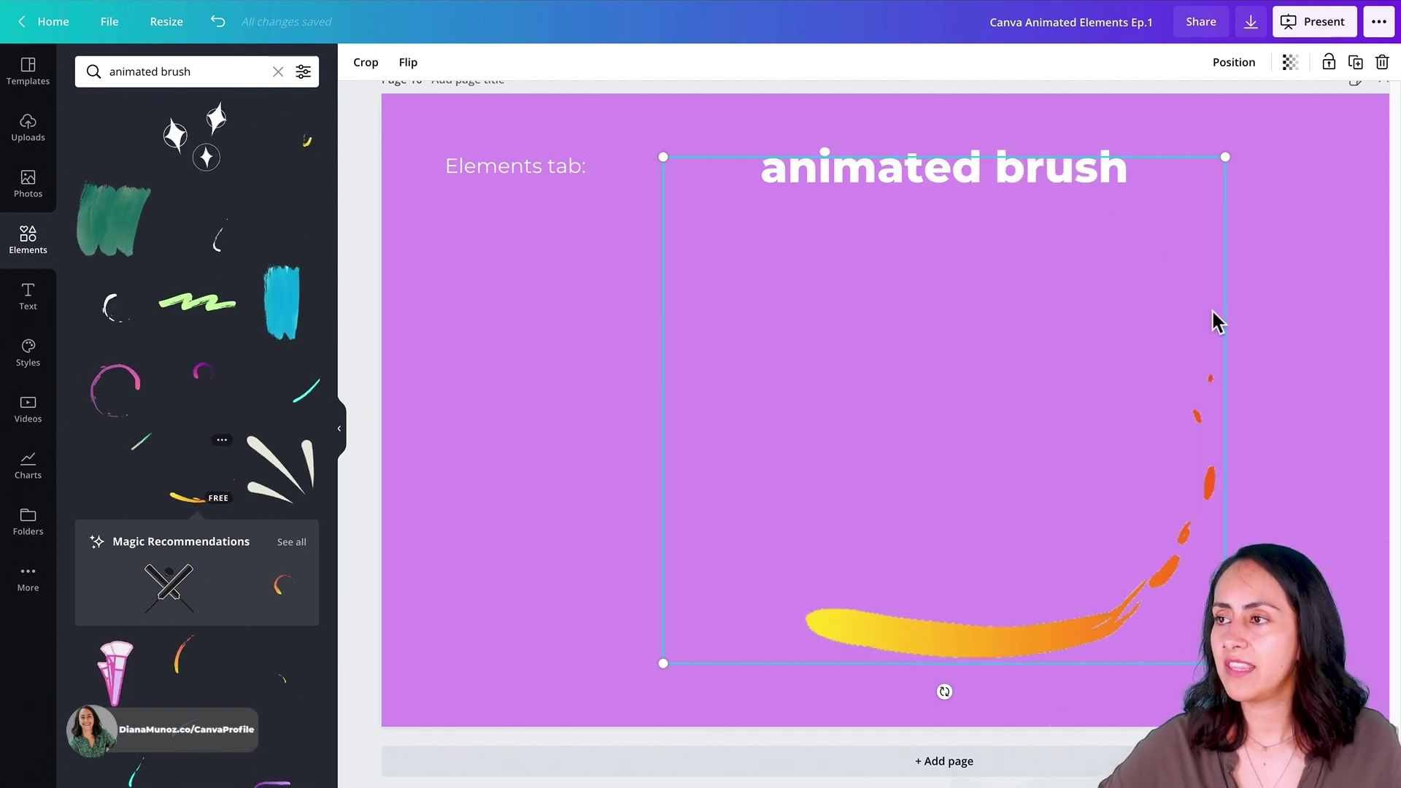
Scale down the yellow-orange circular brush stroke and place it below the "Elements tab:" text on page 10
mouse_move(1227, 161)
left_mouse_down()
mouse_move(1116, 379)
mouse_move(941, 538)
left_mouse_up()
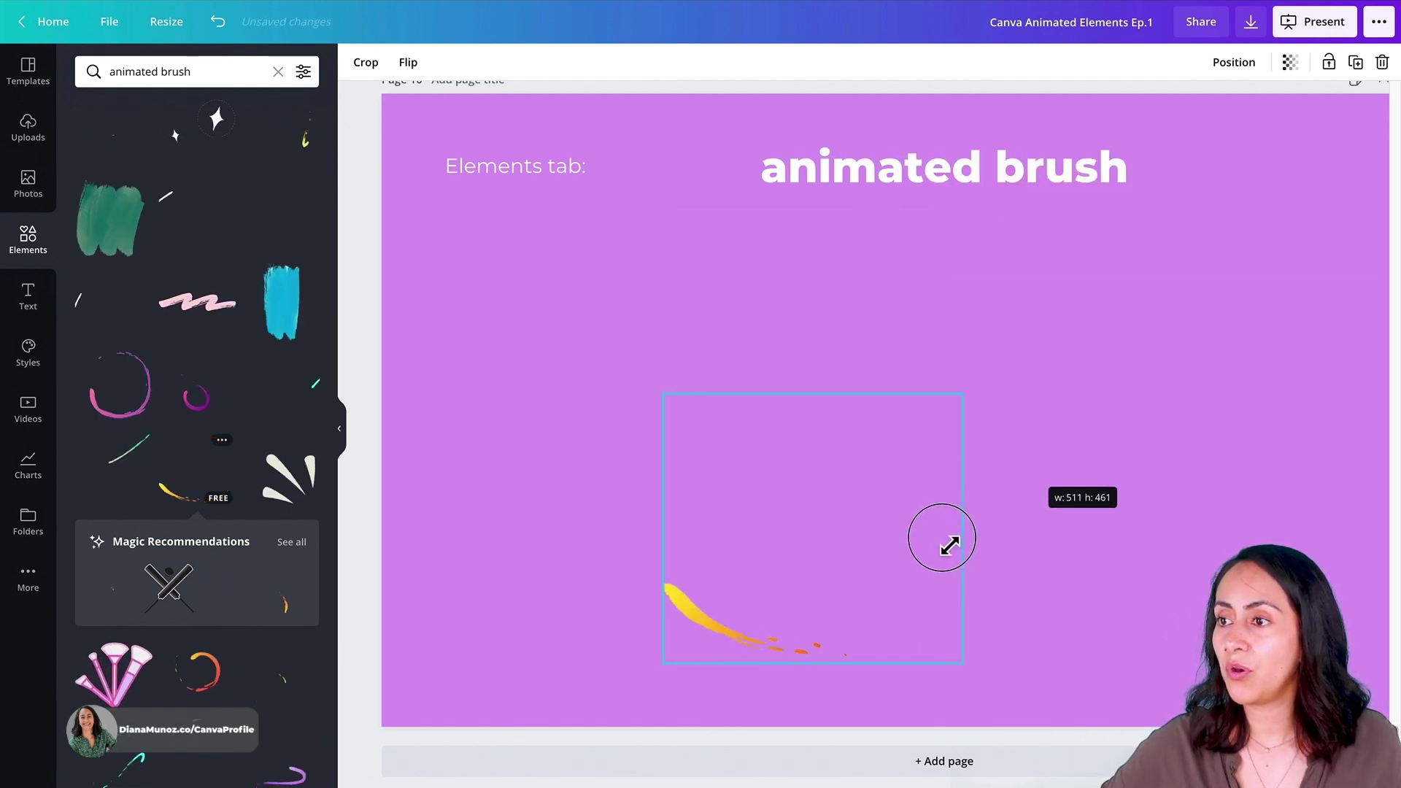
left_click_drag(774, 616, 582, 405)
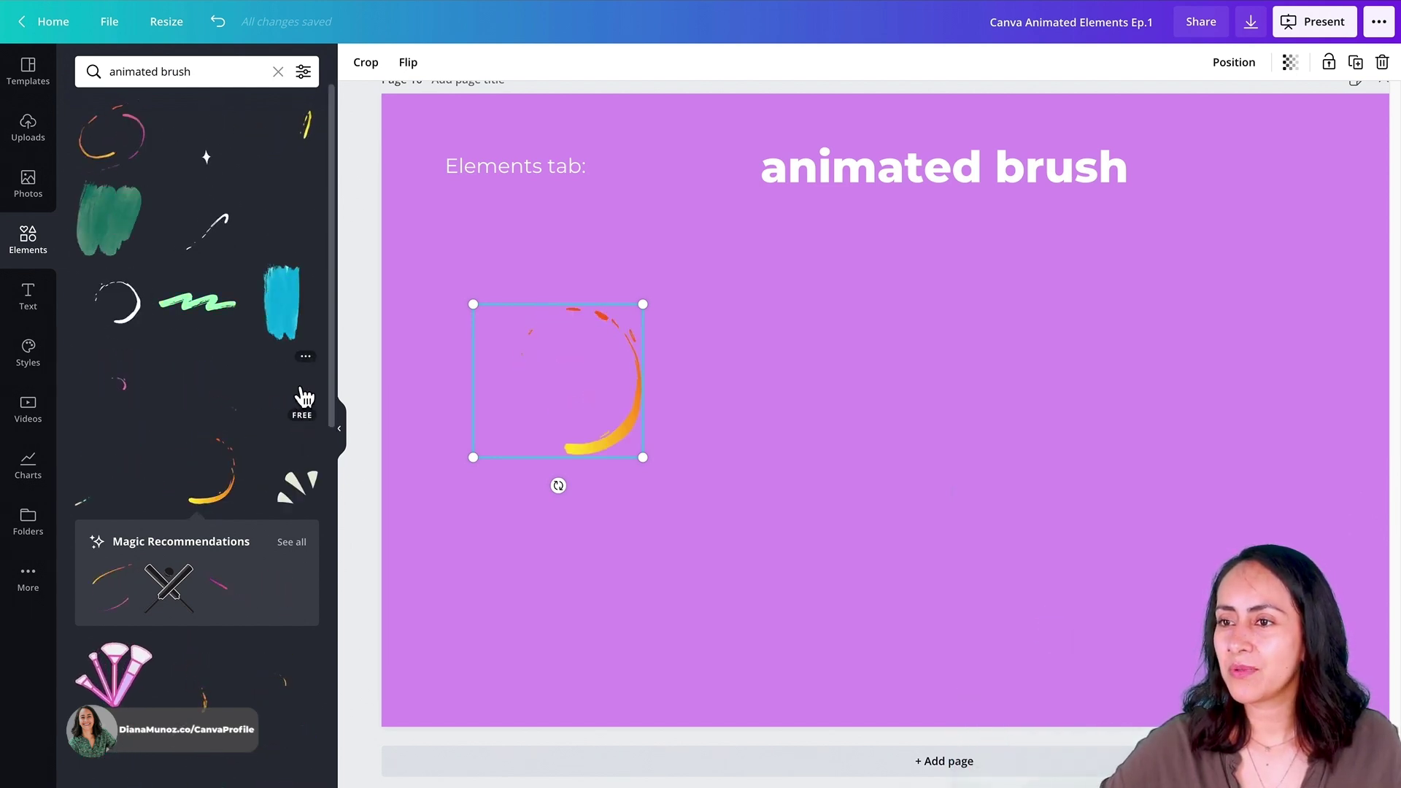
Try the cyan curved brush stroke on page 10, and replace it with the pink circular brush stroke scaled down to about 435 by 377
left_click(281, 398)
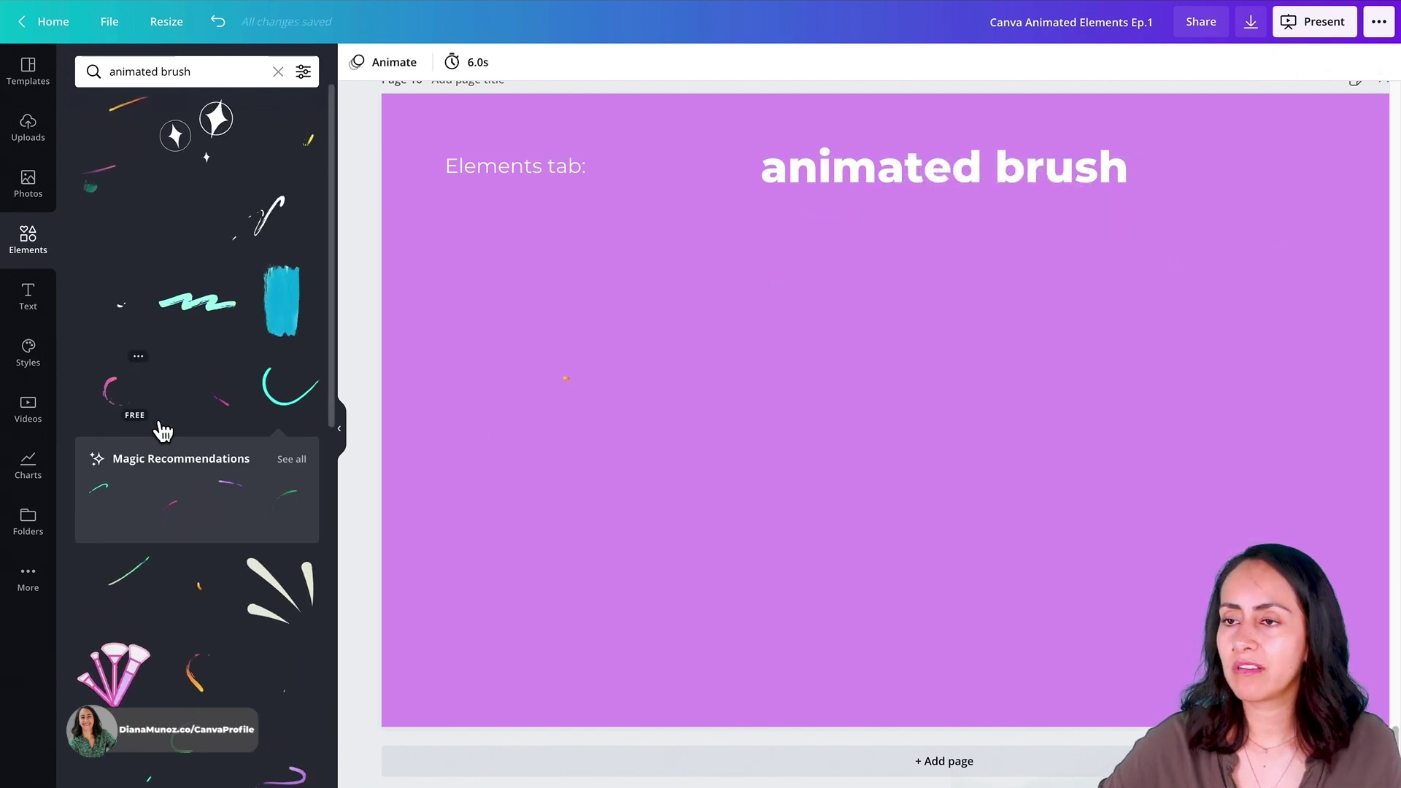
left_click(121, 419)
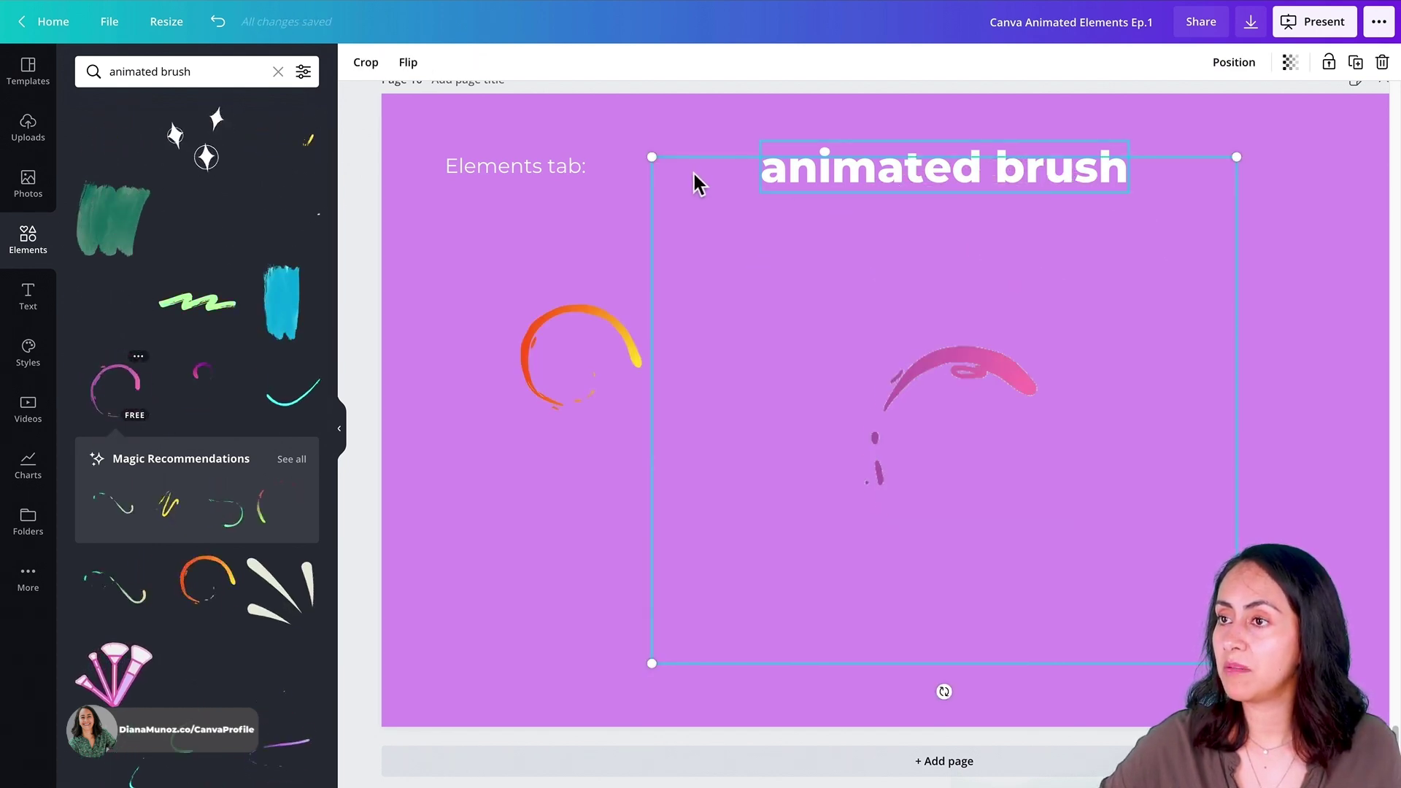
left_click_drag(653, 158, 817, 300)
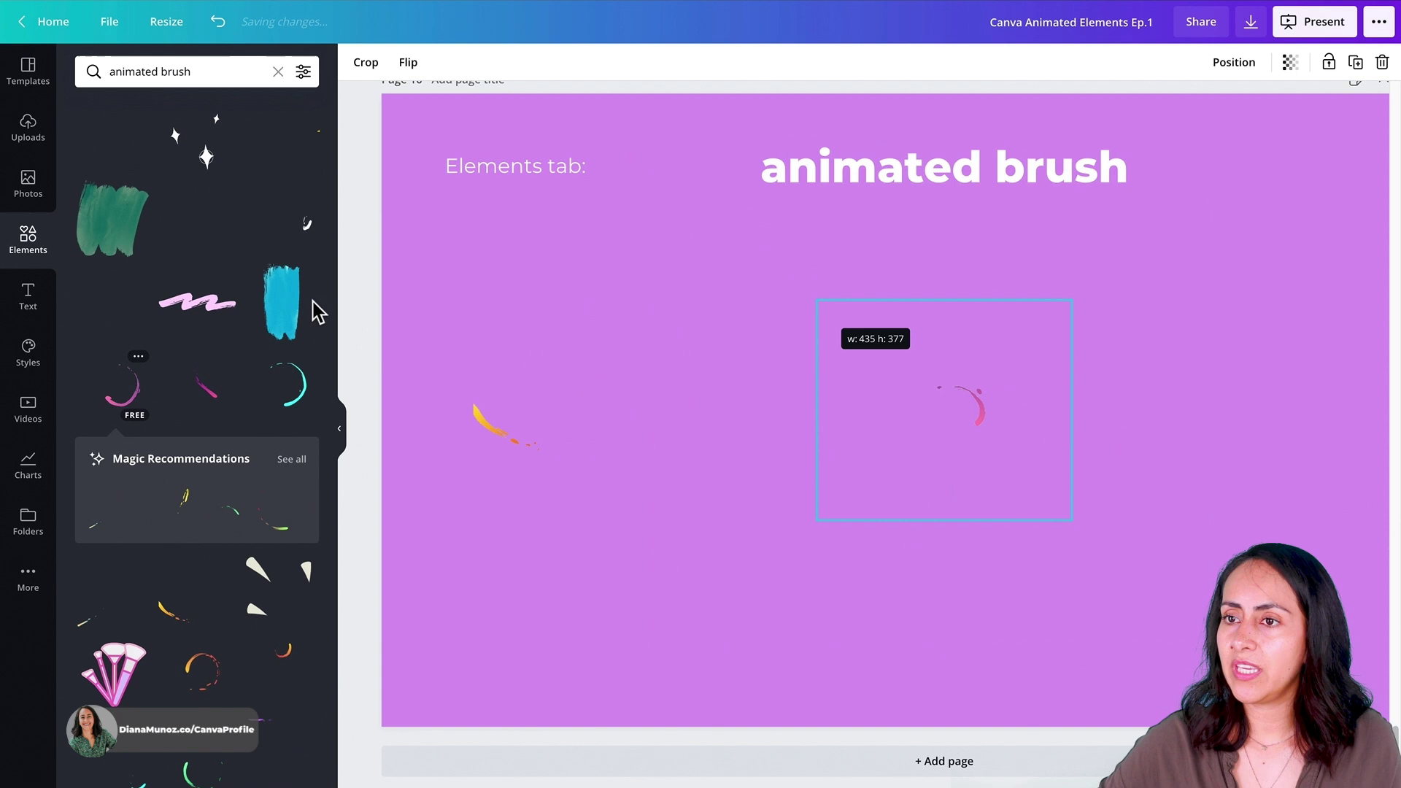
Try a scaled-down white circular brush stroke in a row with the pink and yellow-orange ones, and clear all three from page 10
left_click(125, 323)
left_click_drag(652, 157, 883, 336)
mouse_move(964, 426)
left_mouse_down()
mouse_move(1209, 419)
mouse_move(1197, 408)
left_mouse_up()
left_click_drag(626, 402, 589, 380)
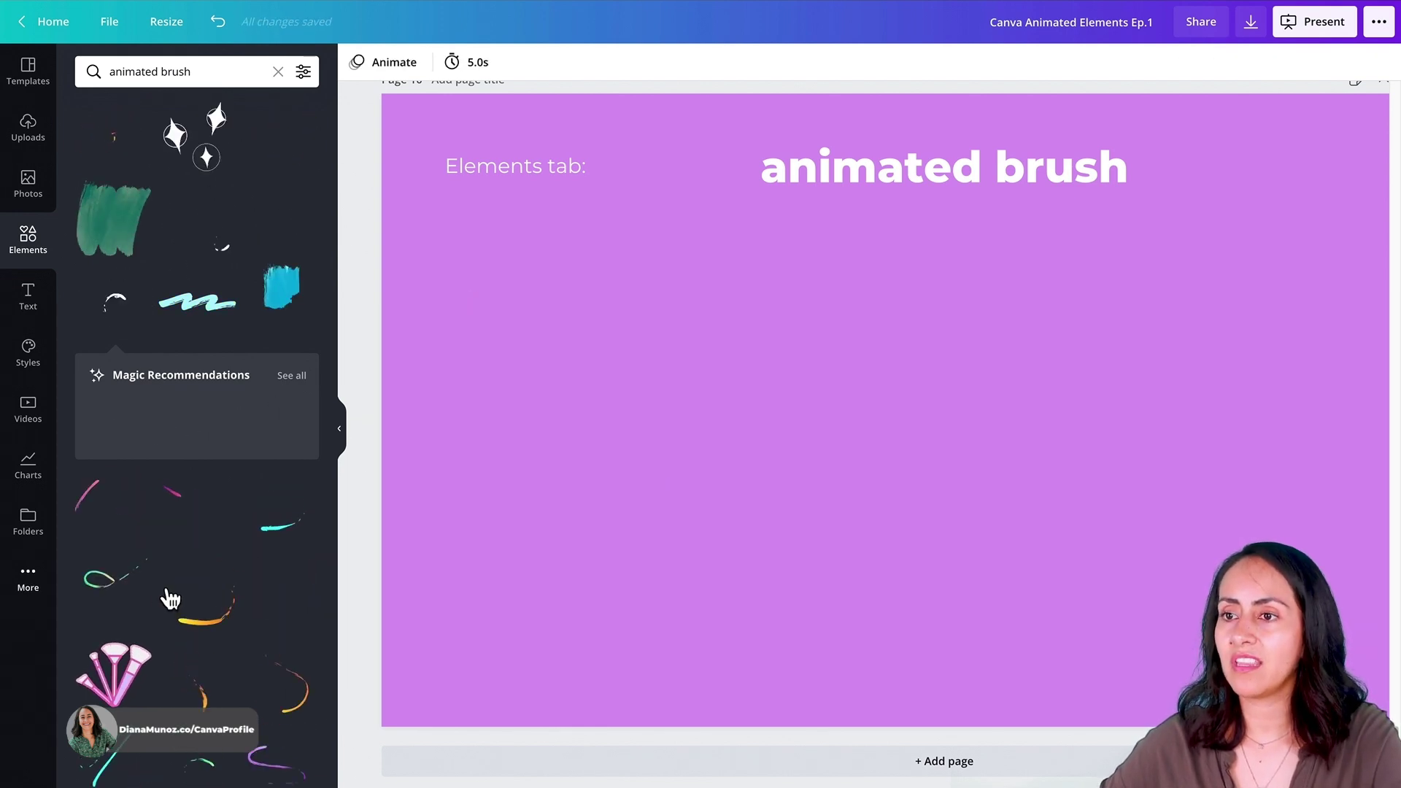
Browse further through the "animated brush" results to examine the other free strokes, circles and arrows
scroll(175, 599, "down", 4)
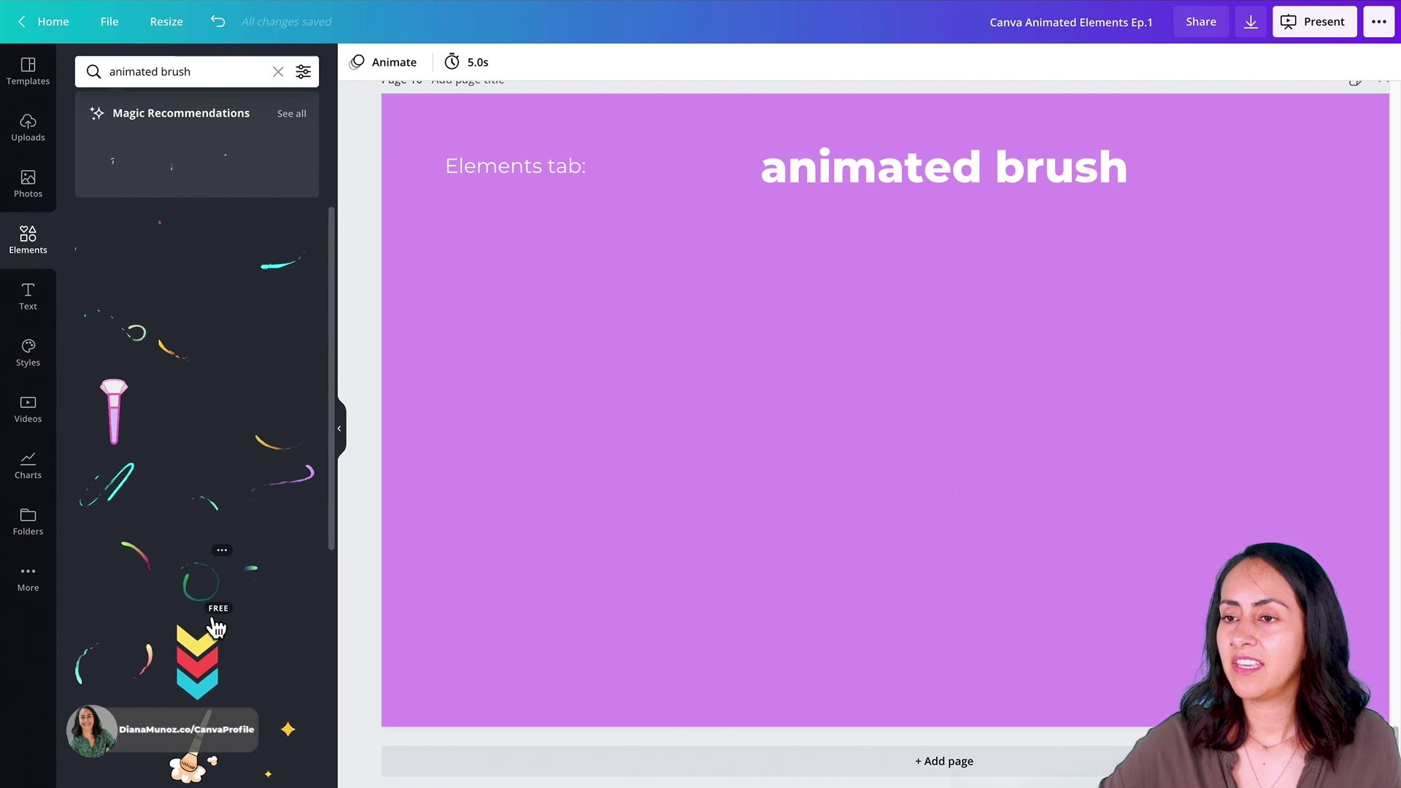
scroll(216, 627, "down", 1)
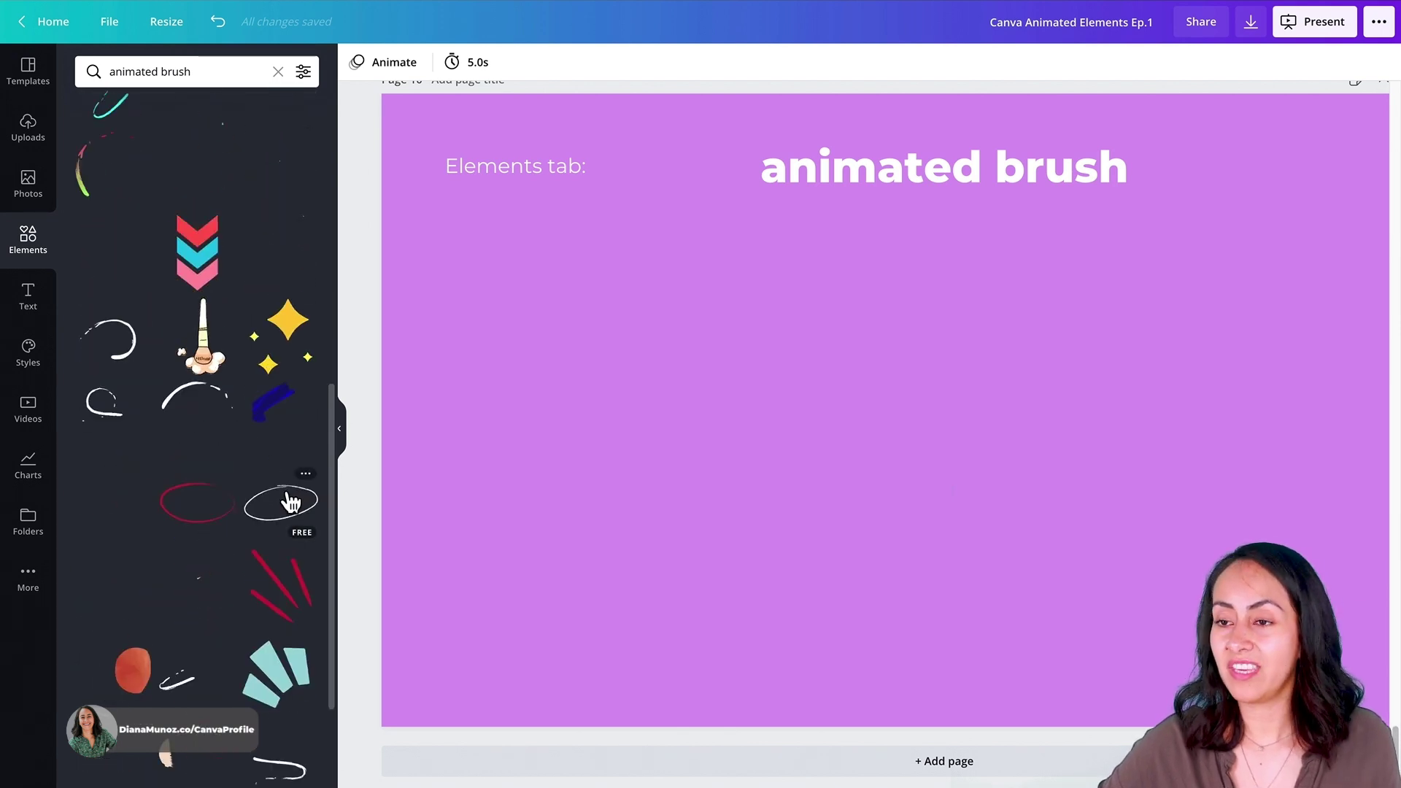
scroll(301, 582, "down", 4)
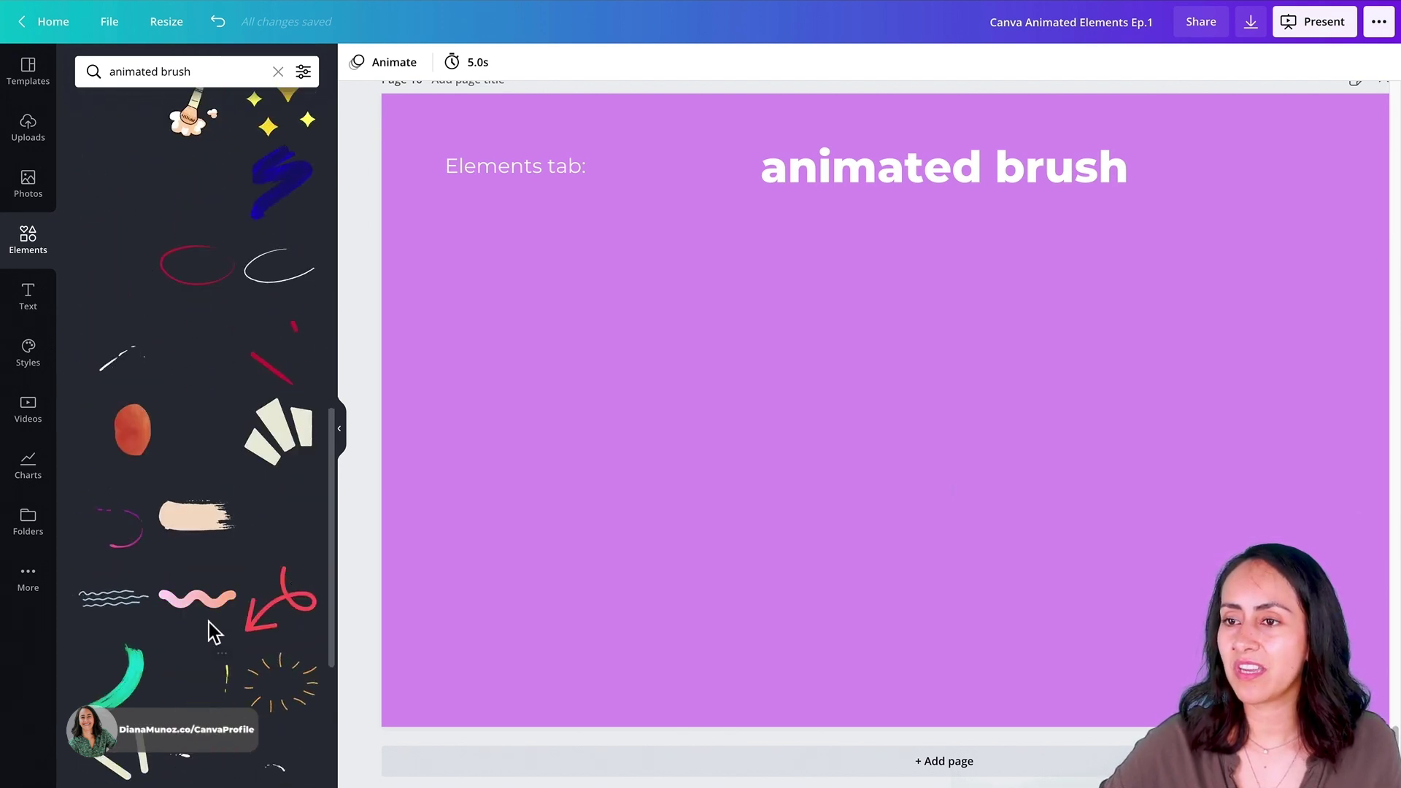
scroll(267, 720, "down", 5)
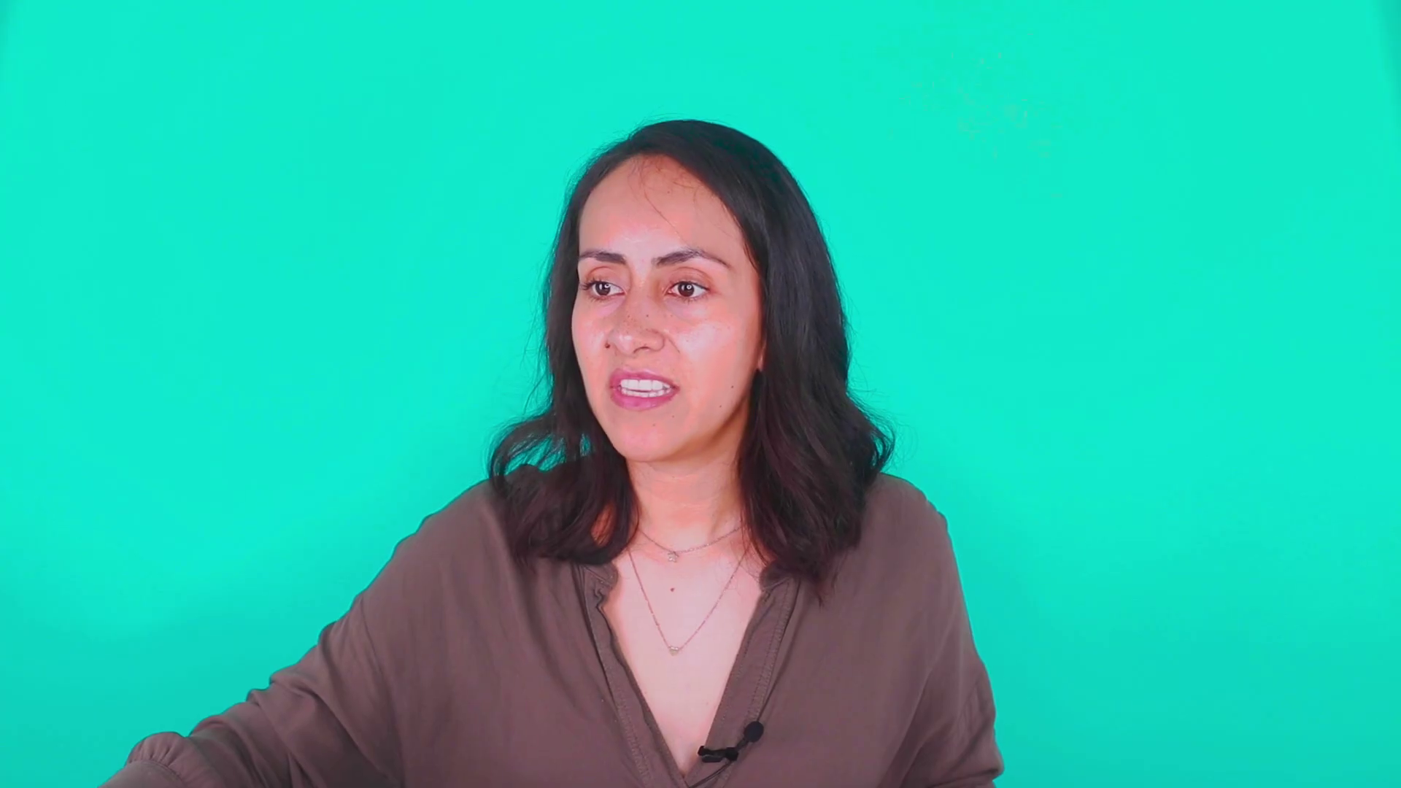